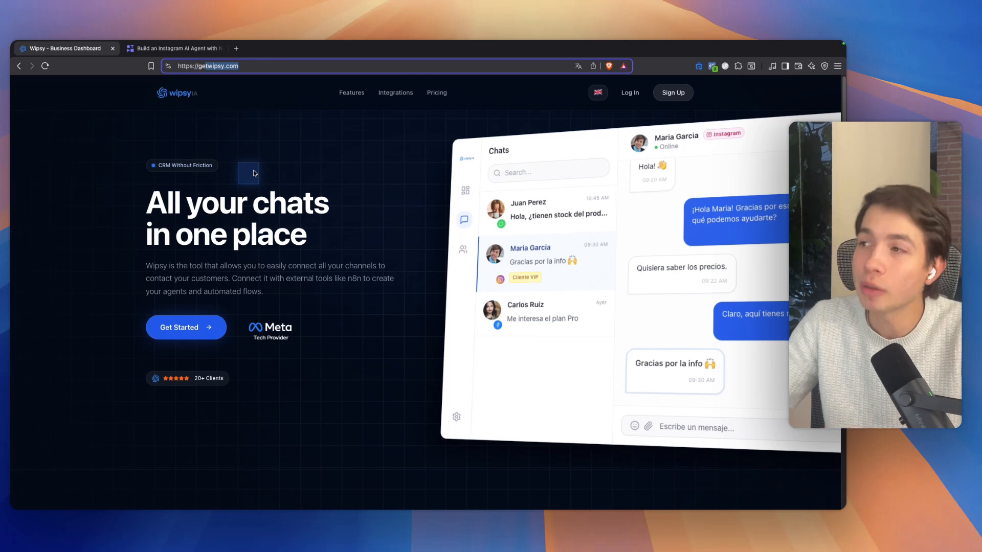
# Look through the Wipsy landing page down to the pricing section and view the Agency Whitelabel plans.
pyautogui.scroll(-10, 332, 282)
pyautogui.scroll(-10, 332, 283)
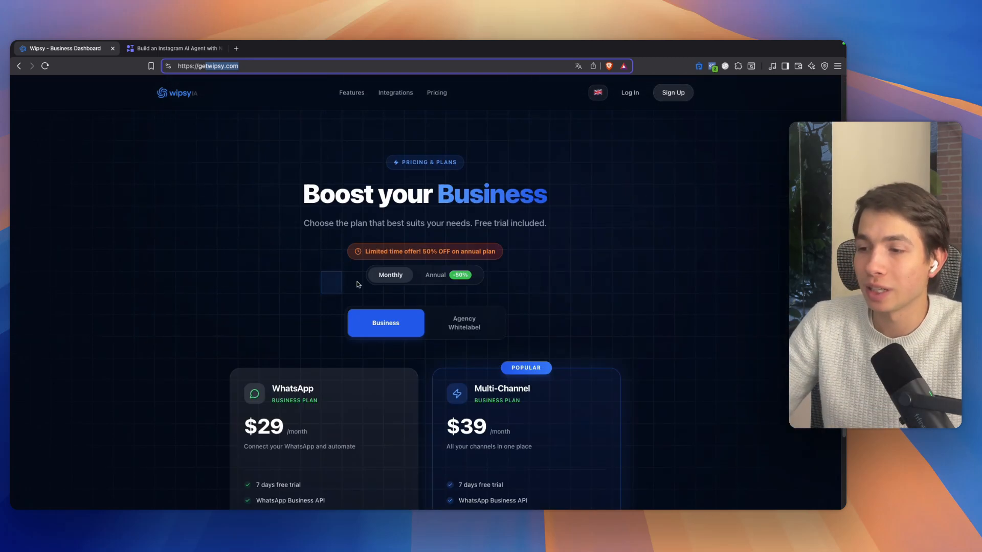
pyautogui.click(418, 327)
pyautogui.scroll(-5, 474, 303)
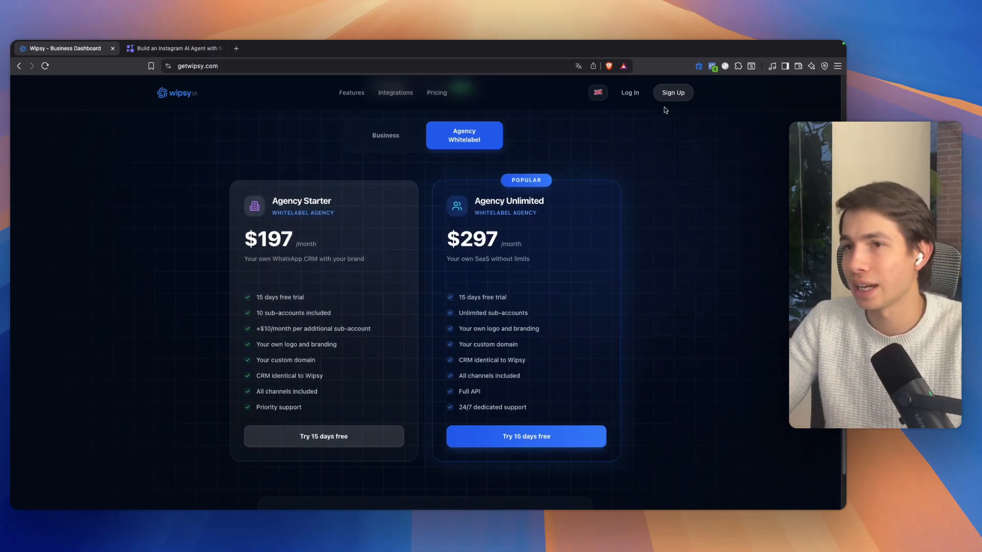
# Log in to the Wipsy account and look through the Integrations, Contacts and Pipeline sections.
pyautogui.click(632, 99)
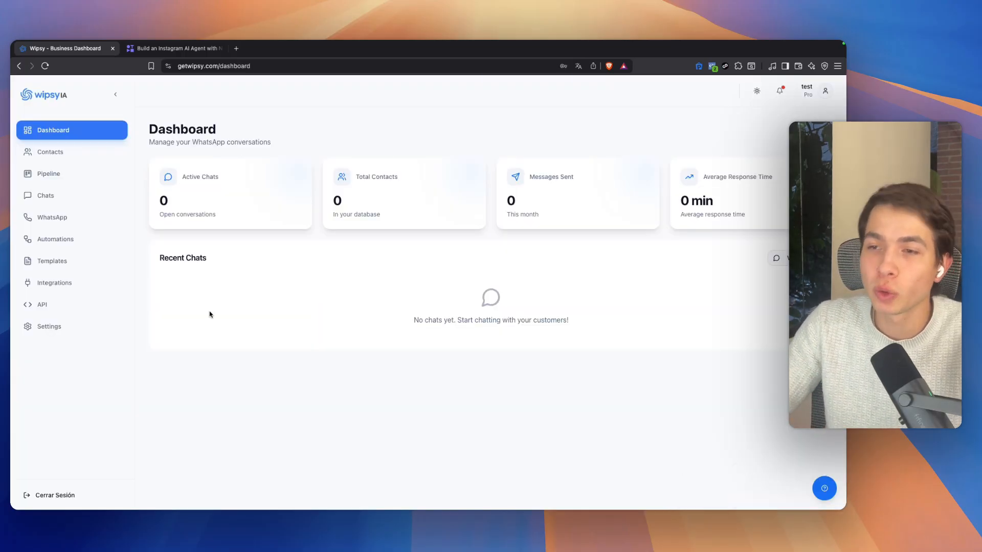
pyautogui.click(54, 282)
pyautogui.click(79, 156)
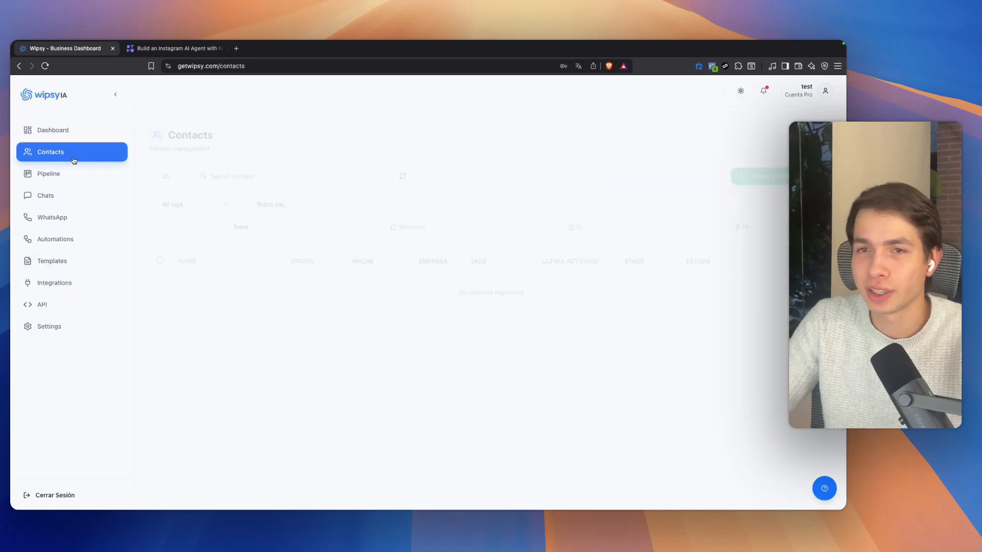
pyautogui.click(66, 175)
# Open the Chats section, check the Facebook channel and show the Instagram channel's account connection.
pyautogui.click(73, 203)
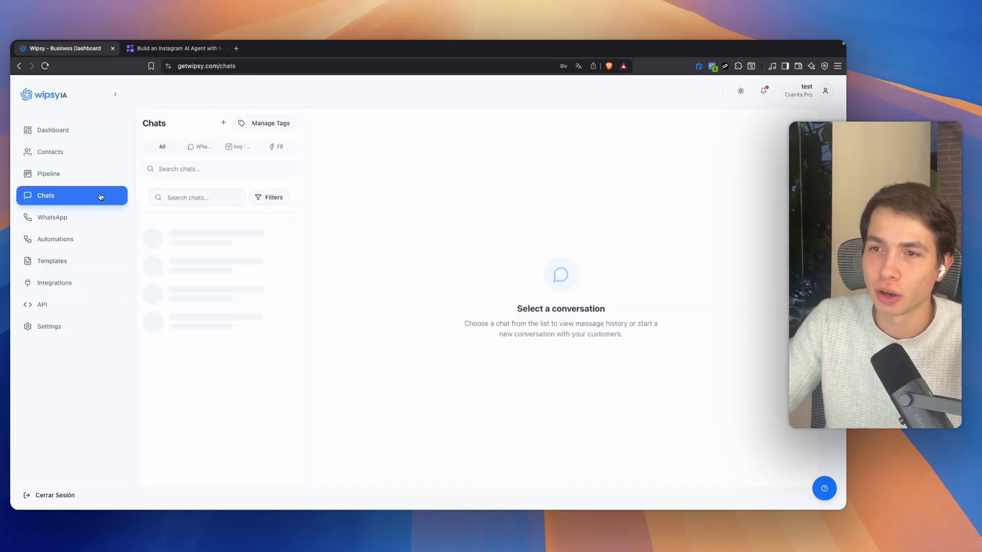
pyautogui.click(237, 148)
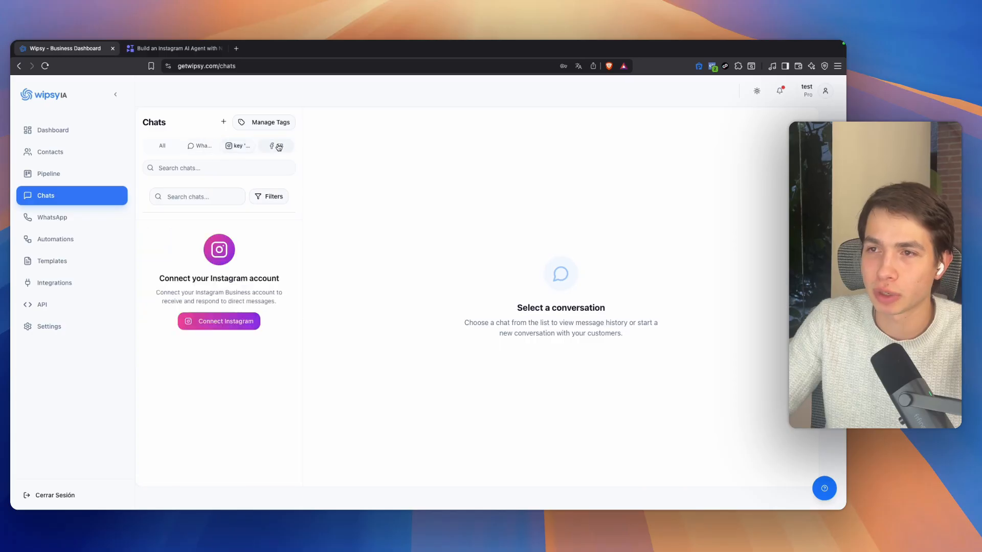
pyautogui.click(278, 147)
pyautogui.click(241, 148)
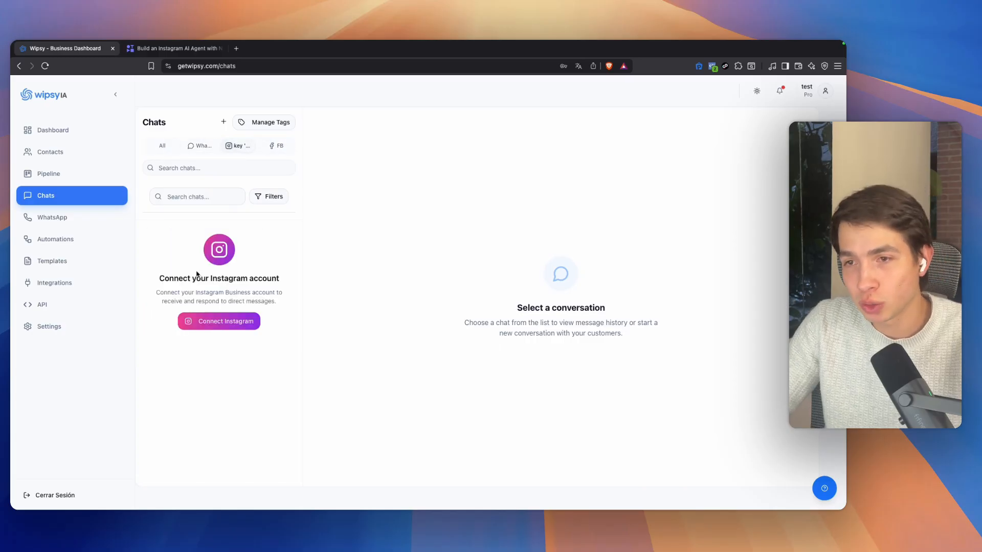
pyautogui.moveTo(156, 278); pyautogui.dragTo(285, 276)
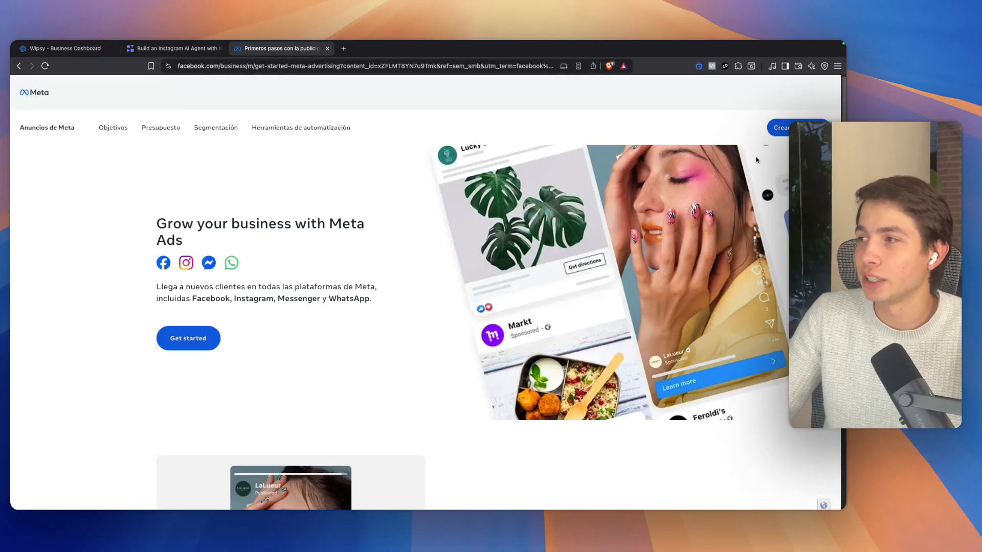
# Return from the Meta Ads page to Wipsy, start connecting Instagram and open the previous connection settings for editing.
pyautogui.scroll(-3, 755, 160)
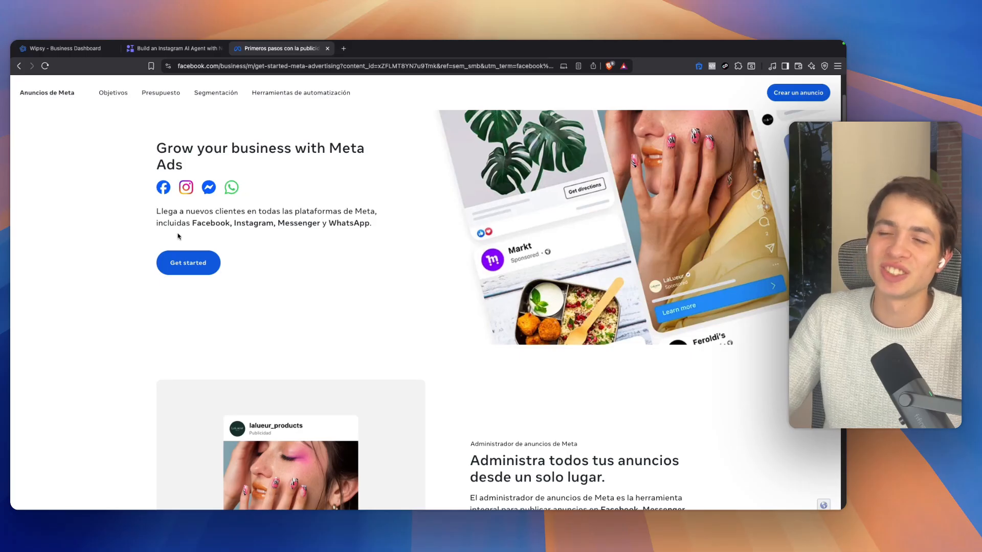
pyautogui.click(76, 48)
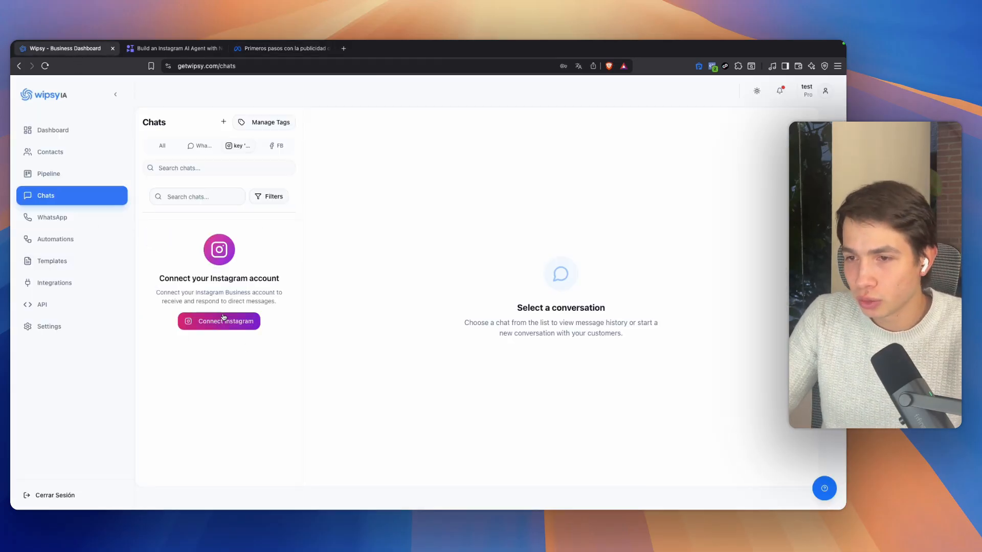
pyautogui.click(221, 320)
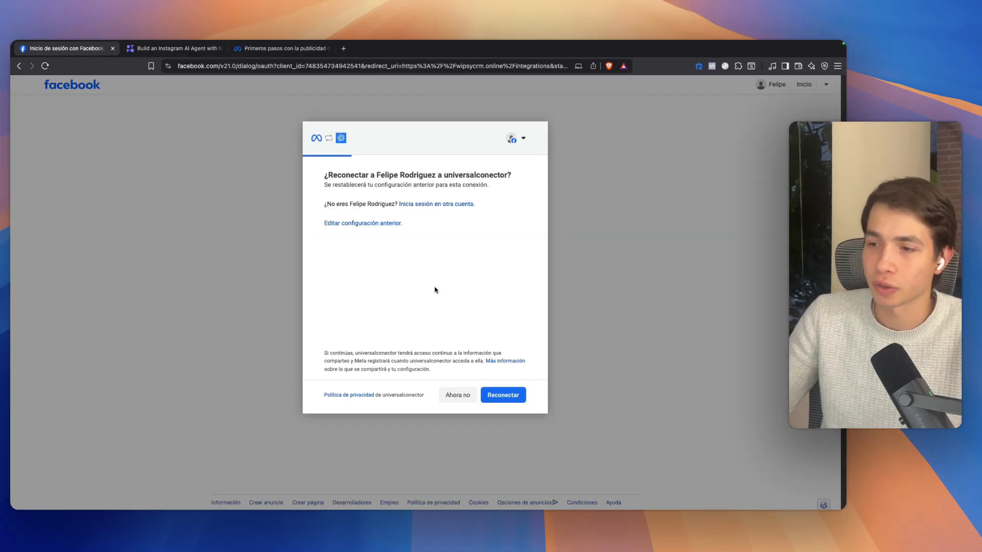
pyautogui.click(364, 223)
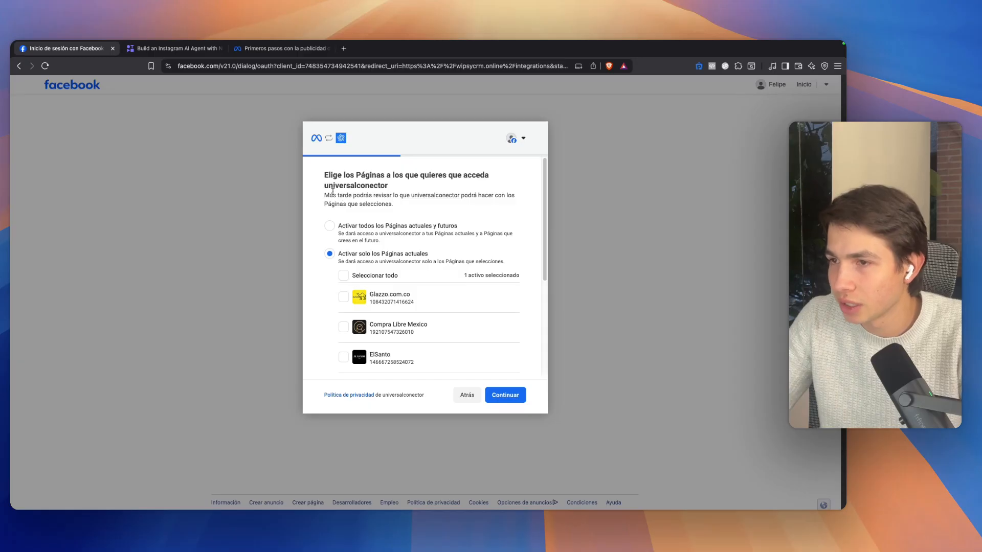
# Limit the connector's access to the Relojes Cuencia page and the Wipsy business.
pyautogui.scroll(-1, 401, 251)
pyautogui.scroll(1, 404, 246)
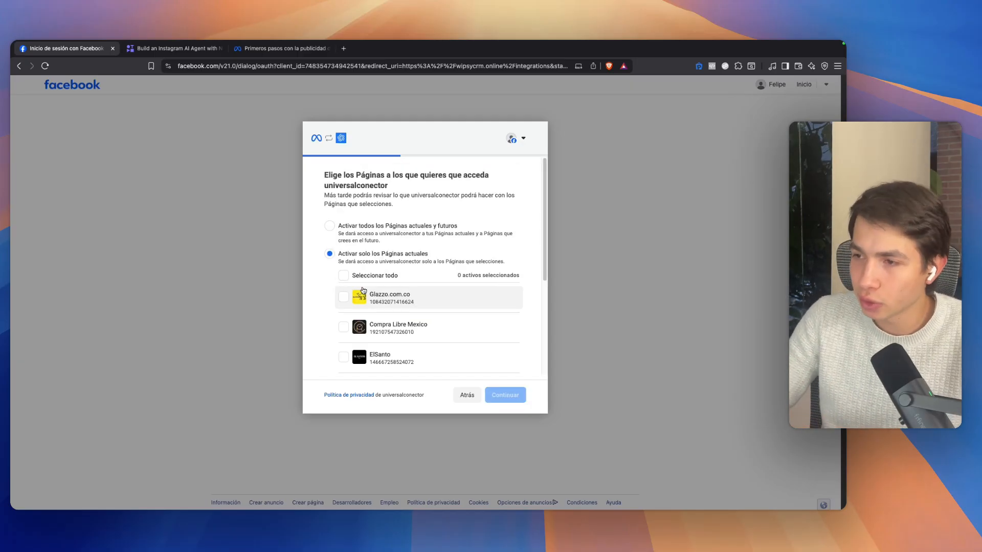
pyautogui.scroll(-1, 363, 290)
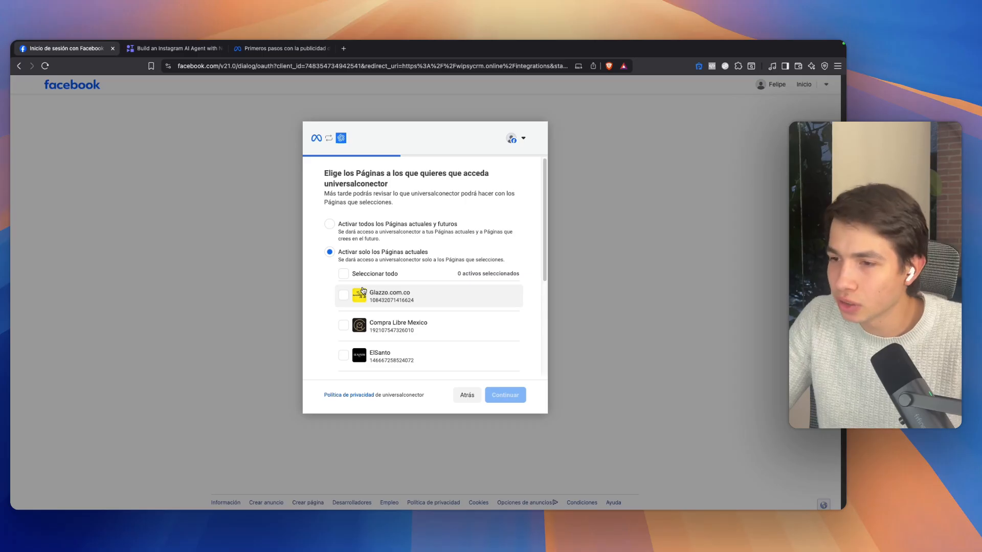
pyautogui.scroll(-10, 362, 290)
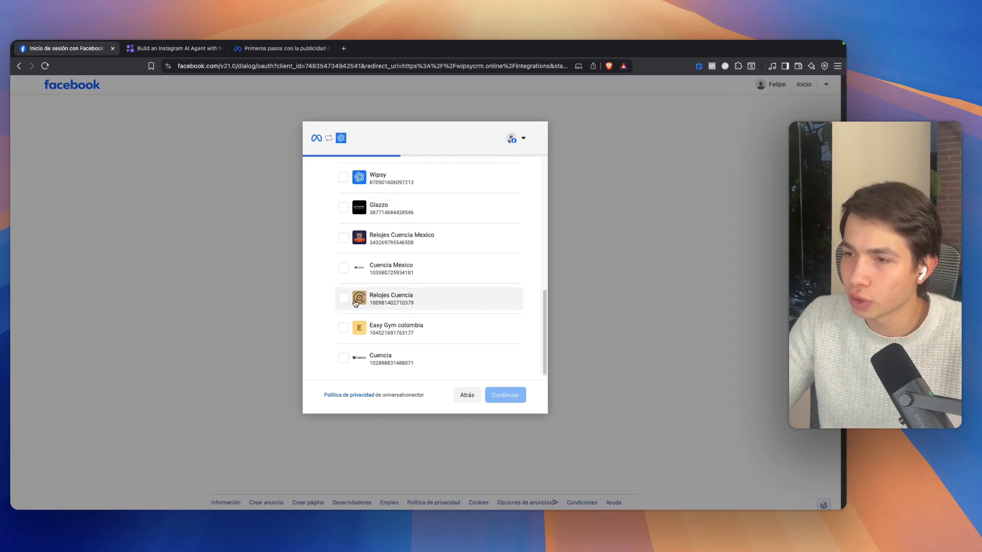
pyautogui.click(356, 303)
pyautogui.click(506, 395)
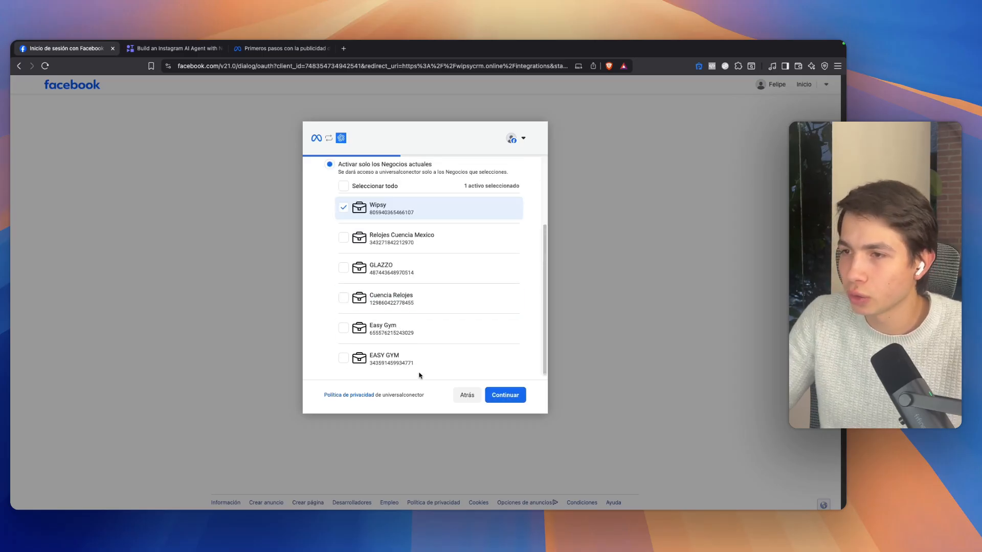
pyautogui.scroll(4, 392, 306)
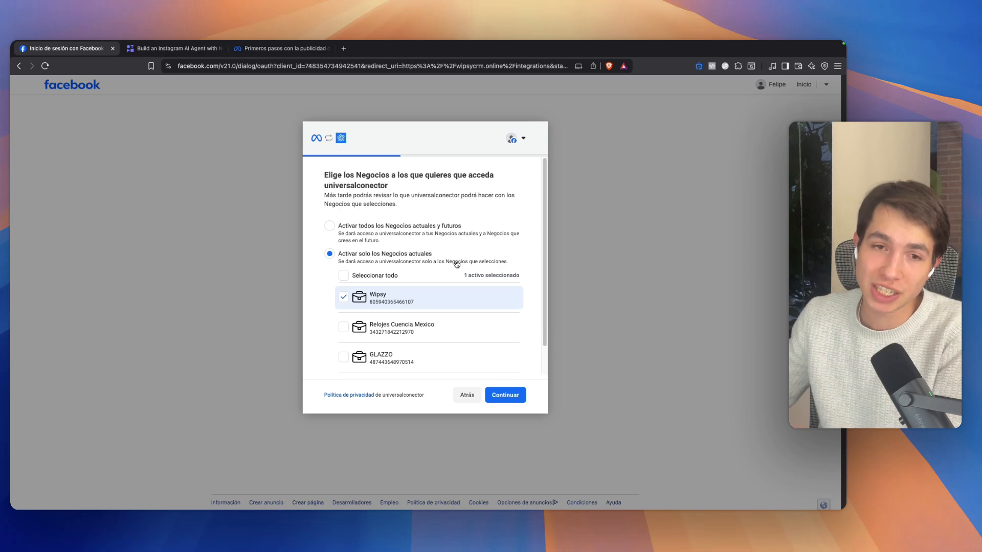
pyautogui.click(485, 394)
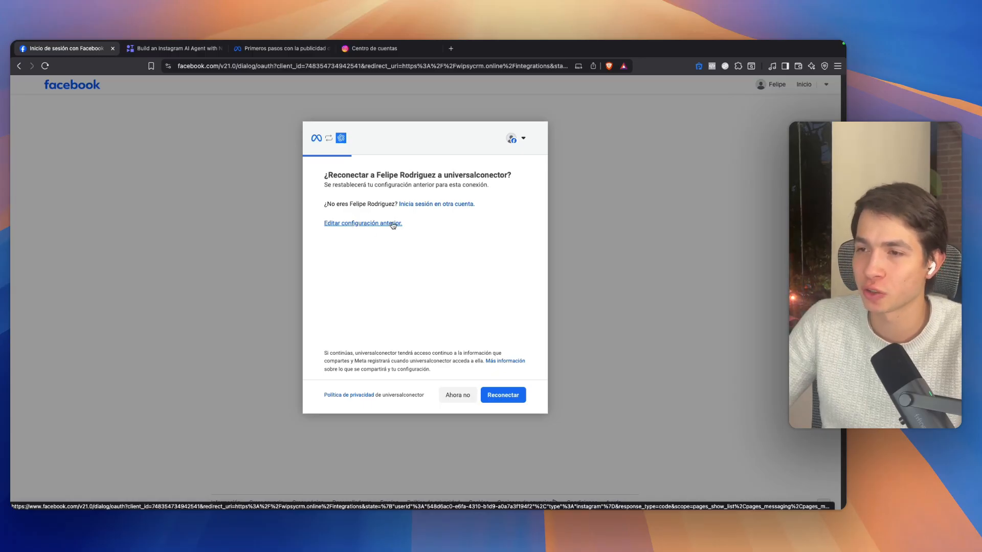
pyautogui.click(394, 224)
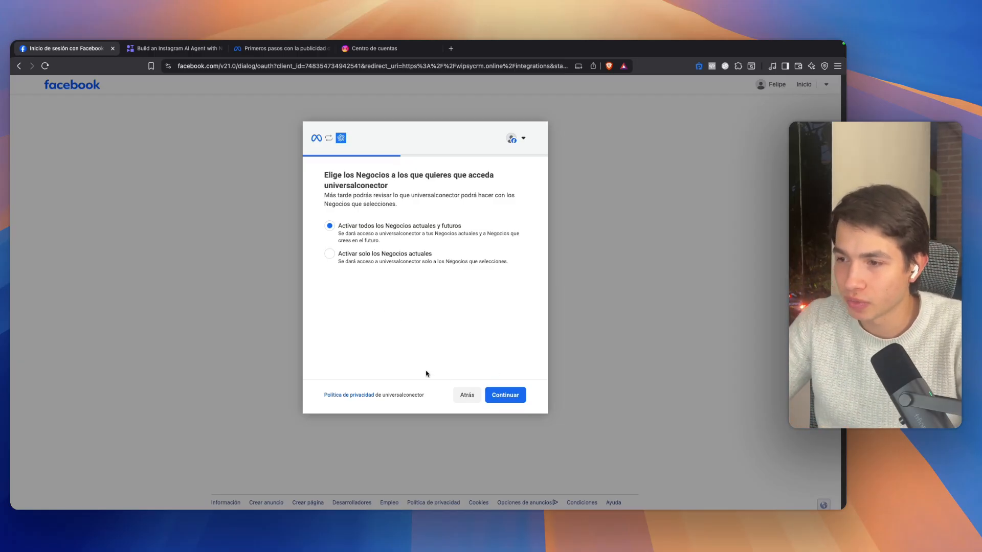
pyautogui.click(341, 252)
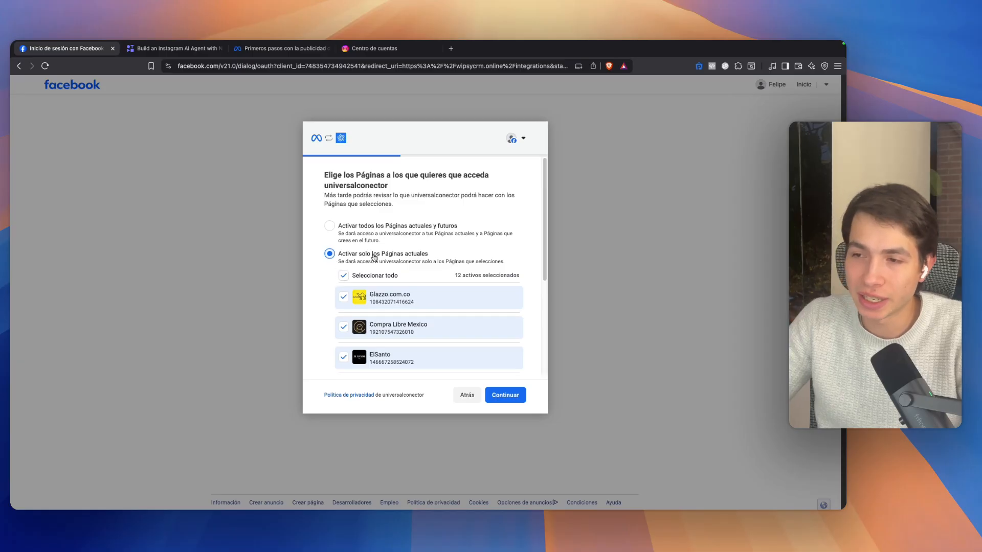
pyautogui.click(340, 227)
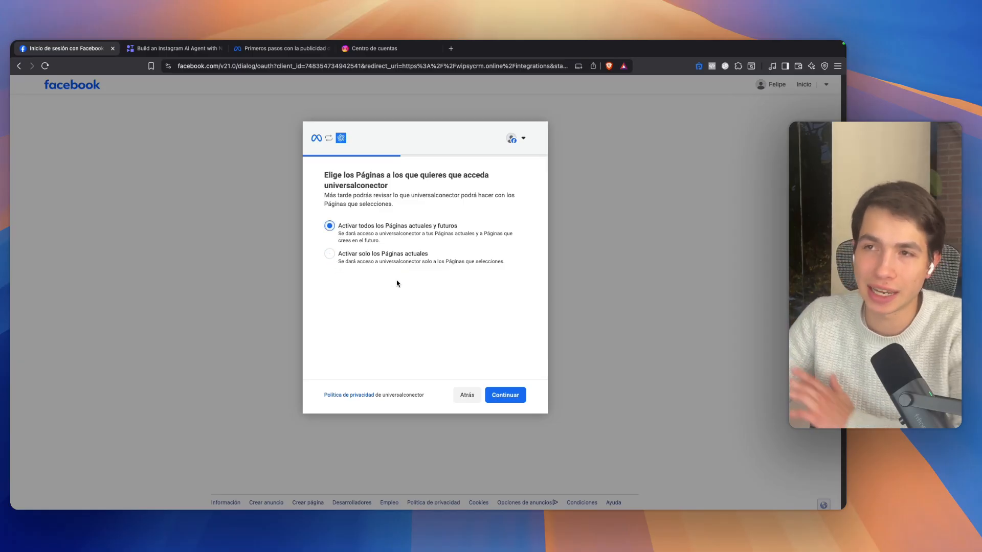
# Go back to the Wipsy integrations and examine which Instagram account is connected.
pyautogui.click(19, 65)
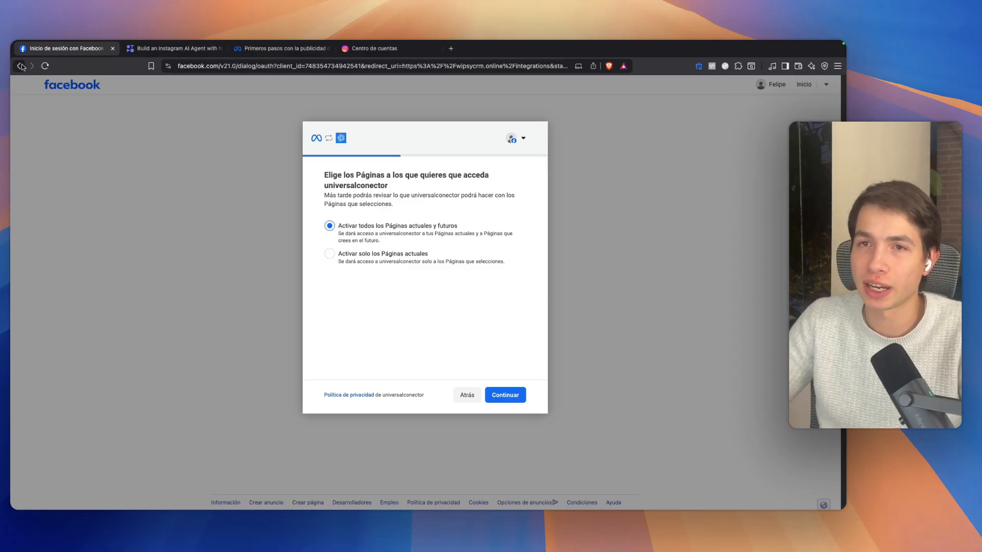
pyautogui.moveTo(270, 226); pyautogui.dragTo(480, 266)
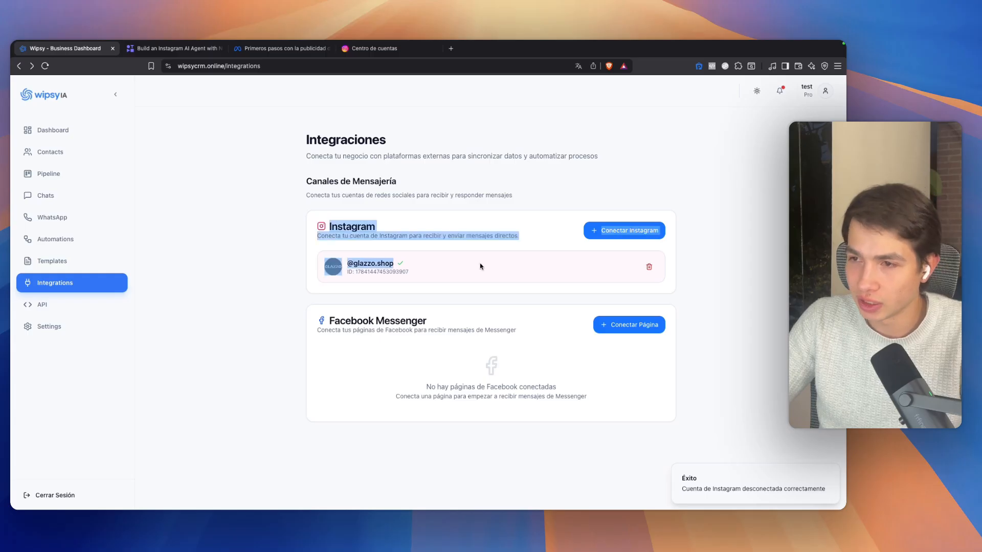
pyautogui.click(374, 264)
pyautogui.moveTo(353, 262); pyautogui.dragTo(418, 266)
pyautogui.click(373, 268)
pyautogui.moveTo(353, 266); pyautogui.dragTo(401, 265)
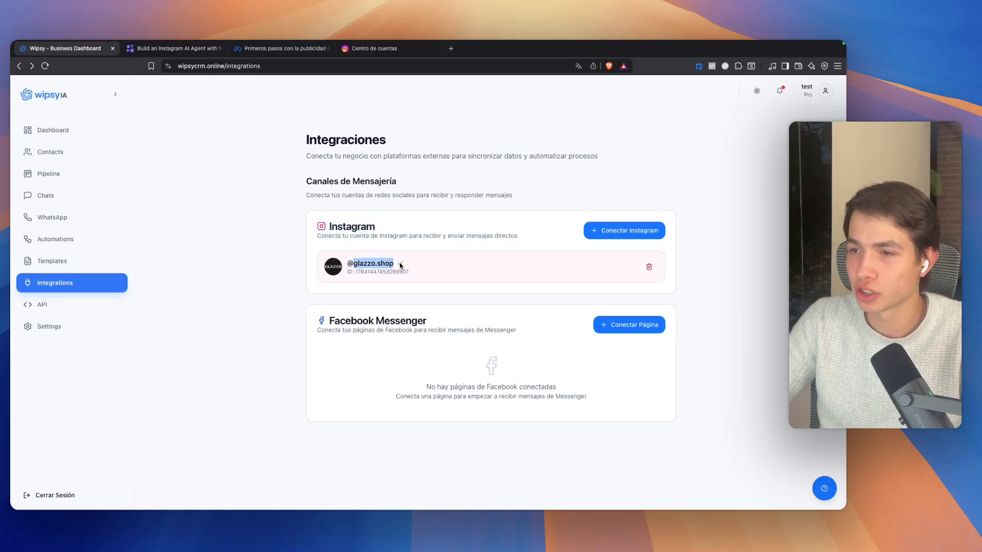
pyautogui.click(354, 289)
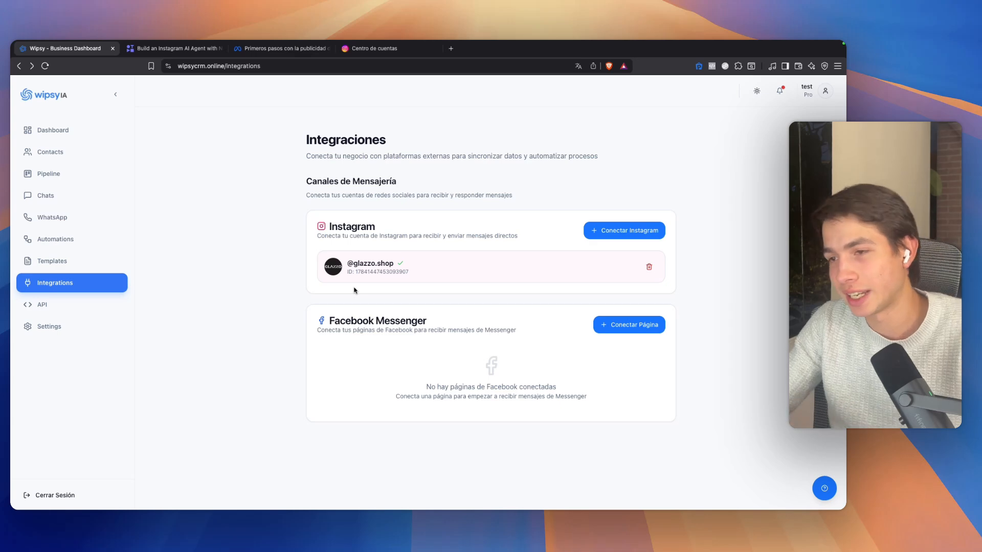
# Switch to Instagram messages, search for glazzo and open the conversation with the GLAZZO account.
pyautogui.press('super+4')
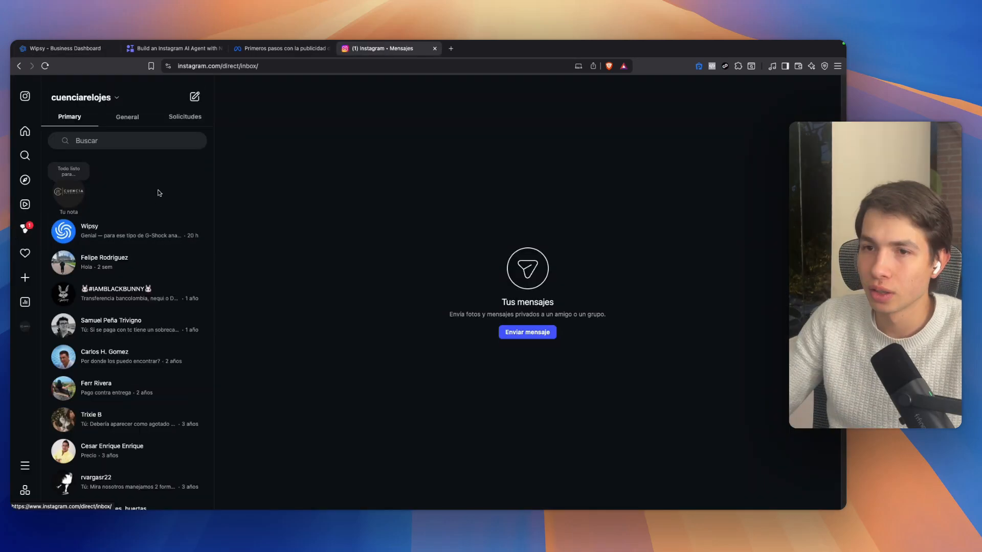
pyautogui.click(136, 142)
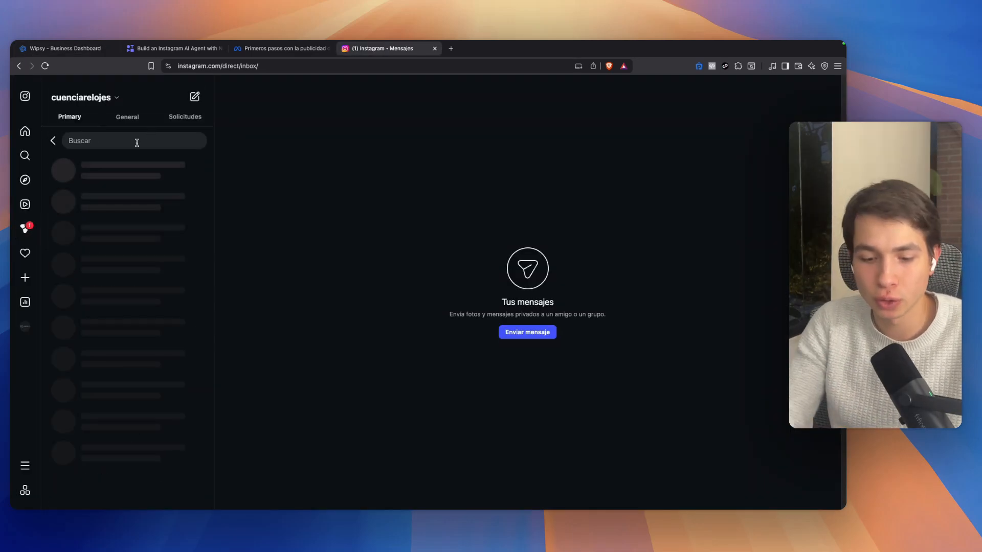
pyautogui.write('glazzo')
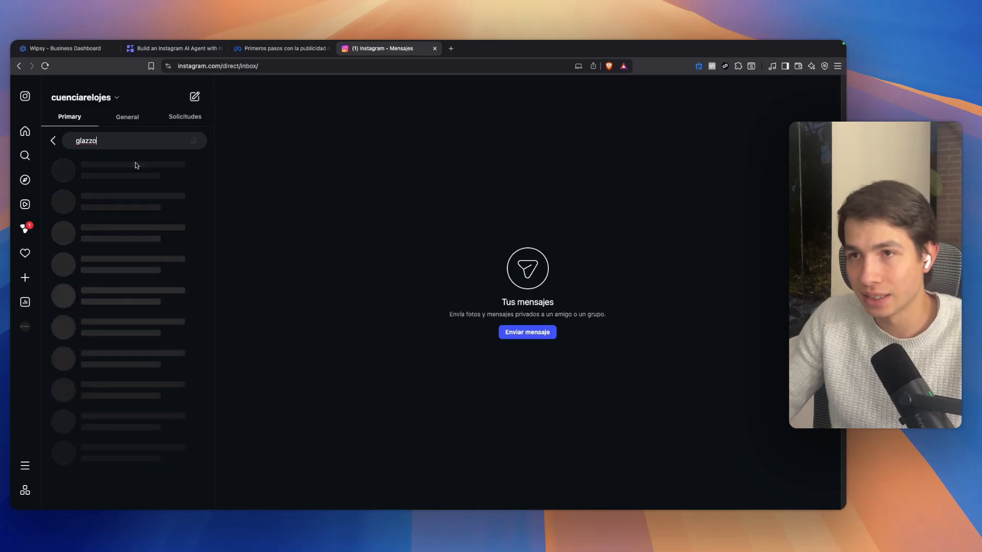
pyautogui.click(131, 169)
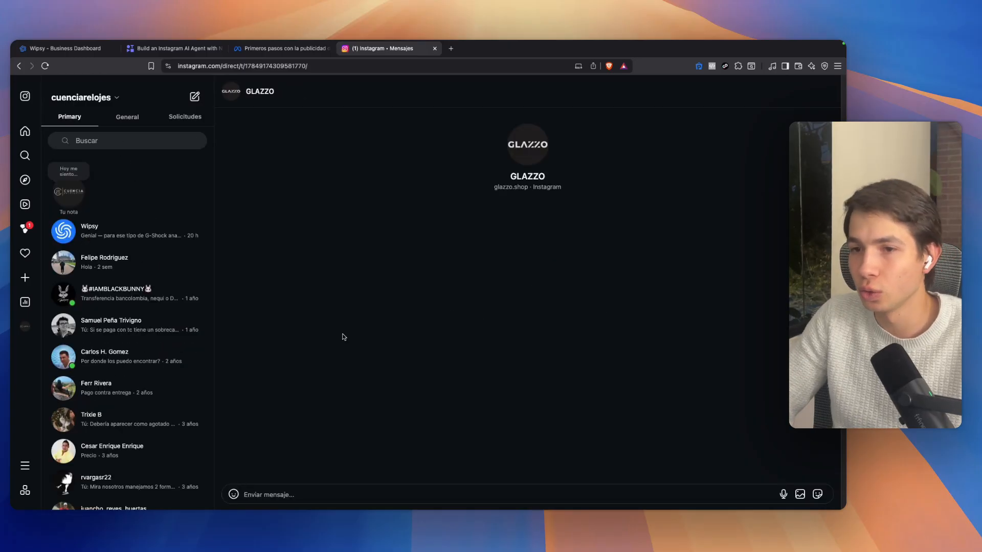
# Send the message "hello how are you" in the GLAZZO conversation.
pyautogui.click(283, 491)
pyautogui.write('ho')
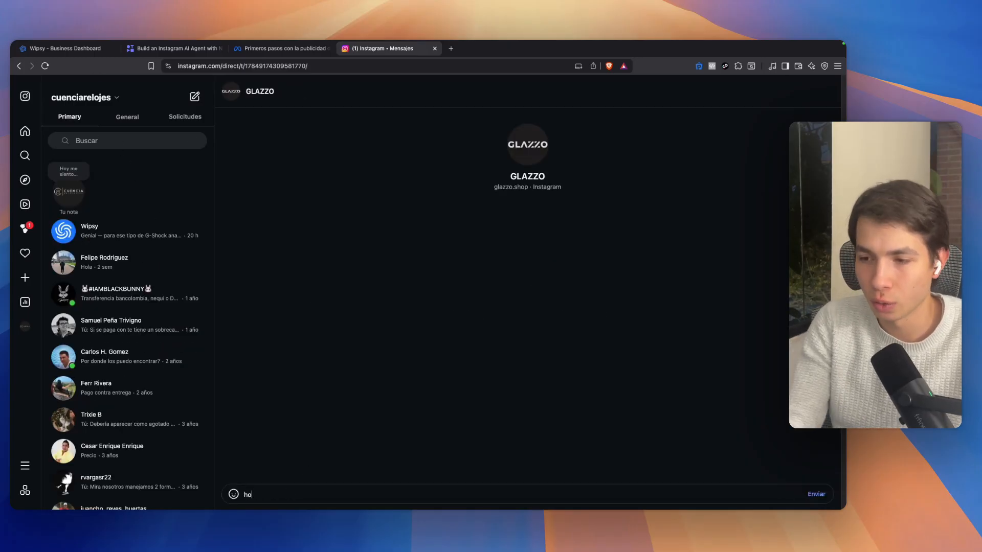
pyautogui.write('la com')
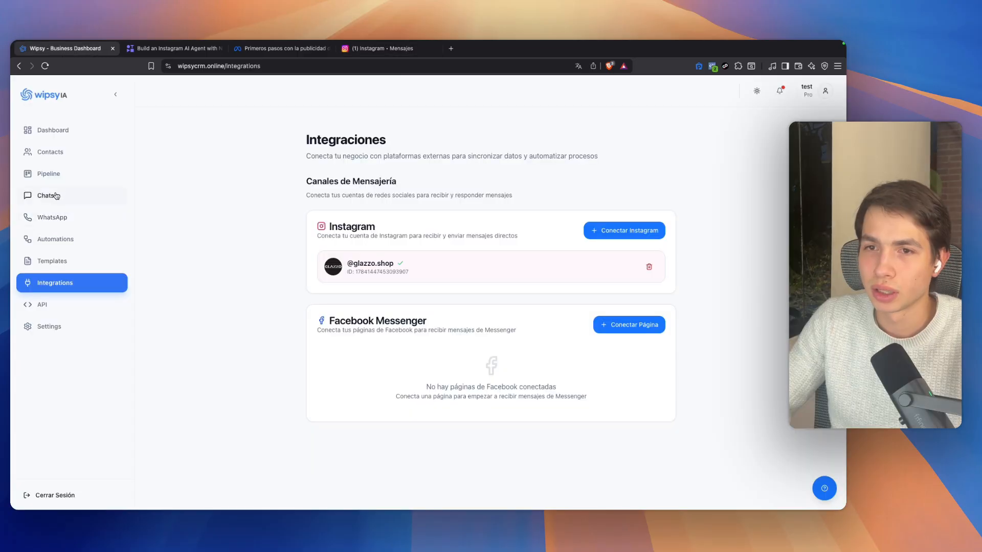
# Open the Cuencia Relojes conversation in the Wipsy chats and reply with "hello".
pyautogui.click(55, 196)
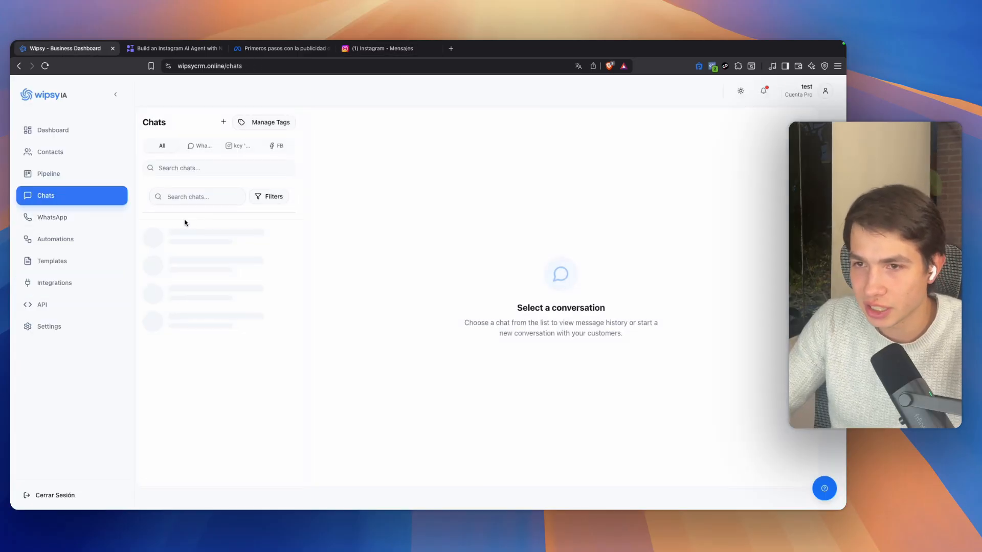
pyautogui.click(183, 241)
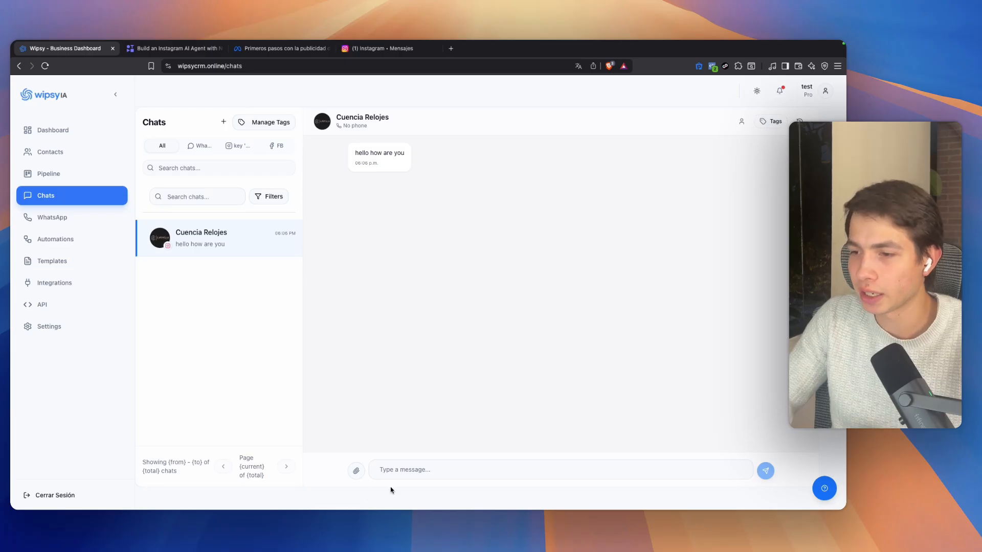
pyautogui.click(403, 470)
pyautogui.write('hell')
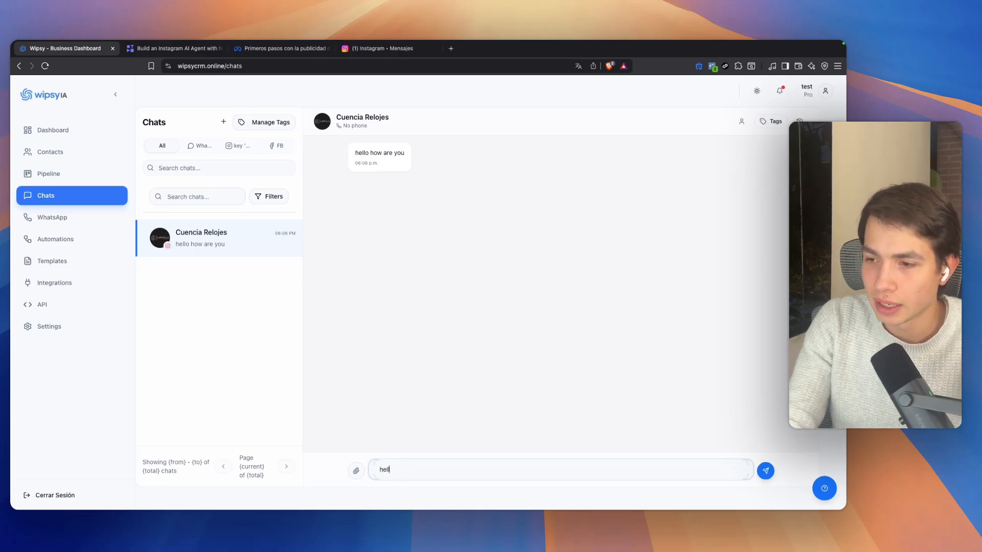
pyautogui.write('o')
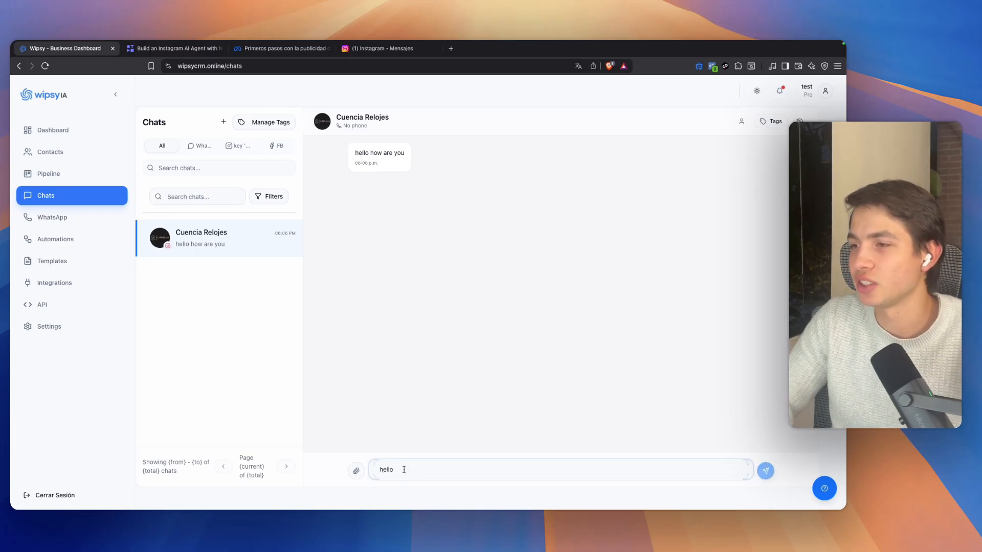
# Switch to a new n8n workflow in another browser tab and add a Webhook trigger as its first node.
pyautogui.click(391, 52)
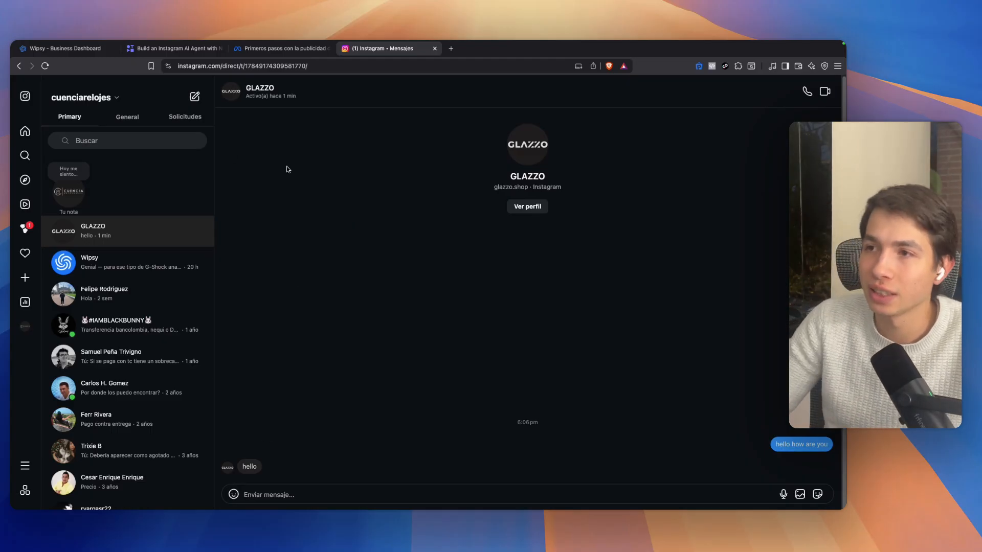
pyautogui.click(451, 48)
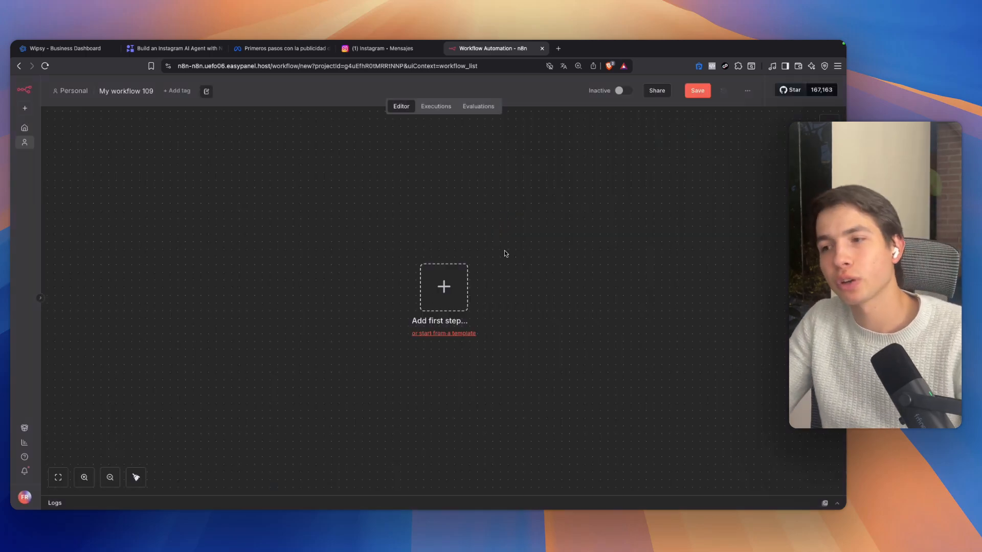
pyautogui.click(457, 286)
pyautogui.write('web')
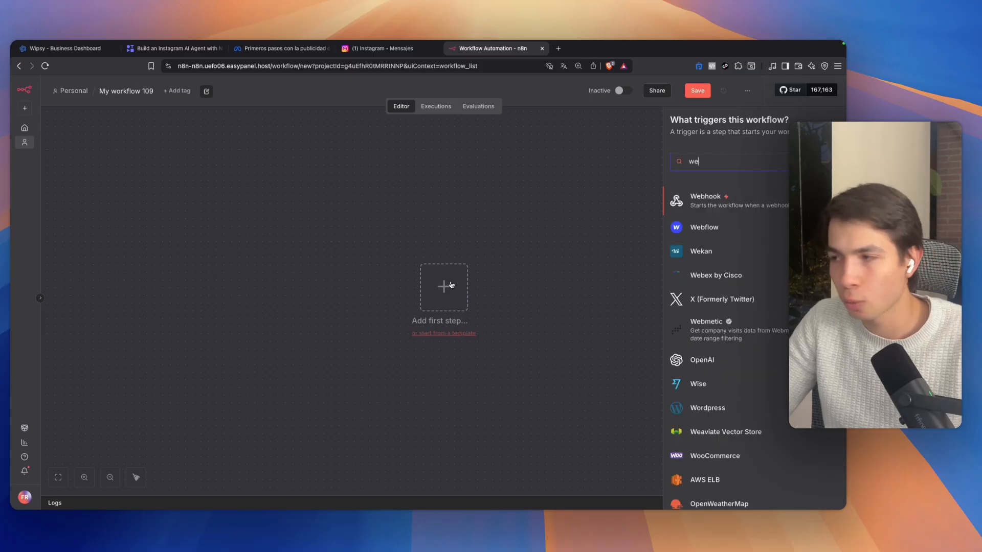
pyautogui.click(770, 205)
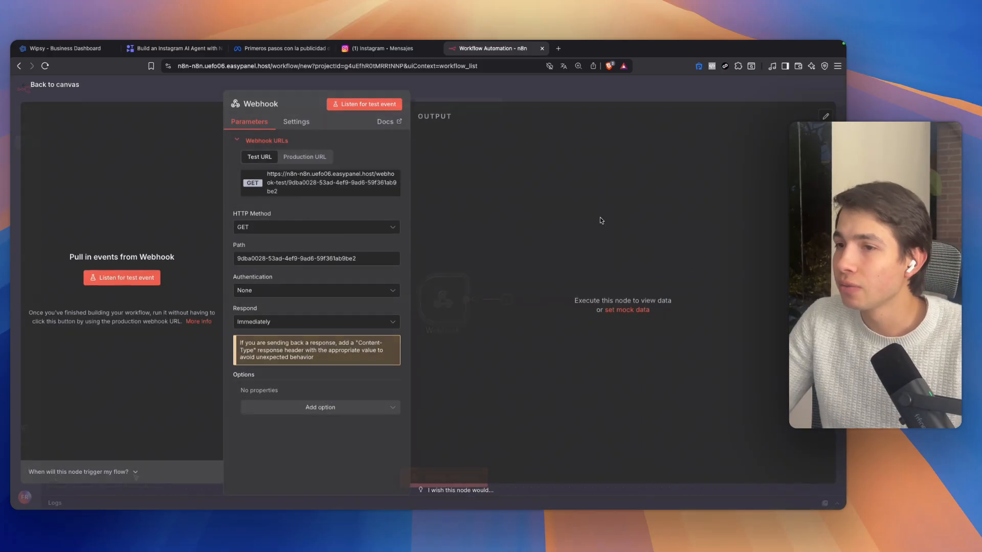
# Show the Webhook node's production URL, set its HTTP method to POST and return to the canvas.
pyautogui.click(301, 158)
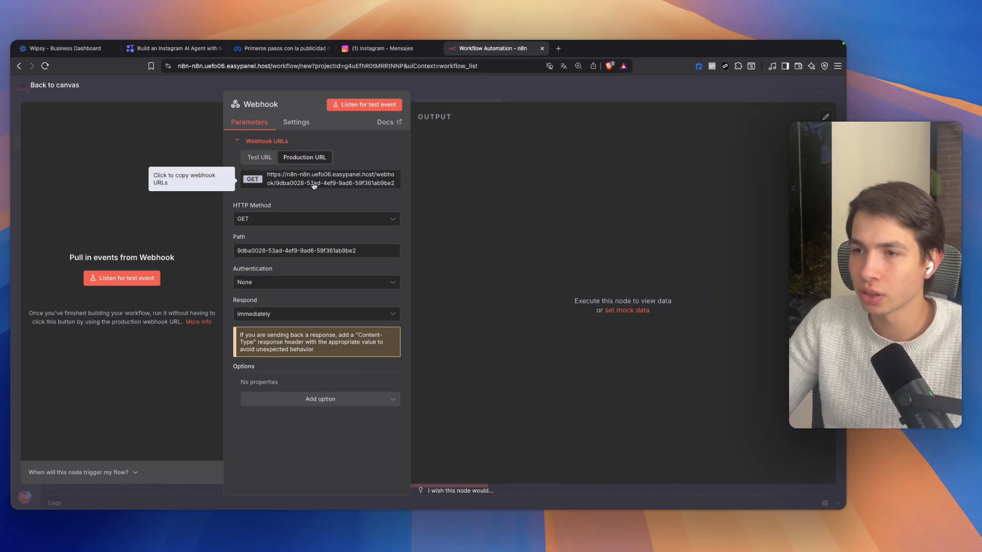
pyautogui.click(259, 158)
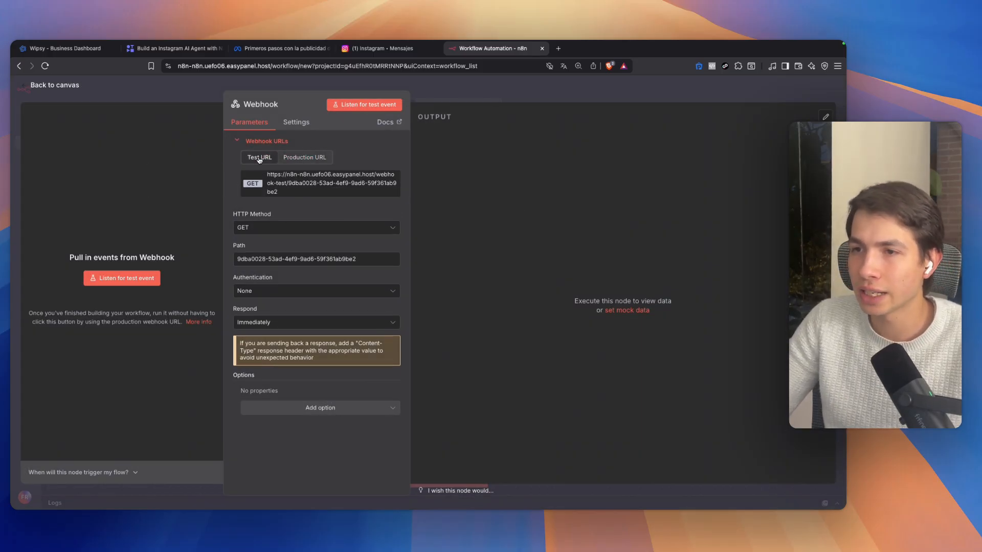
pyautogui.click(300, 159)
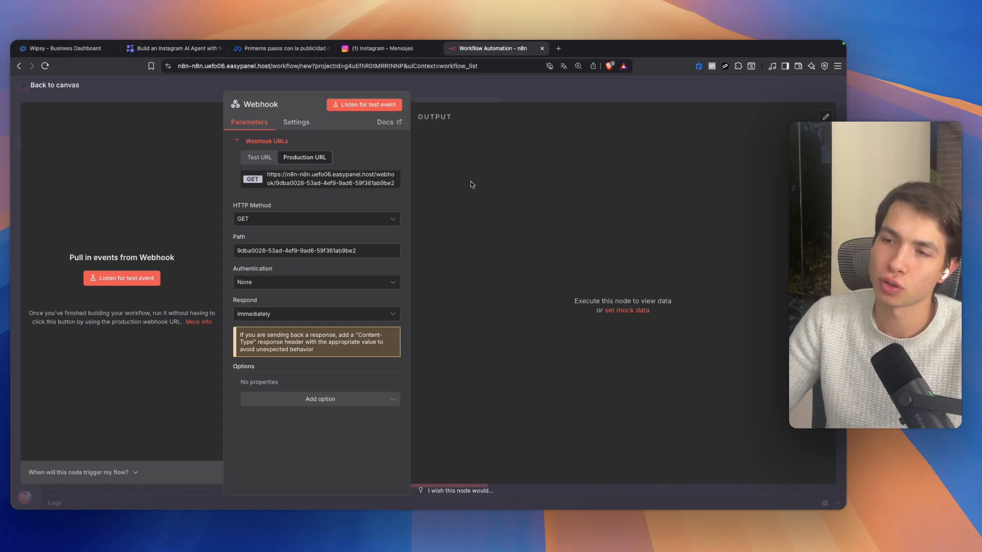
pyautogui.click(249, 221)
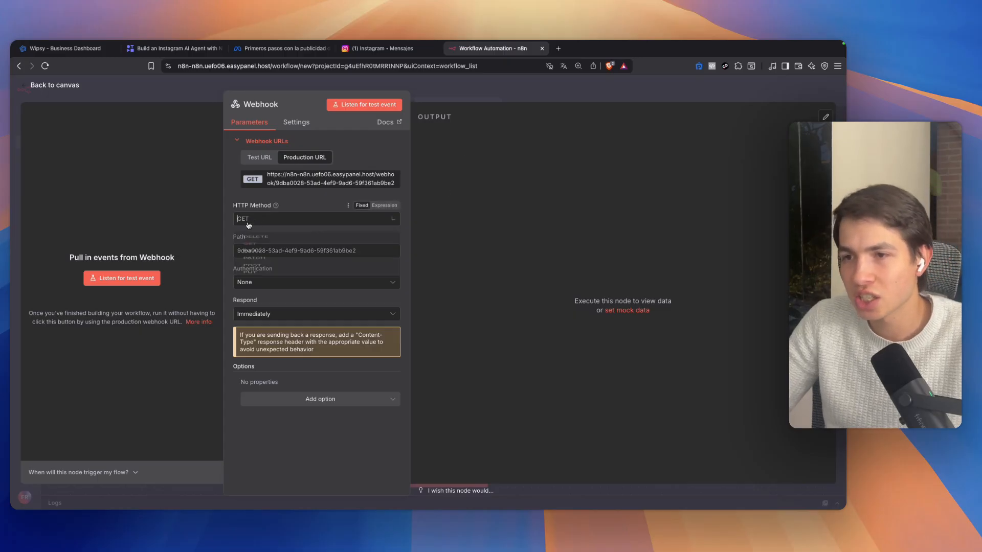
pyautogui.click(252, 308)
pyautogui.click(629, 96)
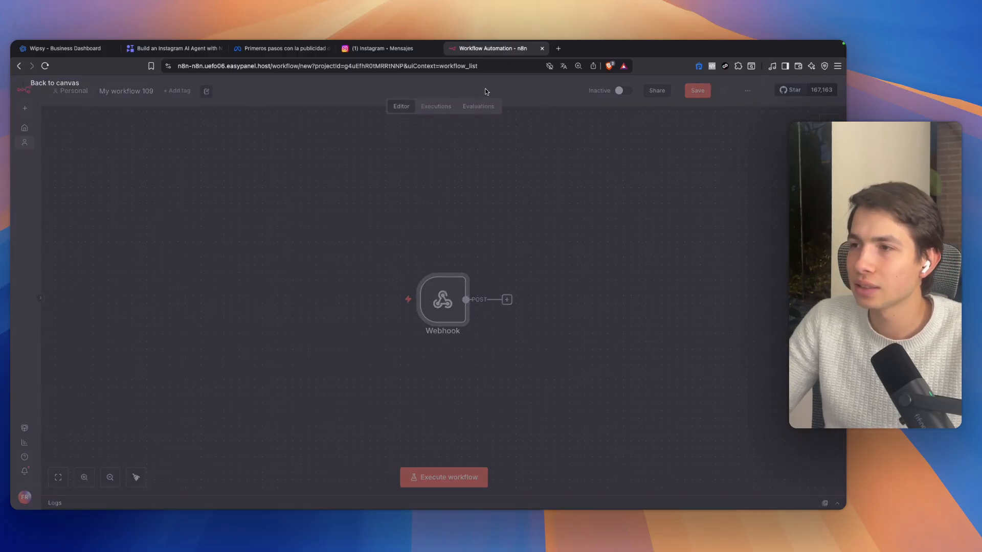
# Activate the workflow and dismiss the activation notice.
pyautogui.click(622, 91)
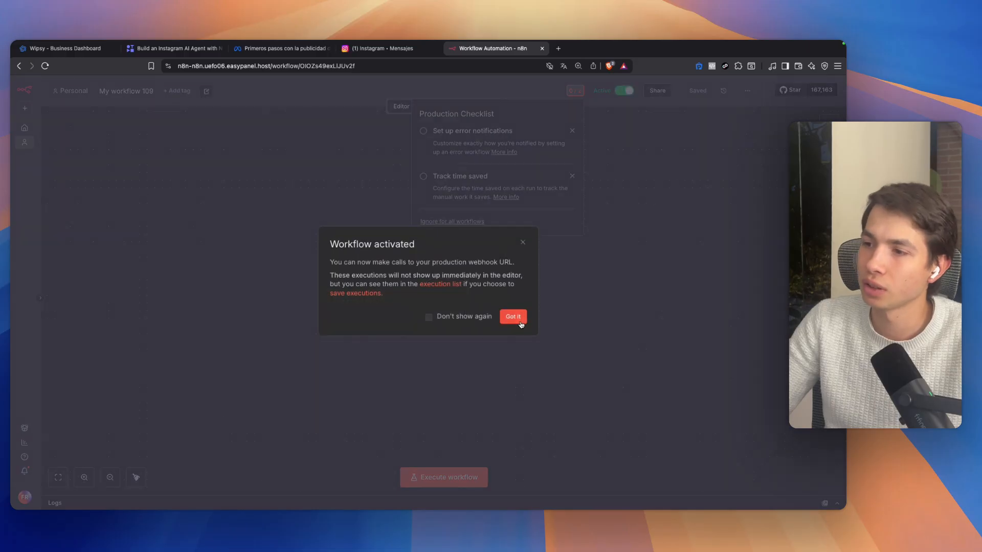
pyautogui.click(512, 316)
pyautogui.click(559, 256)
# Reposition the Webhook node on the canvas and copy its production URL.
pyautogui.moveTo(459, 302); pyautogui.dragTo(425, 289)
pyautogui.doubleClick(423, 289)
pyautogui.click(288, 161)
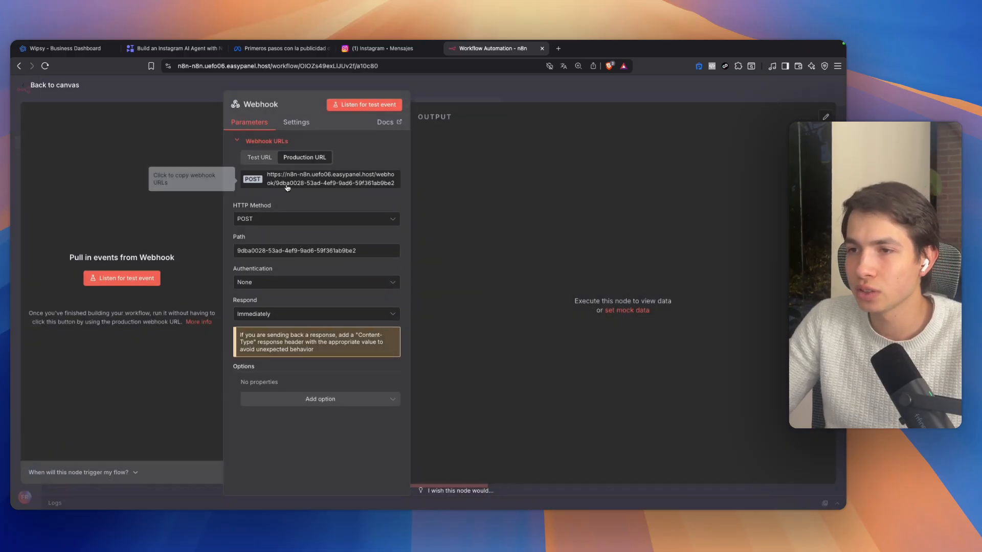
pyautogui.click(306, 184)
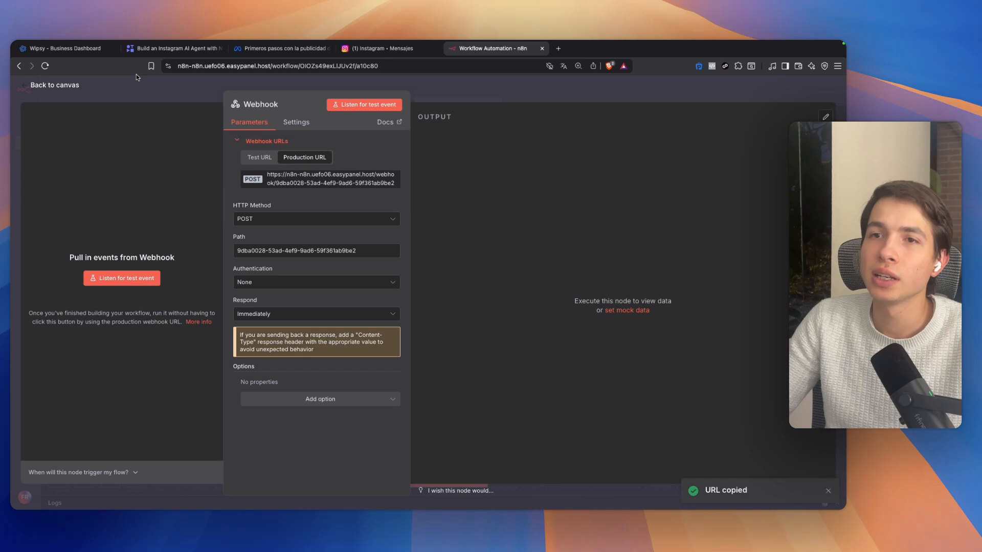
# Switch to Wipsy's API webhooks and delete the configured "n8n video youtube" and "pruebas" webhooks.
pyautogui.click(77, 49)
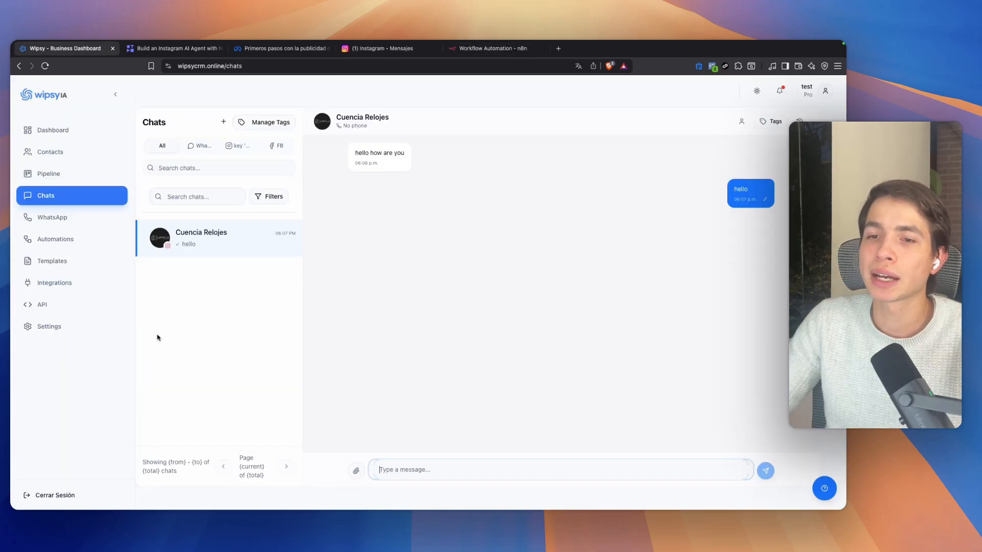
pyautogui.click(49, 288)
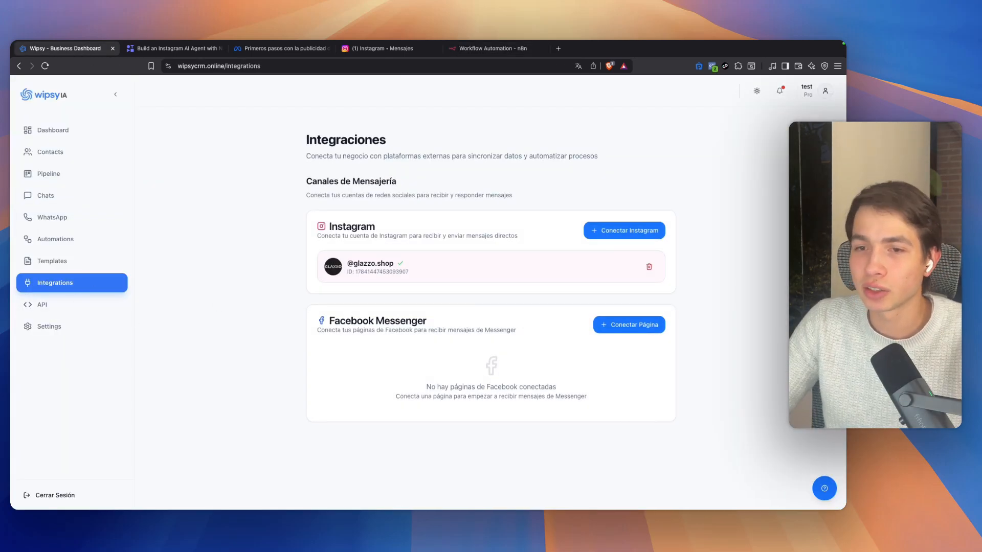
pyautogui.click(46, 307)
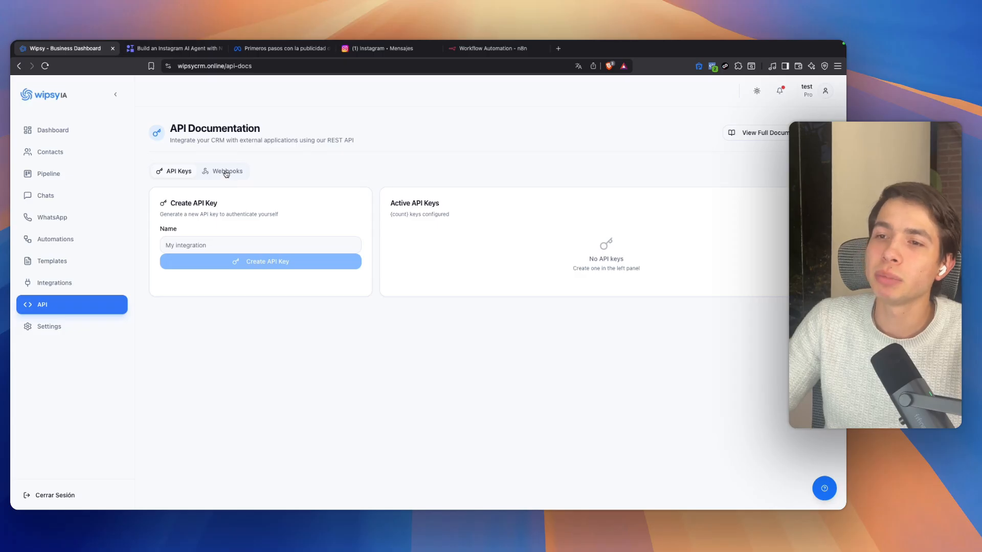
pyautogui.click(206, 177)
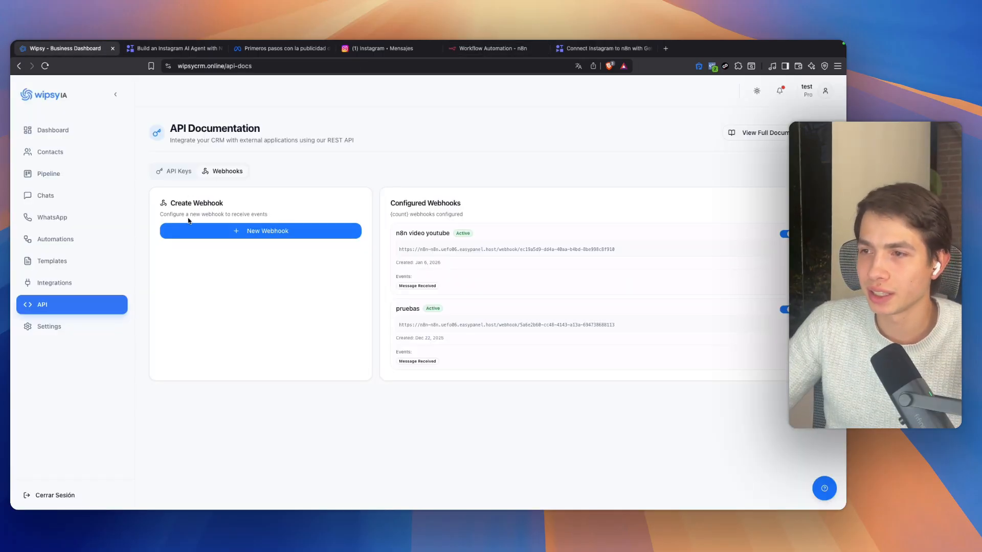
pyautogui.click(807, 233)
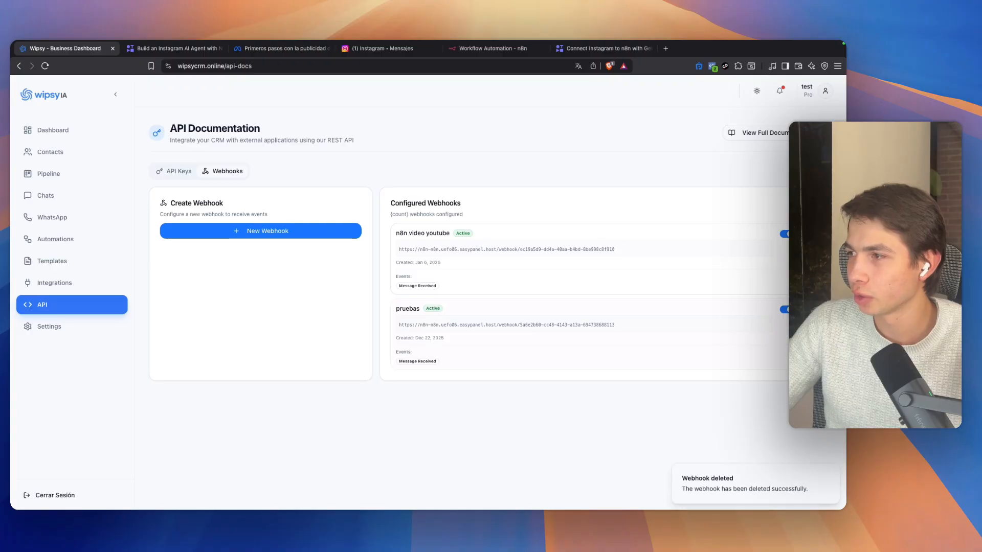
pyautogui.click(807, 233)
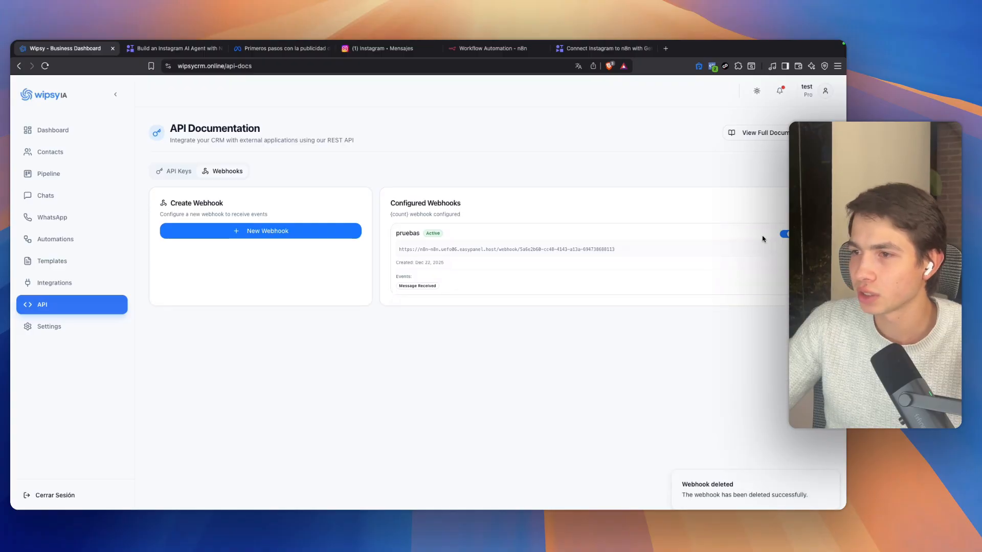
# Start a new Wipsy webhook and name it "Youtube Tutorial".
pyautogui.click(193, 232)
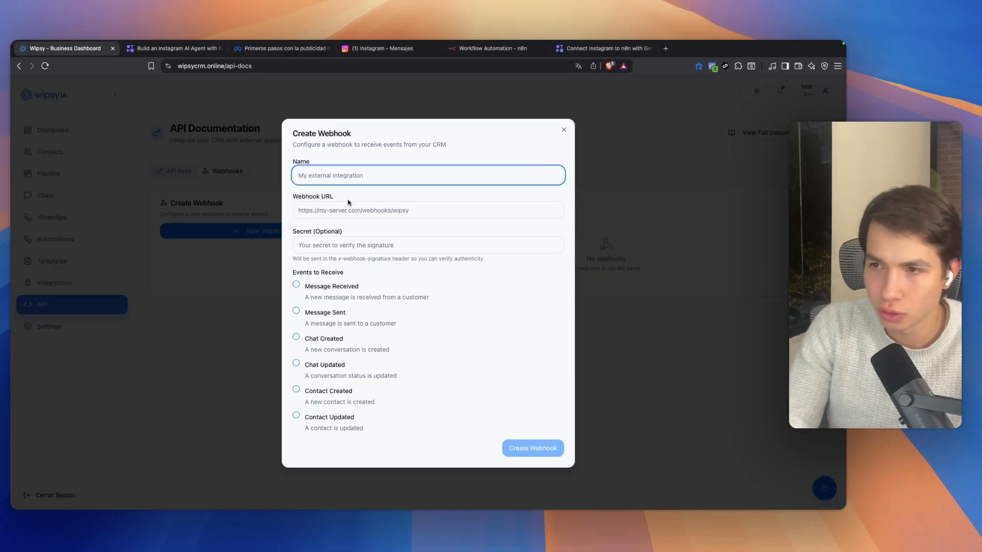
pyautogui.write('Yiutube')
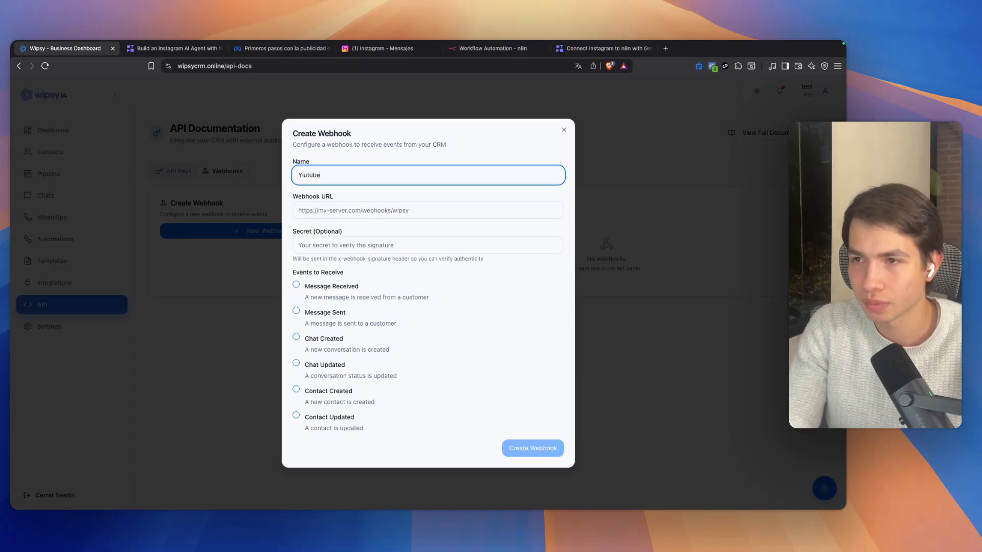
pyautogui.press('BackSpace')
pyautogui.press('BackSpace')
pyautogui.press('BackSpace')
pyautogui.press('BackSpace')
pyautogui.press('BackSpace')
pyautogui.press('BackSpace')
pyautogui.write('o')
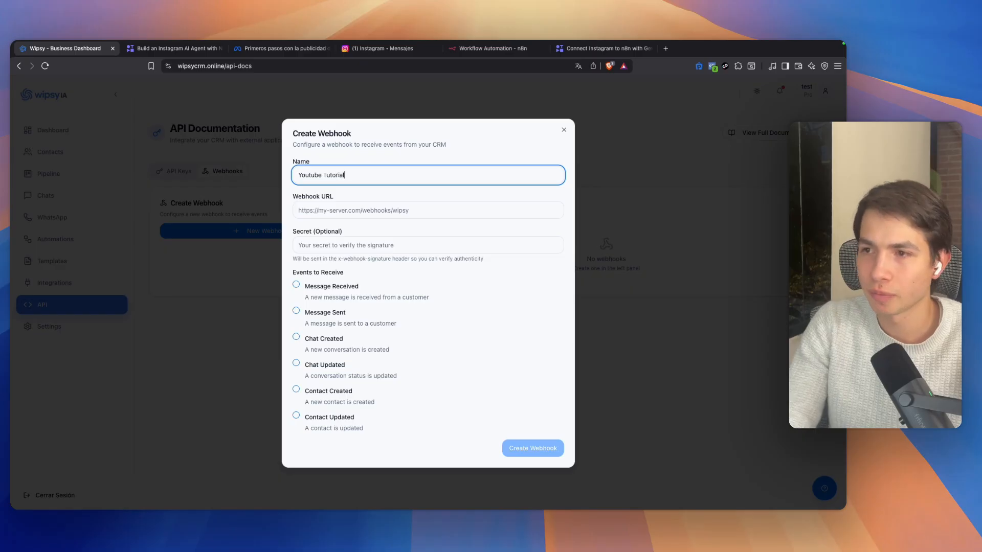
# Paste the copied n8n production URL as the webhook URL and leave the optional secret empty.
pyautogui.click(335, 207)
pyautogui.press('super+v')
pyautogui.click(331, 245)
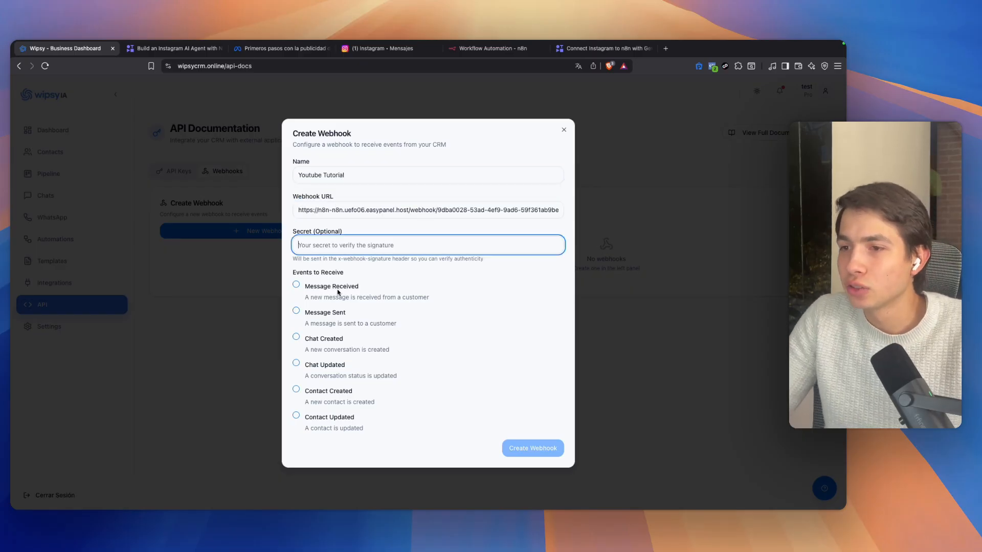
pyautogui.moveTo(312, 230); pyautogui.dragTo(398, 228)
pyautogui.click(374, 239)
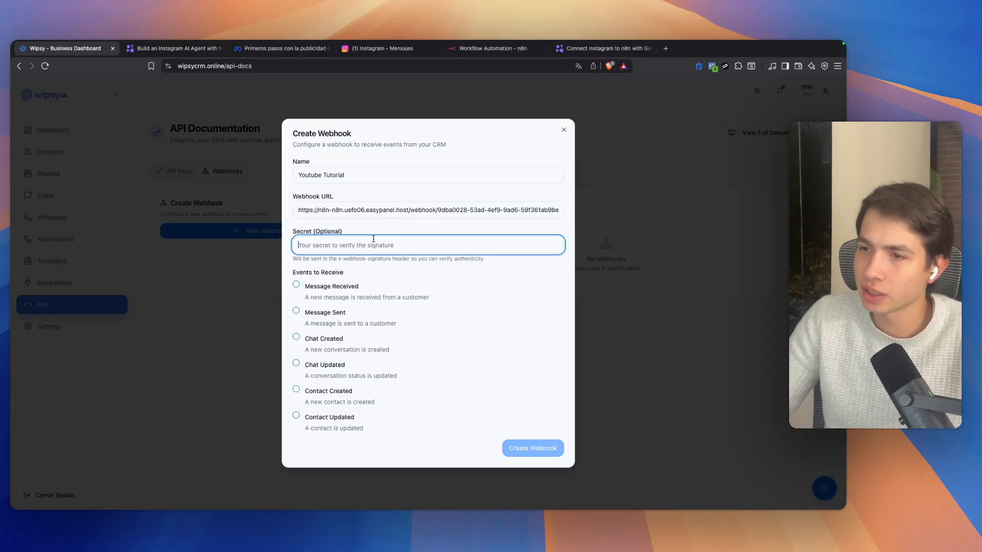
pyautogui.click(341, 228)
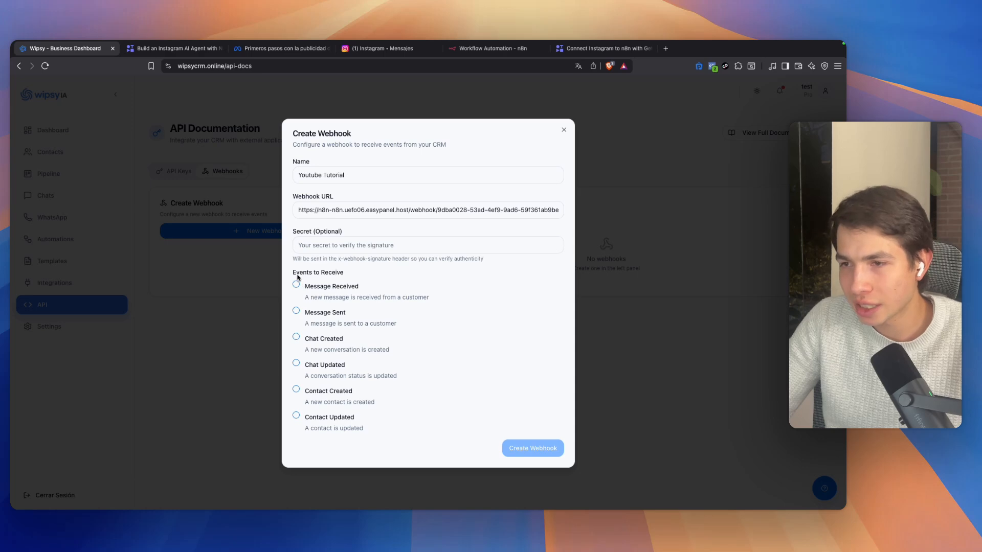
# Subscribe the webhook to the Message Received event and create it.
pyautogui.moveTo(296, 276); pyautogui.dragTo(332, 273)
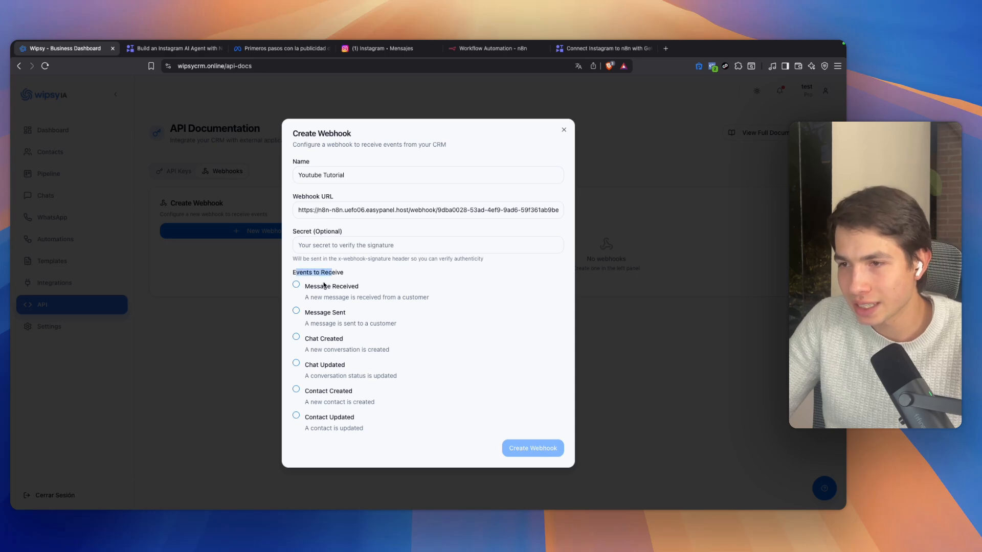
pyautogui.click(296, 287)
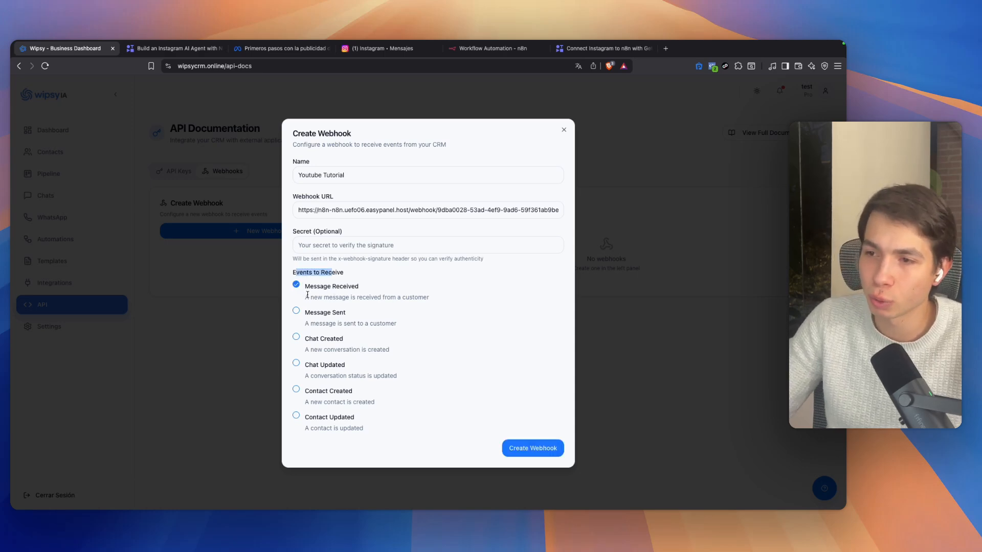
pyautogui.click(504, 448)
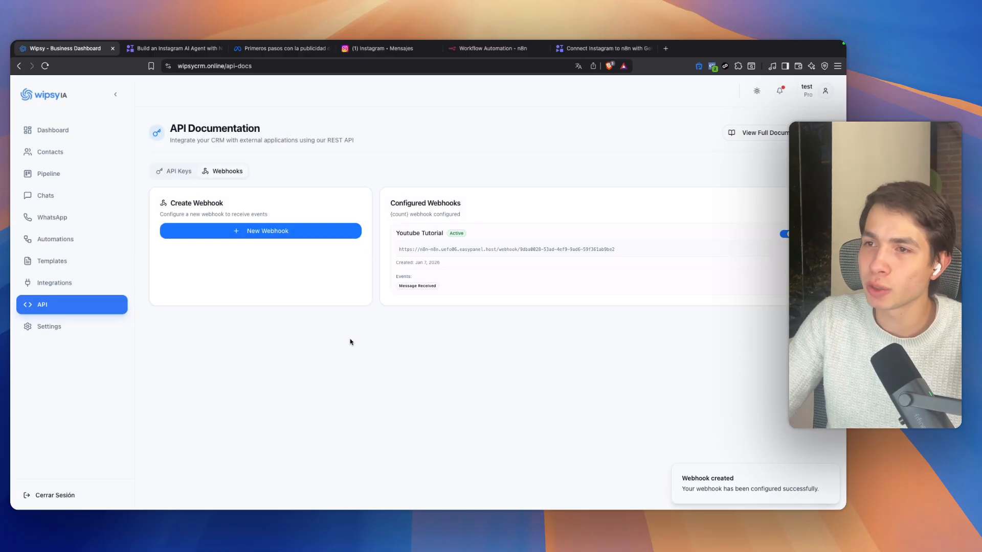
# Close the Webhook node's settings in n8n and send "hello" in the GLAZZO conversation on Instagram.
pyautogui.click(507, 49)
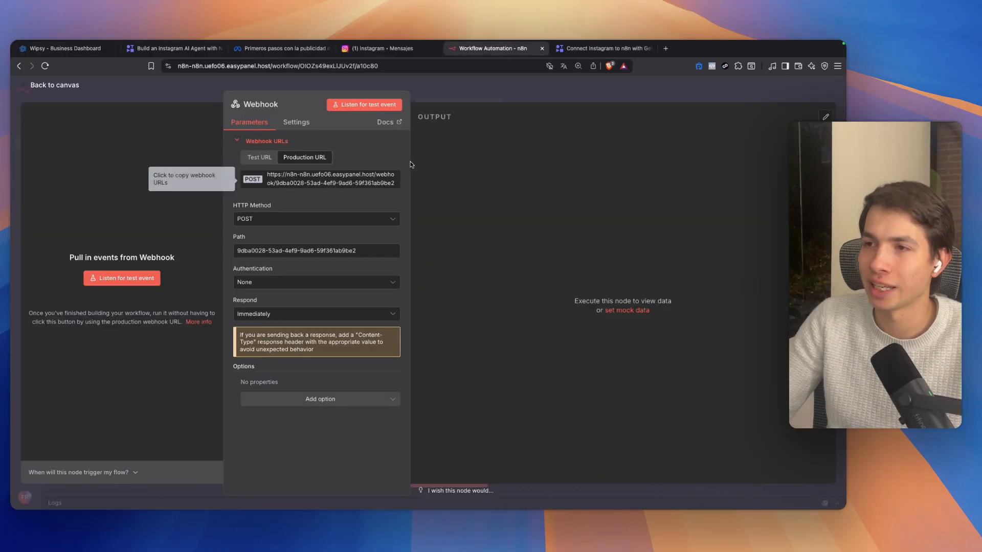
pyautogui.click(475, 95)
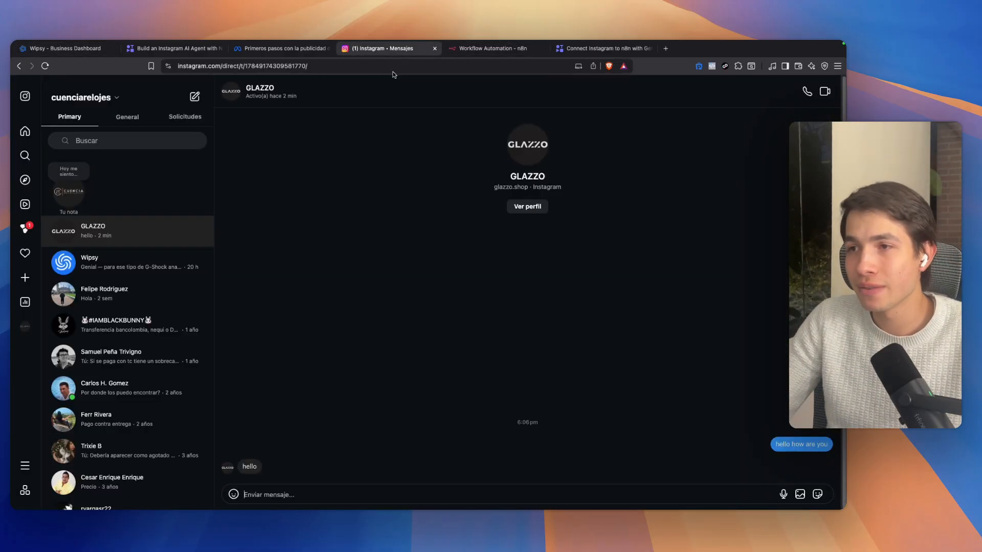
pyautogui.click(393, 50)
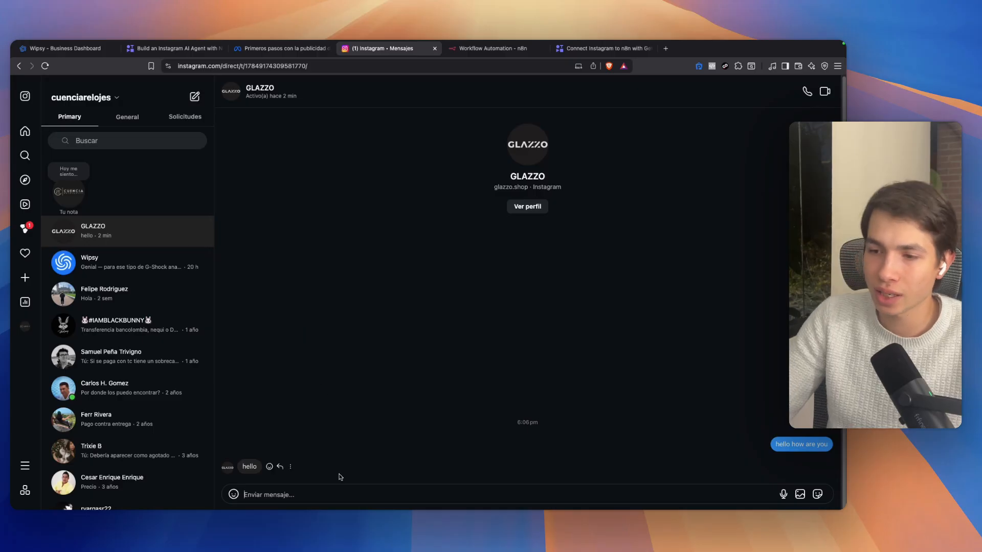
pyautogui.write('hollo')
pyautogui.press('Return')
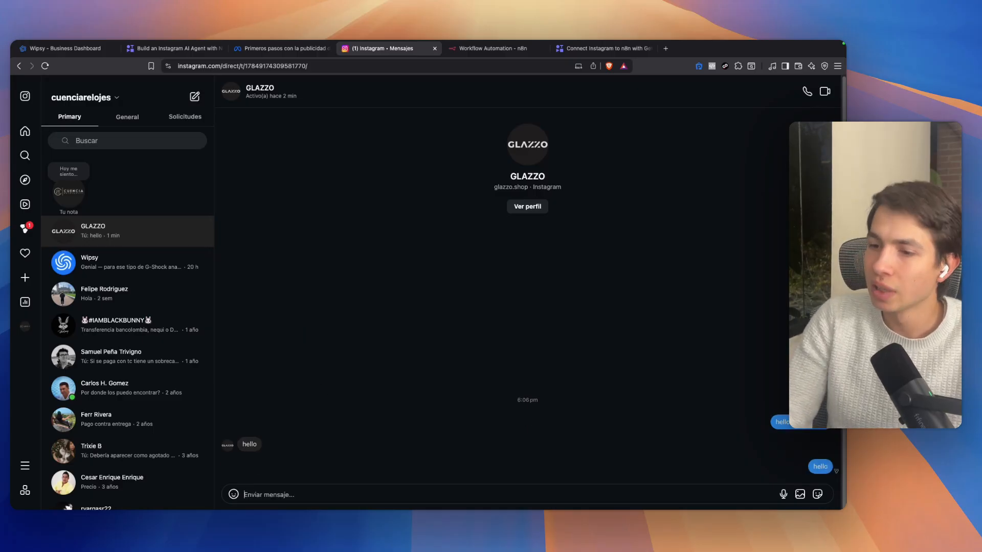
# Save the n8n workflow, check its executions for the incoming webhook call and return to the editor.
pyautogui.click(478, 50)
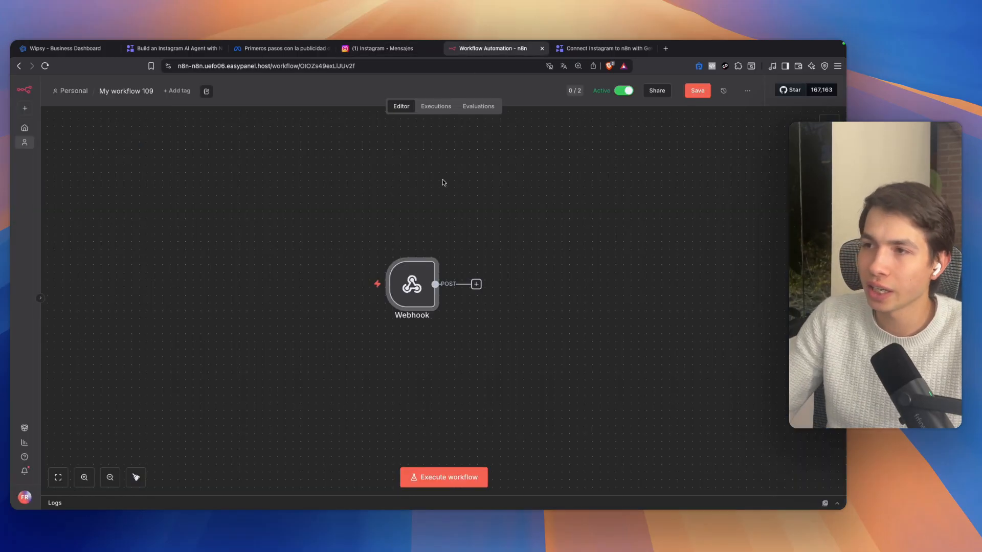
pyautogui.click(689, 90)
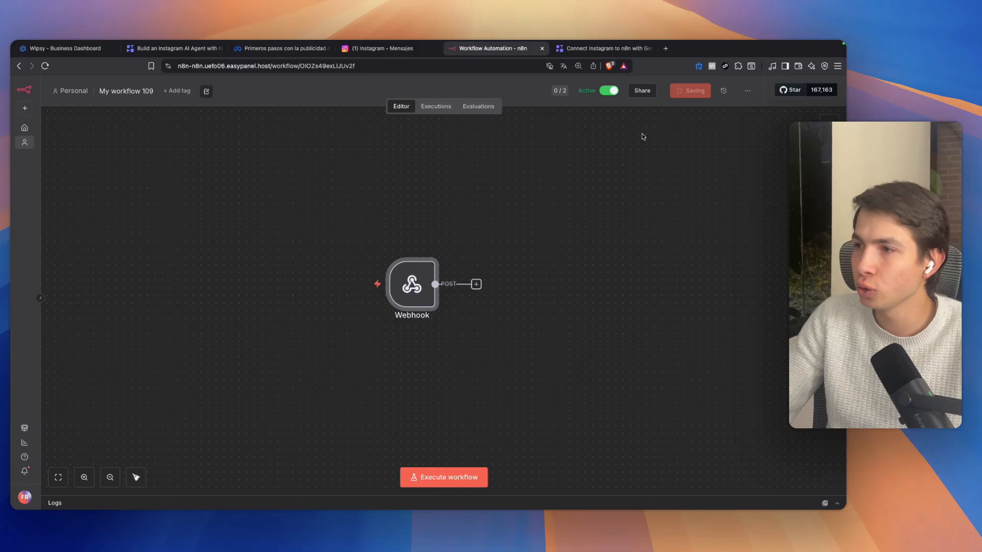
pyautogui.click(435, 106)
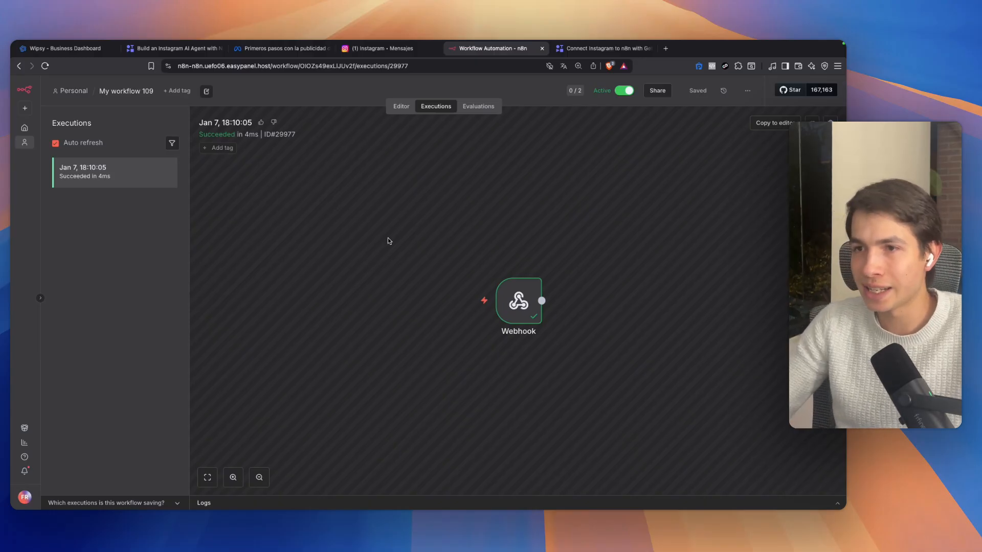
pyautogui.click(404, 105)
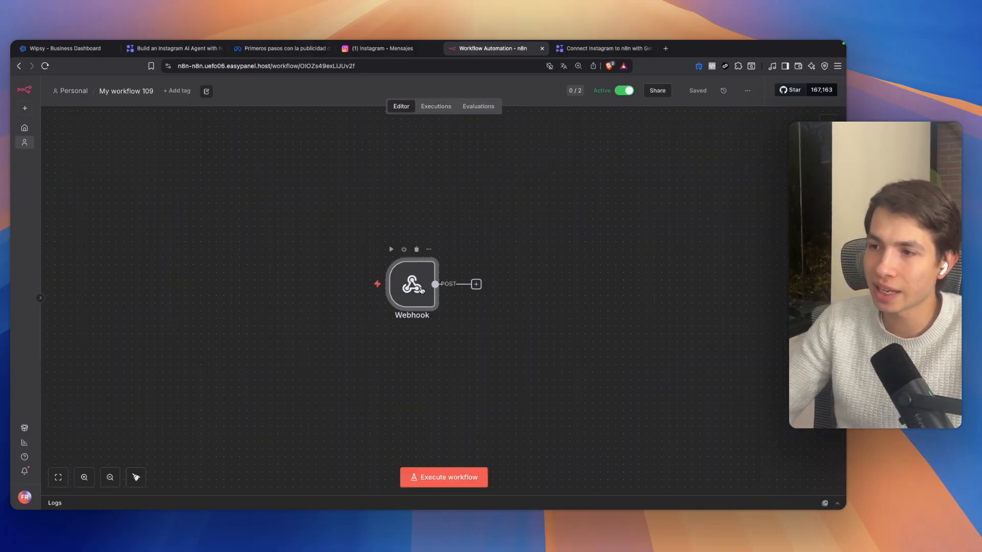
# Copy the successful execution's data into the workflow editor and move the Webhook node aside to free space after it.
pyautogui.click(423, 110)
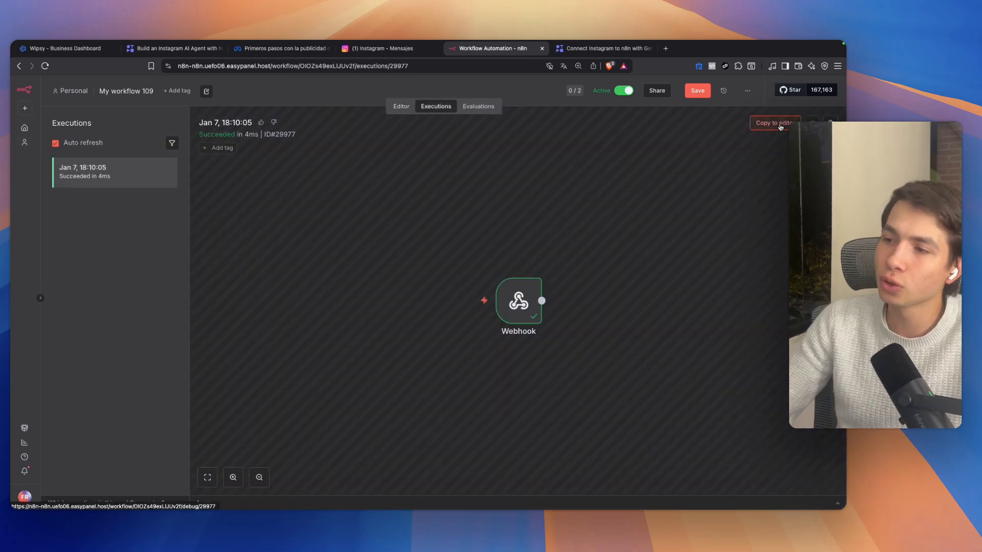
pyautogui.click(775, 123)
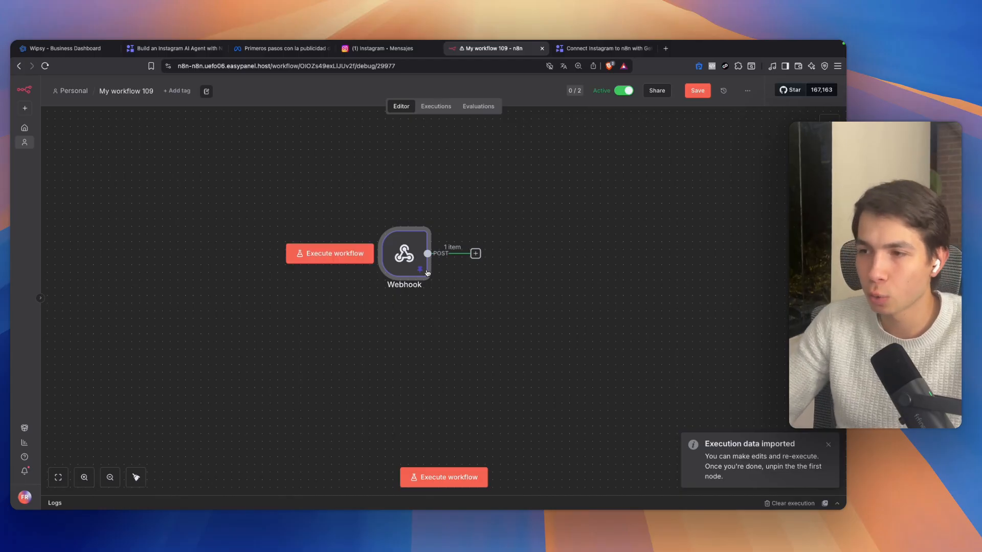
pyautogui.moveTo(404, 250); pyautogui.dragTo(258, 258)
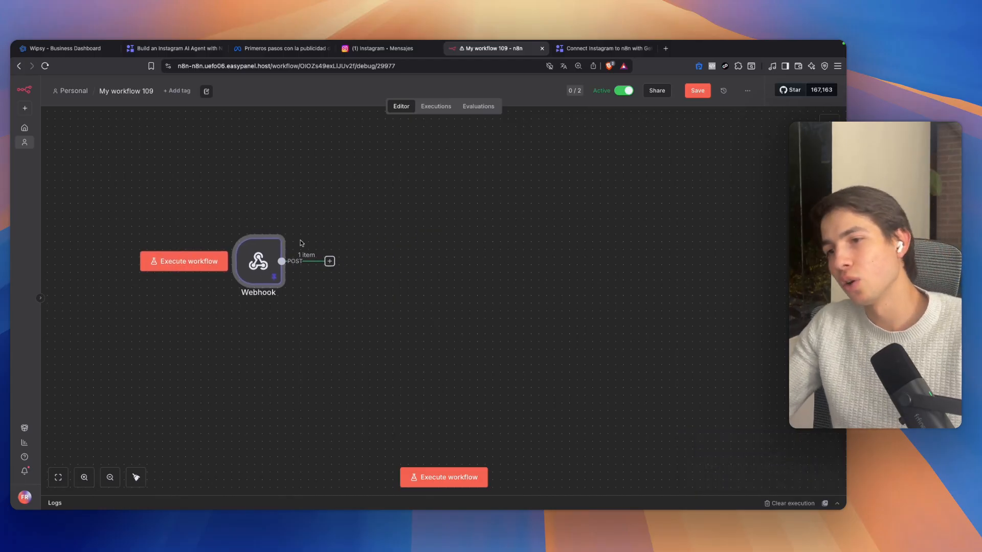
# Examine the Webhook node's pinned output, including the message content and customer details, and return to the canvas.
pyautogui.doubleClick(258, 260)
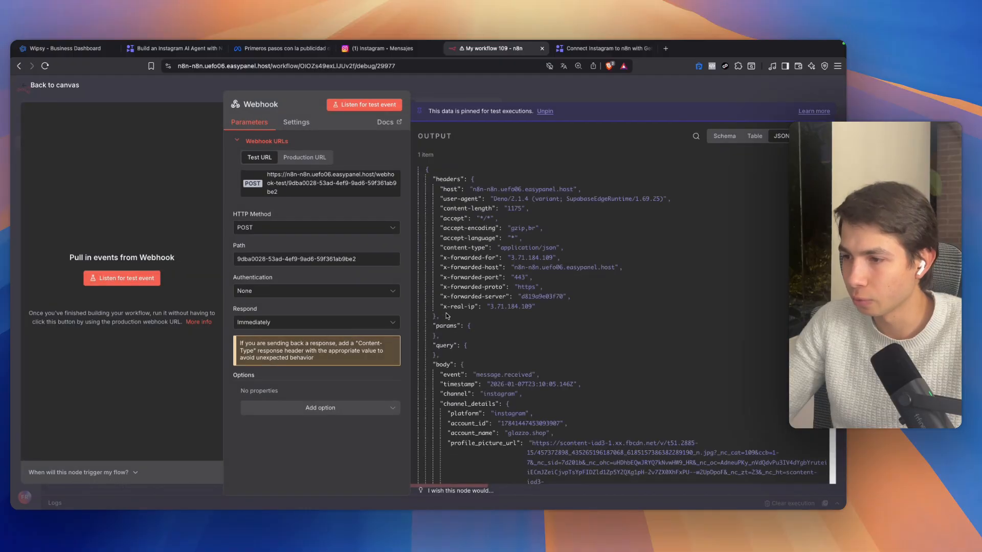
pyautogui.scroll(-5, 431, 301)
pyautogui.scroll(-3, 431, 301)
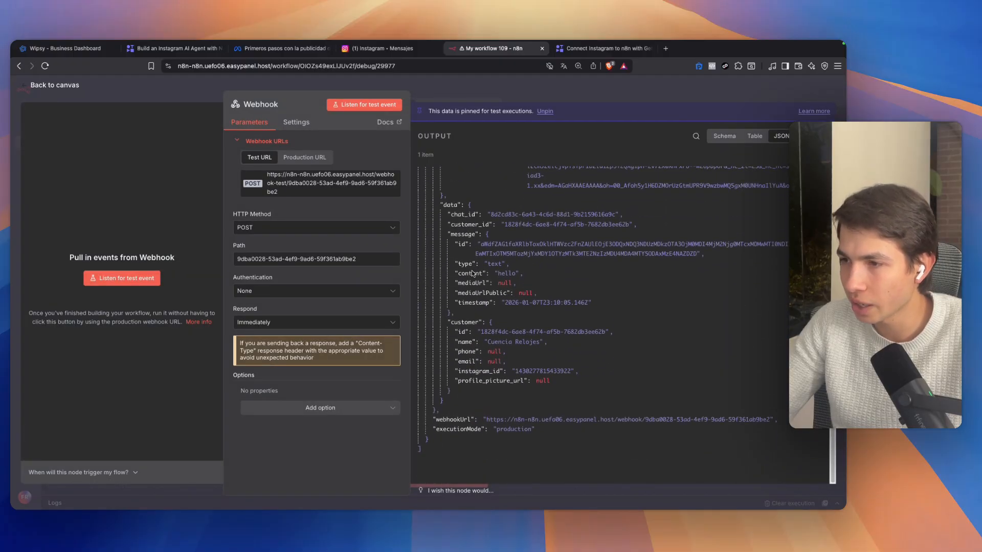
pyautogui.click(449, 89)
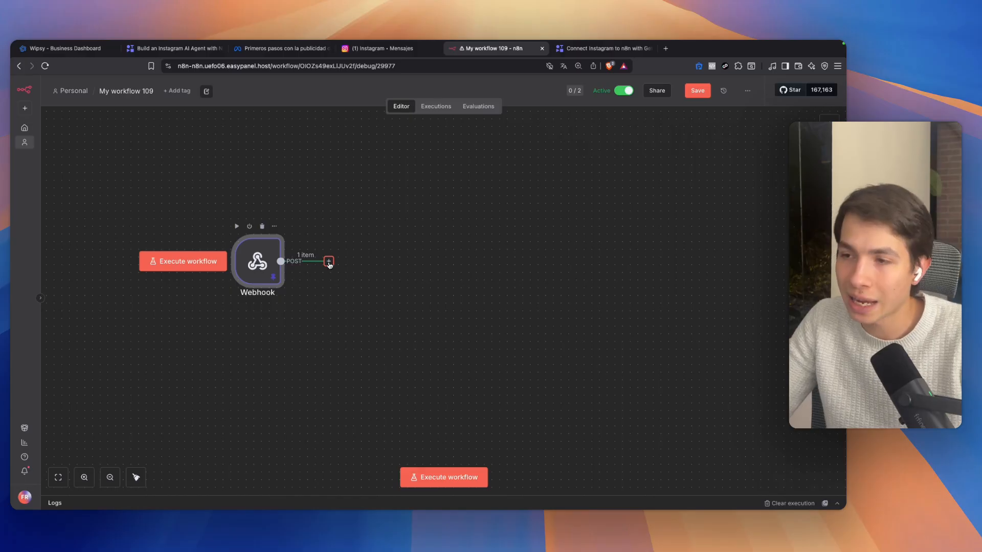
# Add a Switch node after the Webhook node and return to the canvas.
pyautogui.click(328, 261)
pyautogui.write('sw')
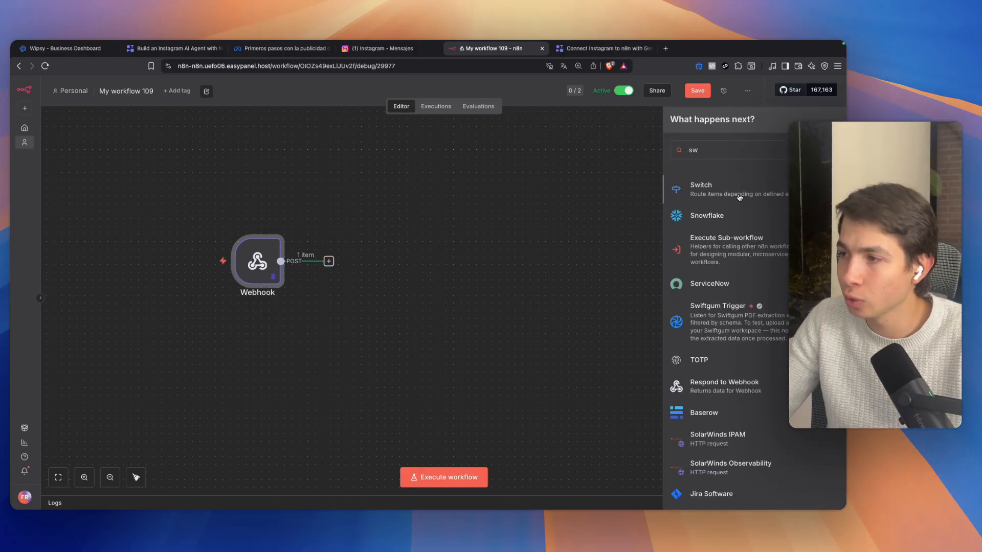
pyautogui.press('Return')
pyautogui.click(636, 90)
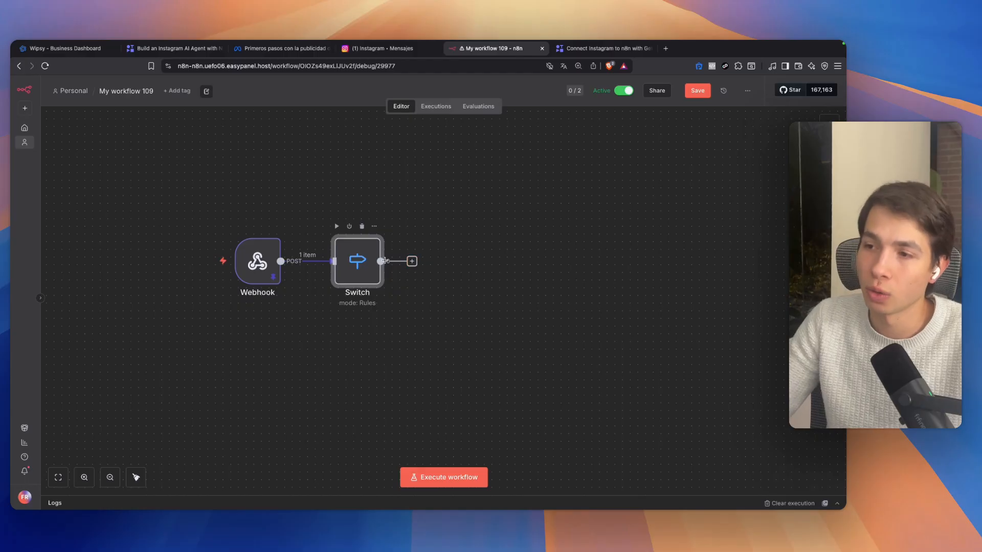
# Search the Switch node's input for "type" and map body.data.message.type as the first value of the routing rule.
pyautogui.doubleClick(371, 264)
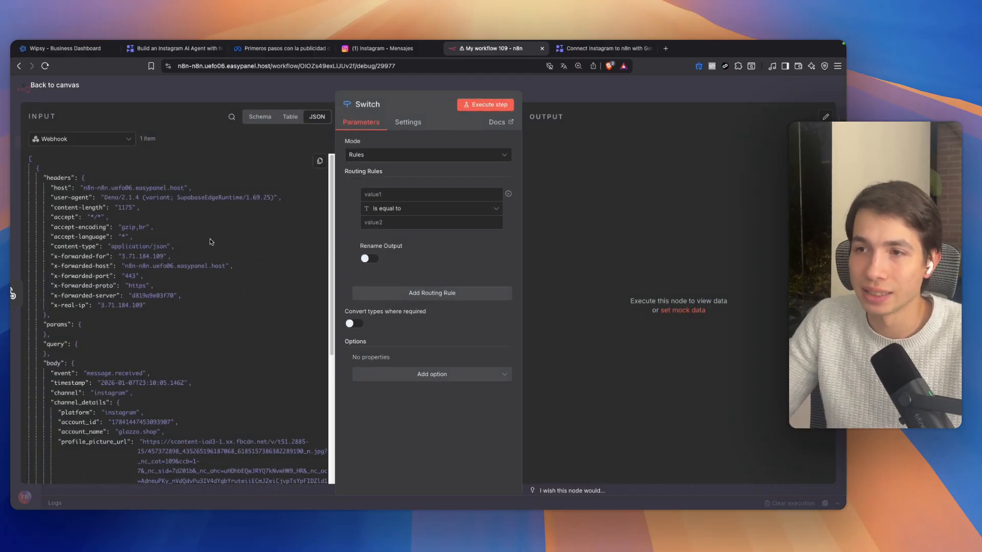
pyautogui.click(231, 117)
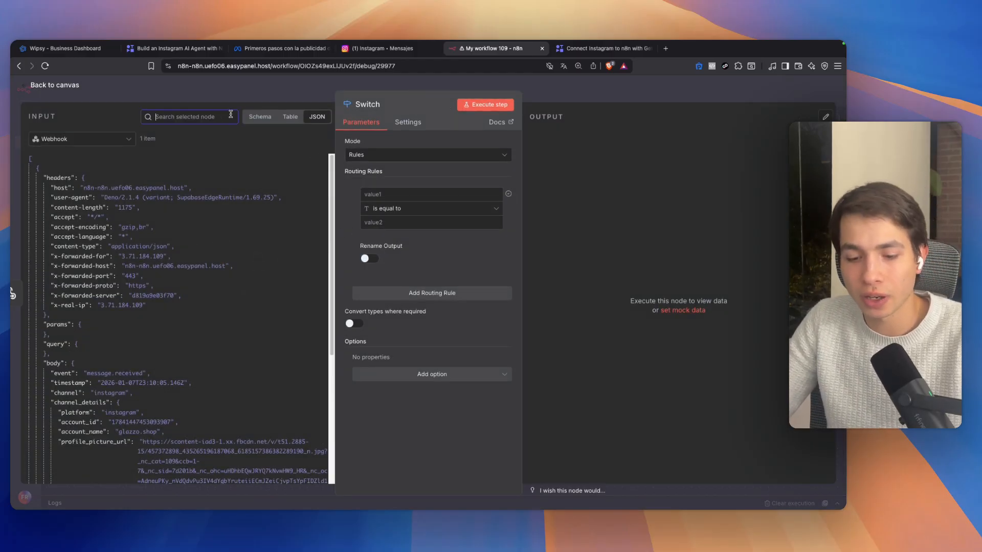
pyautogui.write('type')
pyautogui.click(260, 120)
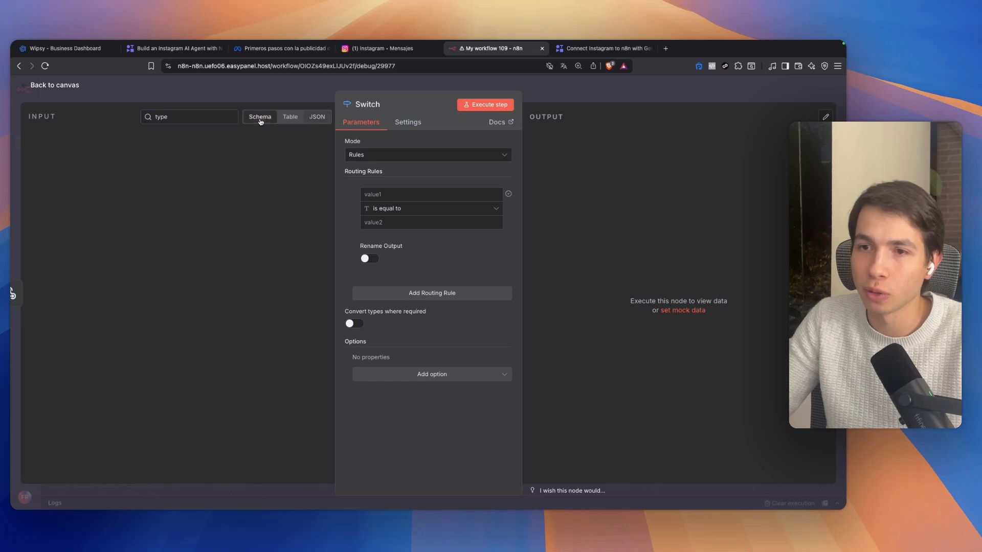
pyautogui.moveTo(103, 230); pyautogui.dragTo(373, 195)
pyautogui.doubleClick(126, 231)
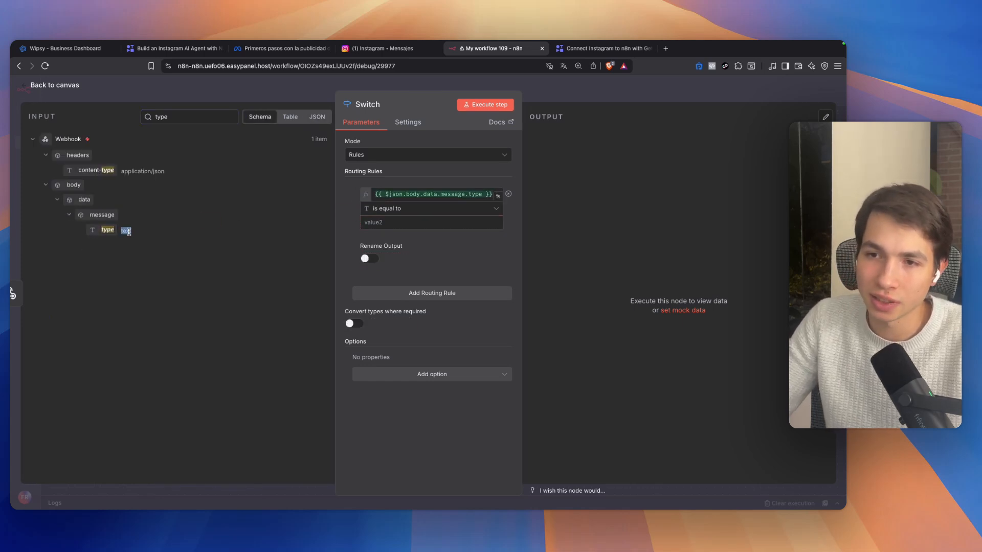
pyautogui.click(403, 224)
pyautogui.press('super+v')
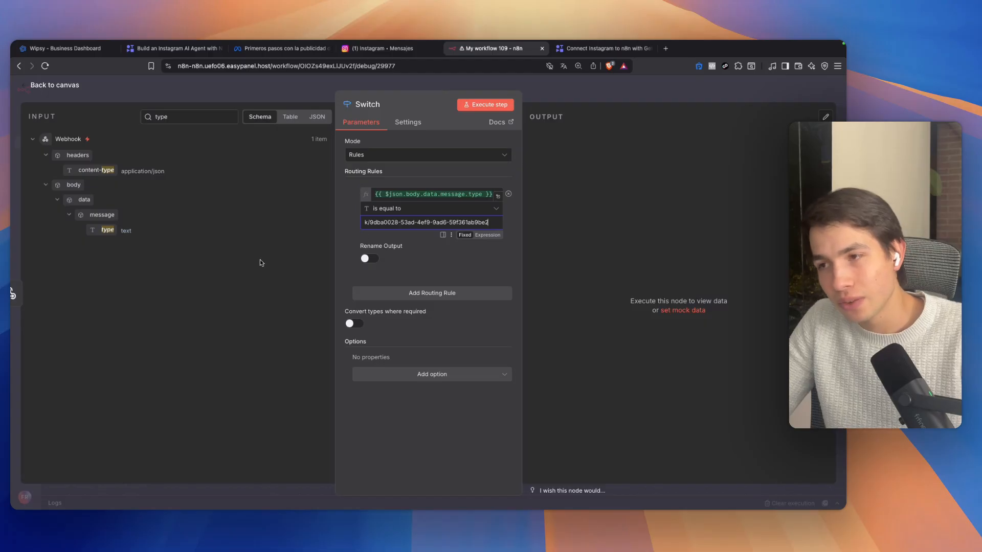
pyautogui.tripleClick(463, 224)
pyautogui.press('BackSpace')
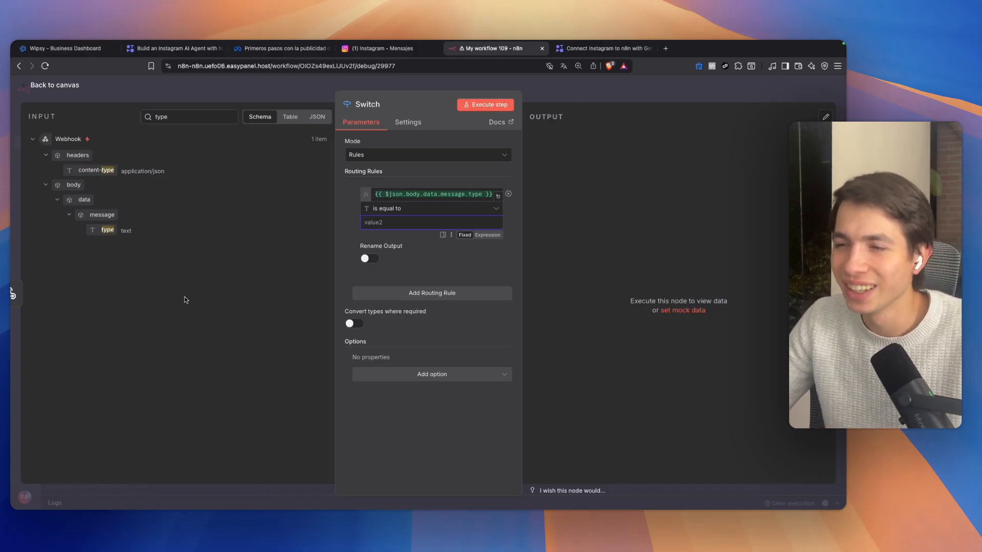
# Set the rule's comparison value to "text", rename its output "text message" and close the Switch settings.
pyautogui.doubleClick(125, 230)
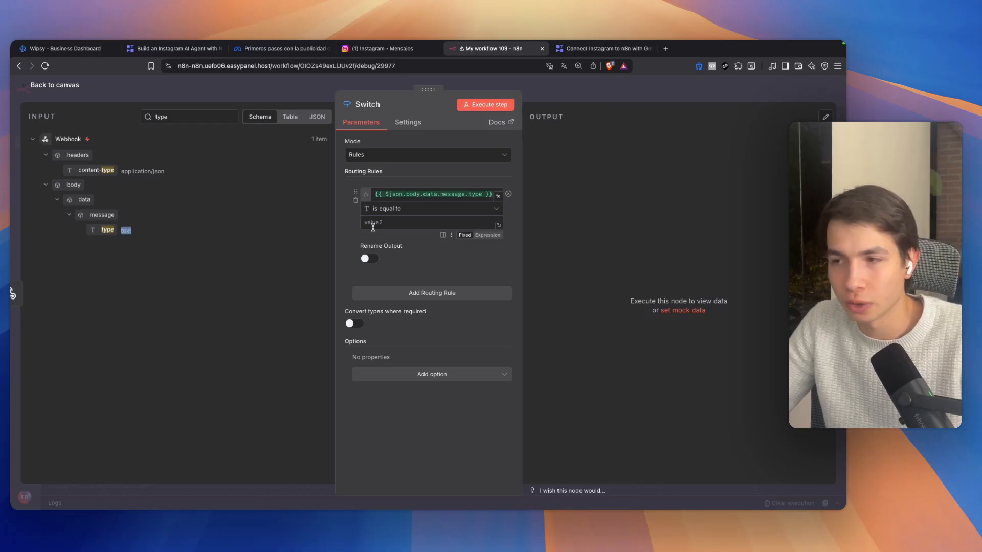
pyautogui.click(409, 224)
pyautogui.press('super+v')
pyautogui.click(369, 259)
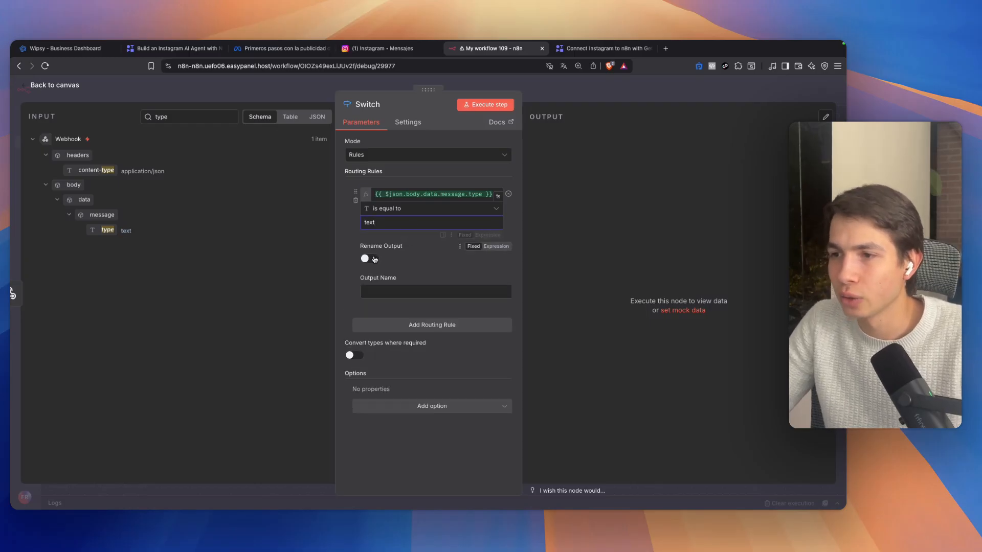
pyautogui.click(383, 292)
pyautogui.write('text message')
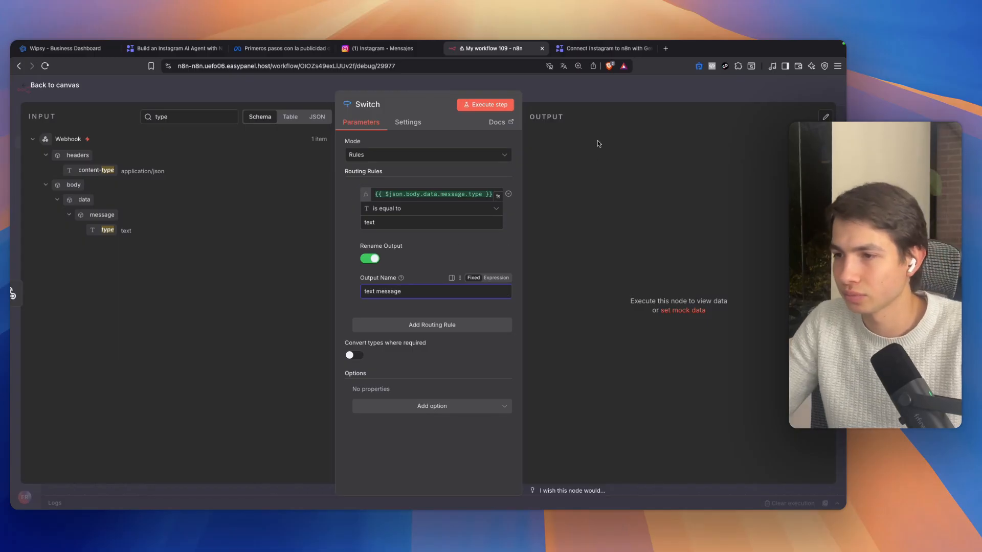
pyautogui.click(600, 97)
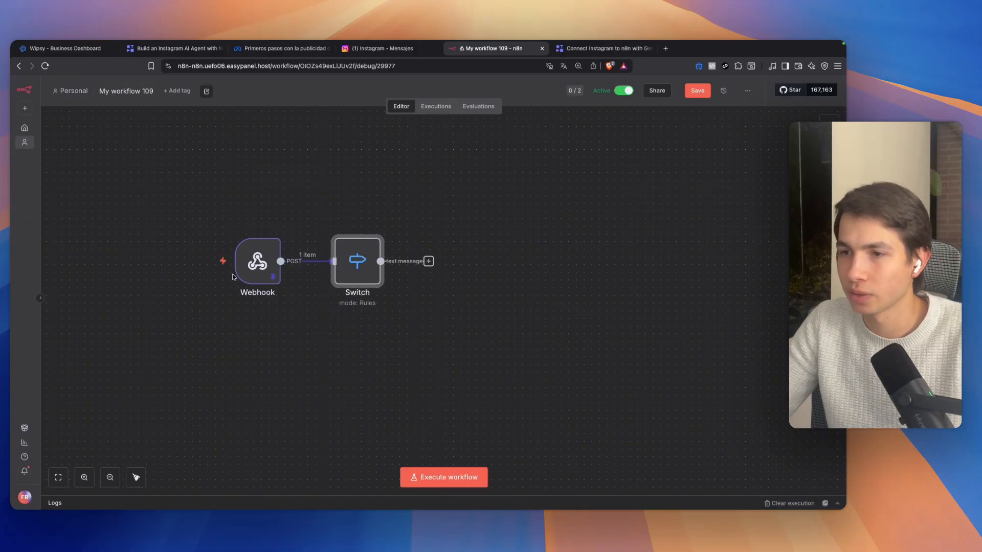
# Execute the workflow from the Webhook trigger and place the Switch node farther along, level with the Webhook node.
pyautogui.click(214, 263)
pyautogui.moveTo(371, 261); pyautogui.dragTo(546, 268)
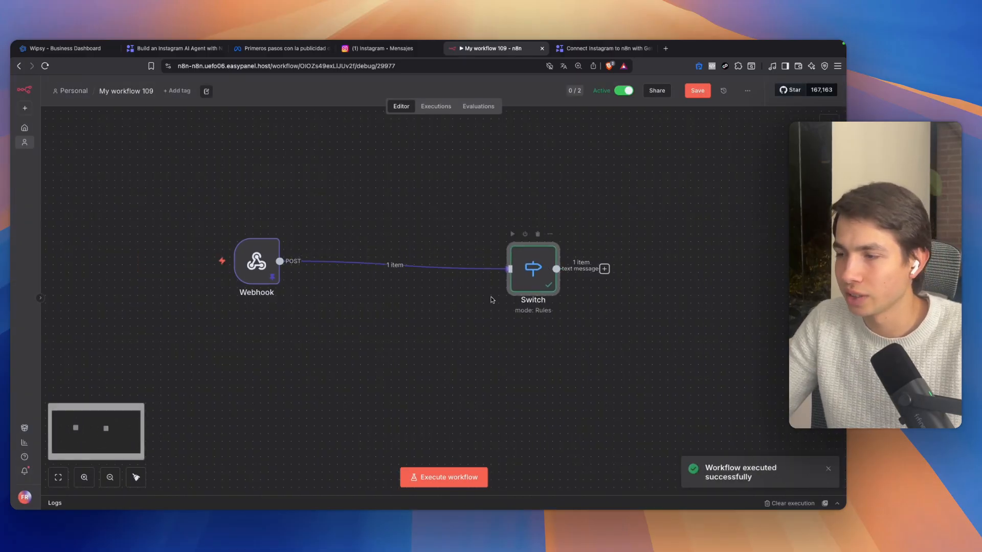
pyautogui.hscroll(4, 443, 285)
pyautogui.moveTo(346, 266); pyautogui.dragTo(434, 271)
# Review the Switch node's rule and its output data, and return to the canvas.
pyautogui.click(253, 261)
pyautogui.doubleClick(252, 261)
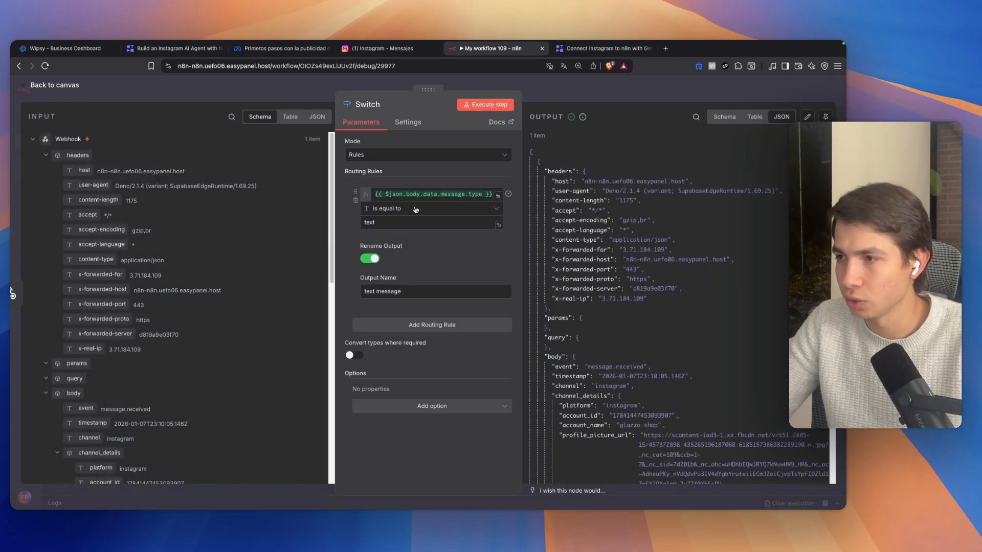
pyautogui.click(710, 87)
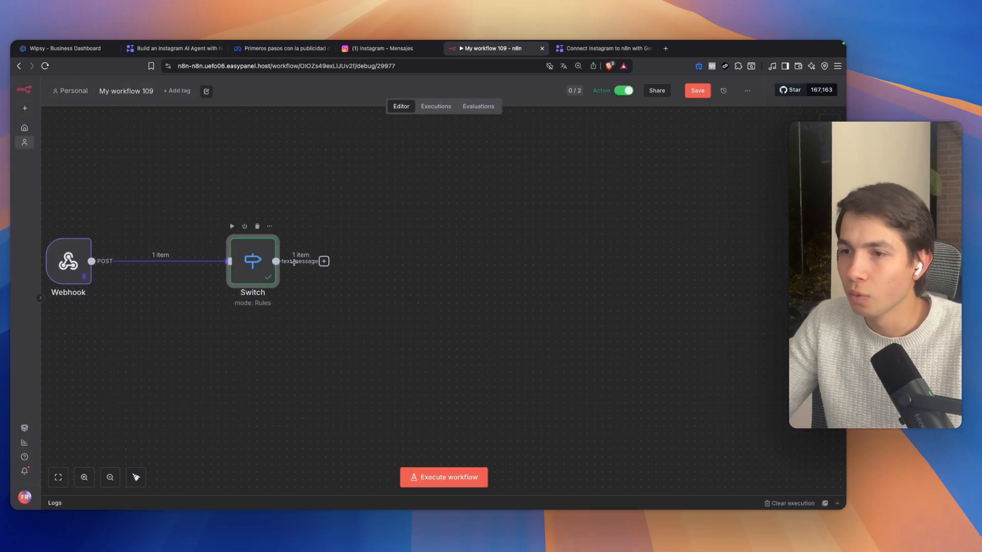
pyautogui.doubleClick(264, 263)
pyautogui.click(641, 93)
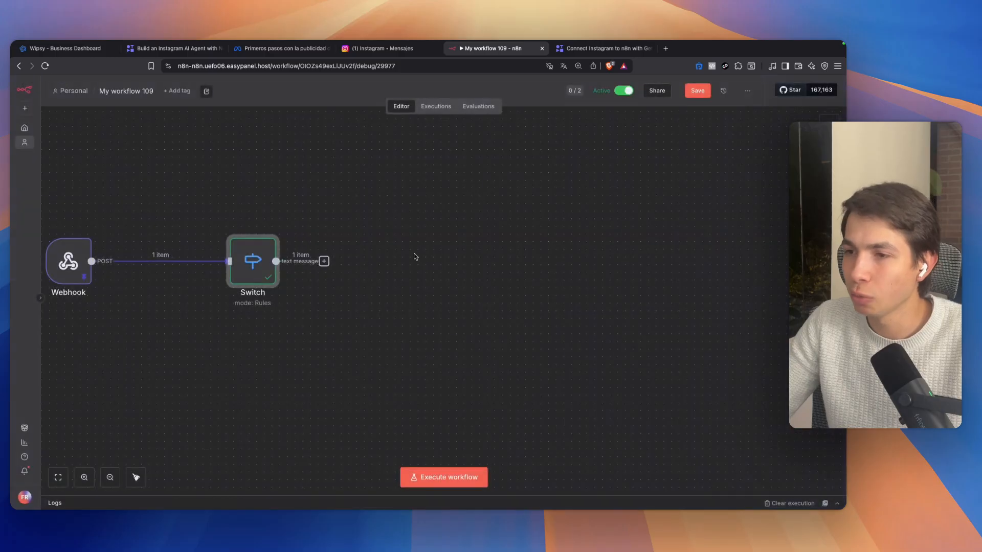
# Add an Edit Fields (Set) node to the Switch's "text message" output and place it farther along the canvas.
pyautogui.click(323, 262)
pyautogui.write('edi')
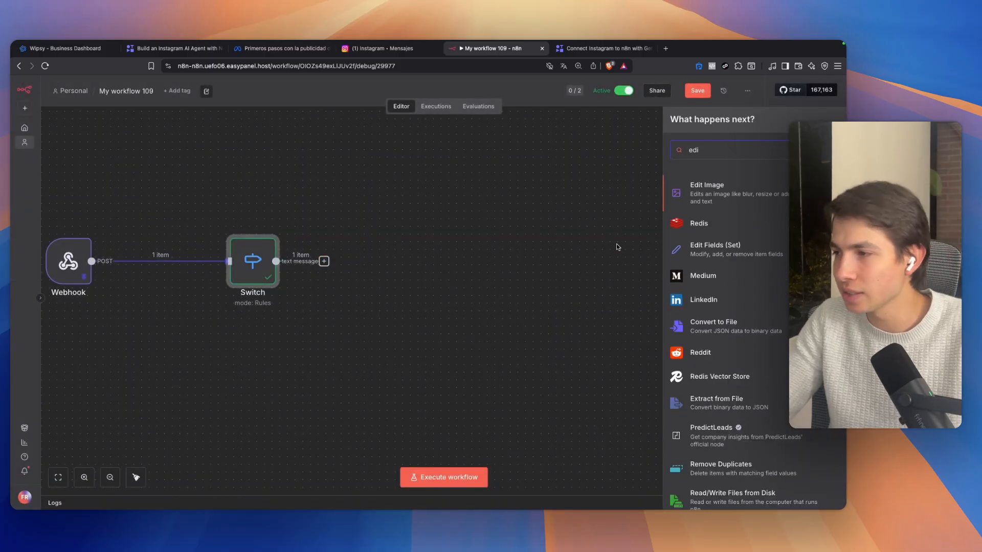
pyautogui.click(715, 248)
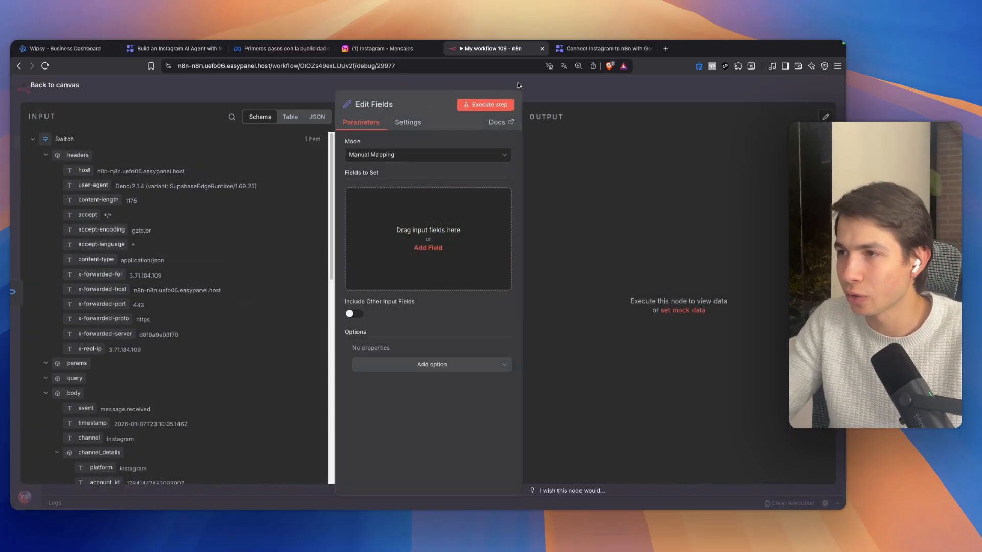
pyautogui.click(555, 87)
pyautogui.moveTo(347, 262); pyautogui.dragTo(463, 264)
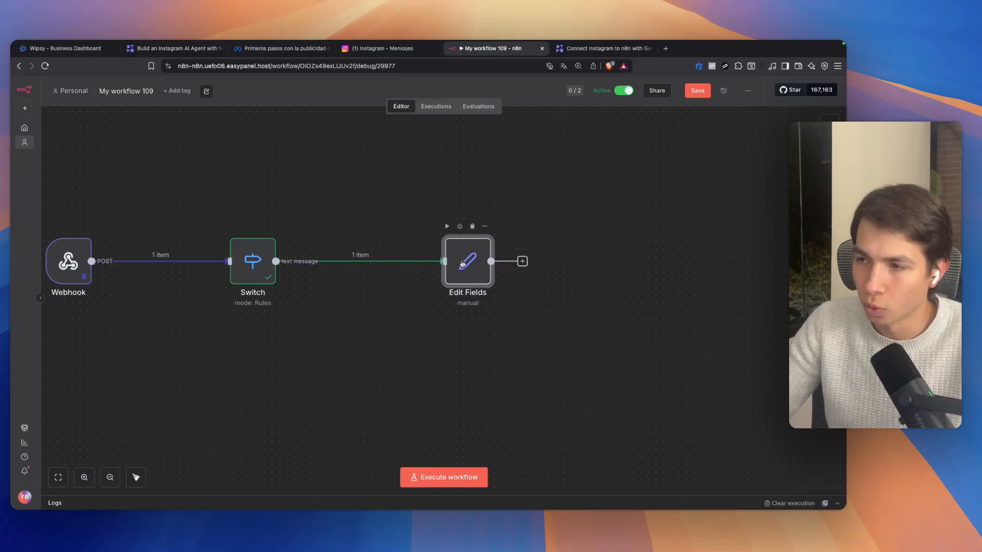
# Add a string field named "message" in Edit Fields, mapped to body.data.message.content, and close the node's settings.
pyautogui.doubleClick(462, 264)
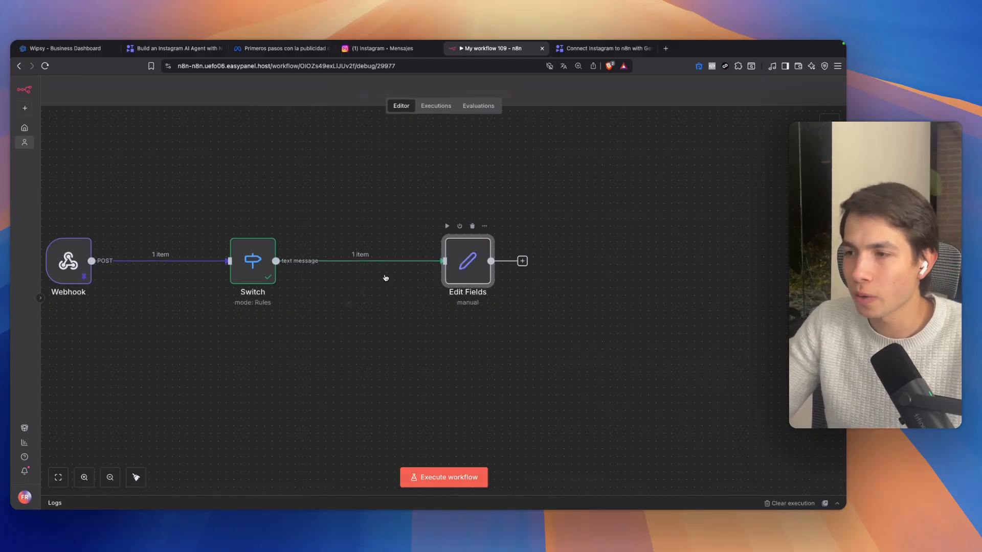
pyautogui.click(366, 225)
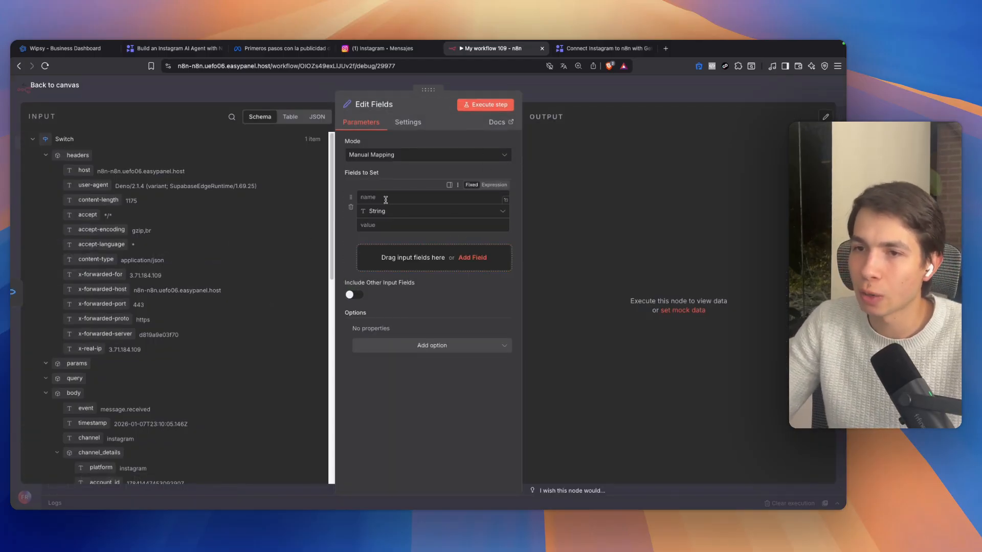
pyautogui.scroll(-10, 134, 332)
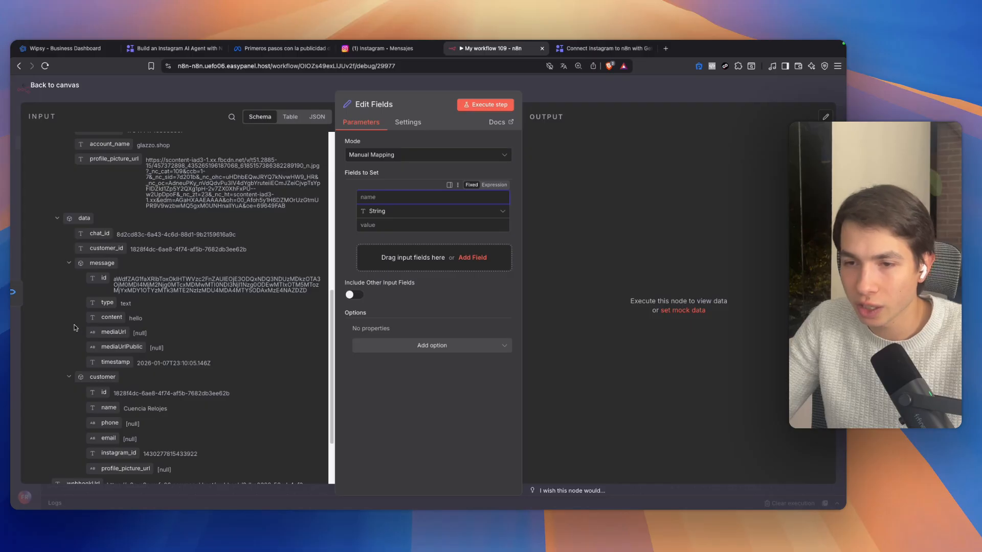
pyautogui.moveTo(145, 318); pyautogui.dragTo(130, 318)
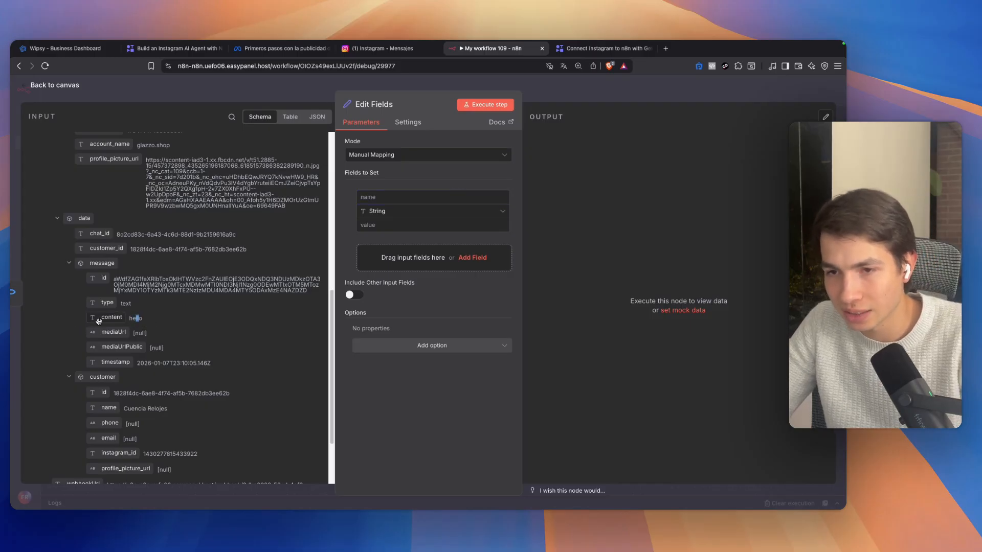
pyautogui.click(62, 320)
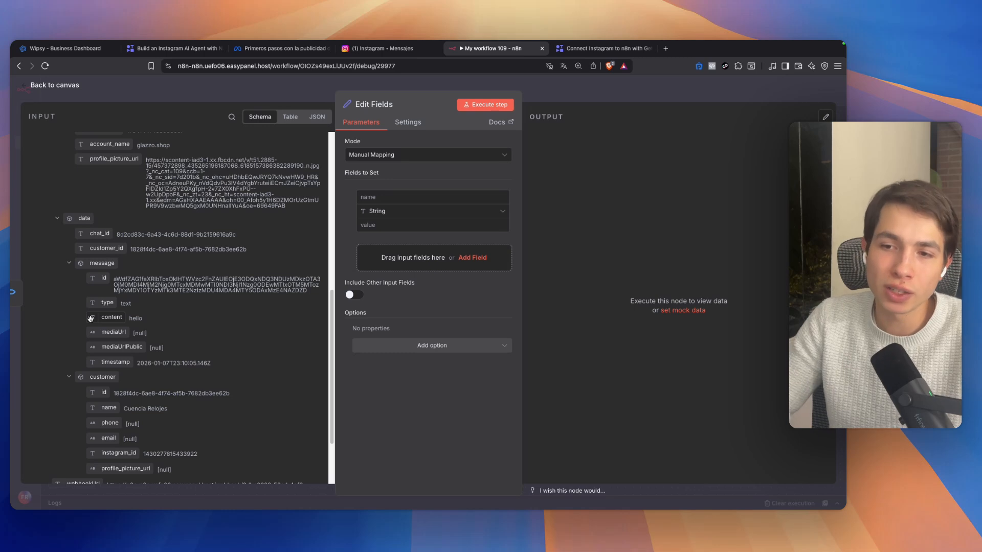
pyautogui.moveTo(91, 318); pyautogui.dragTo(375, 223)
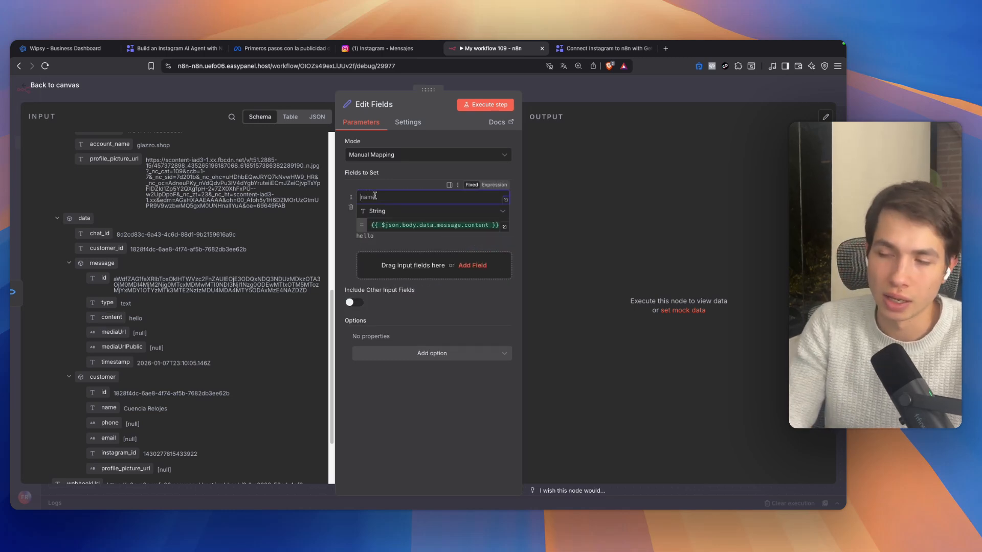
pyautogui.write('message')
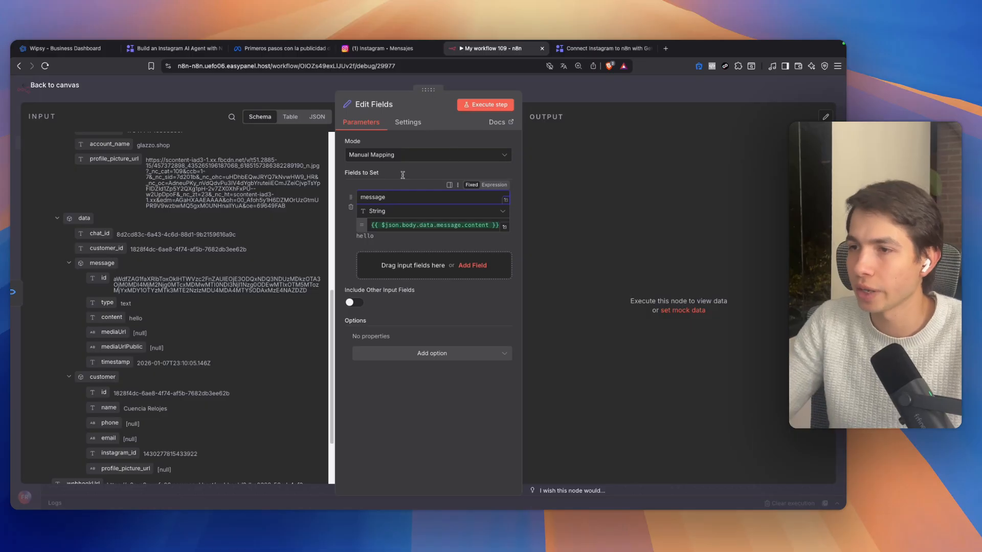
pyautogui.click(563, 92)
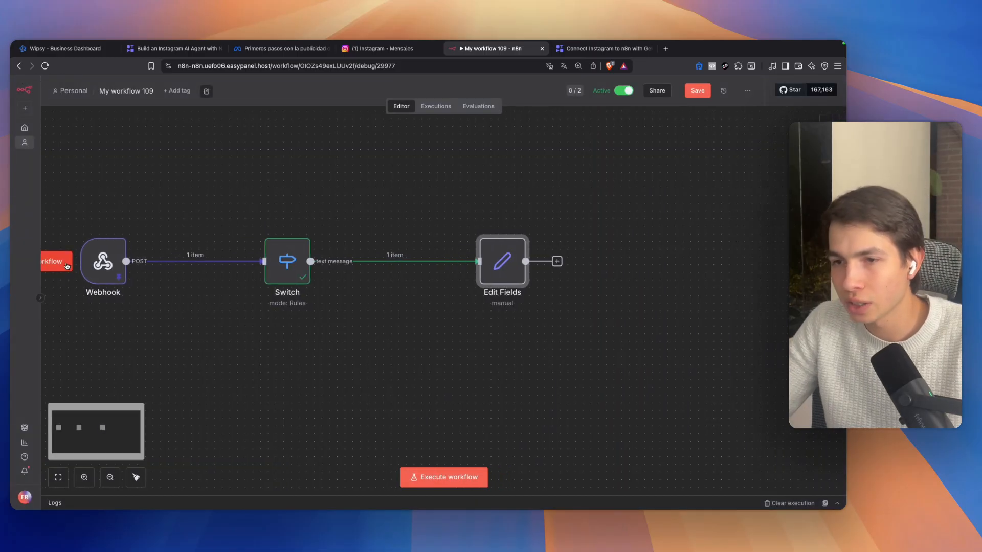
# Execute the workflow again and check the output of the Edit Fields node.
pyautogui.click(66, 266)
pyautogui.hscroll(3, 311, 286)
pyautogui.doubleClick(373, 263)
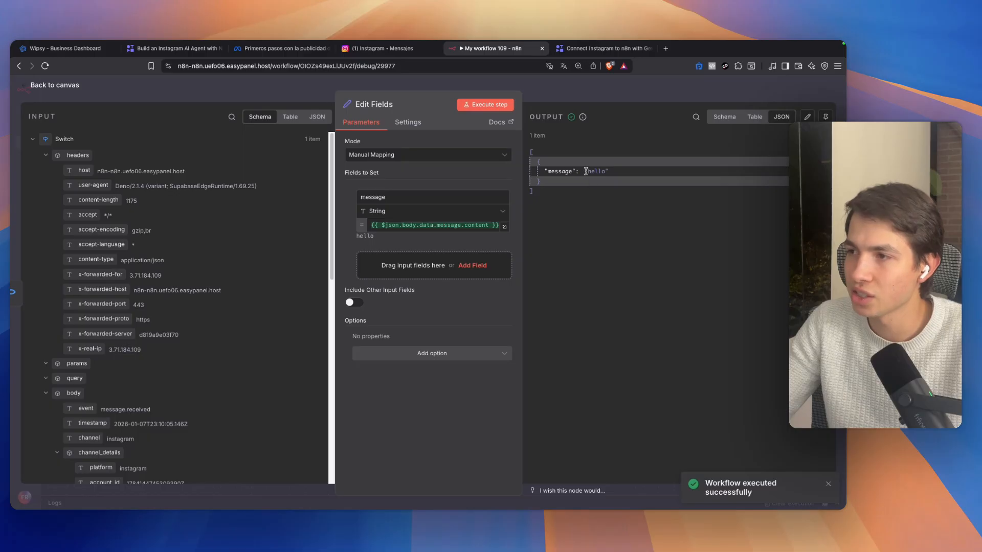
pyautogui.click(566, 91)
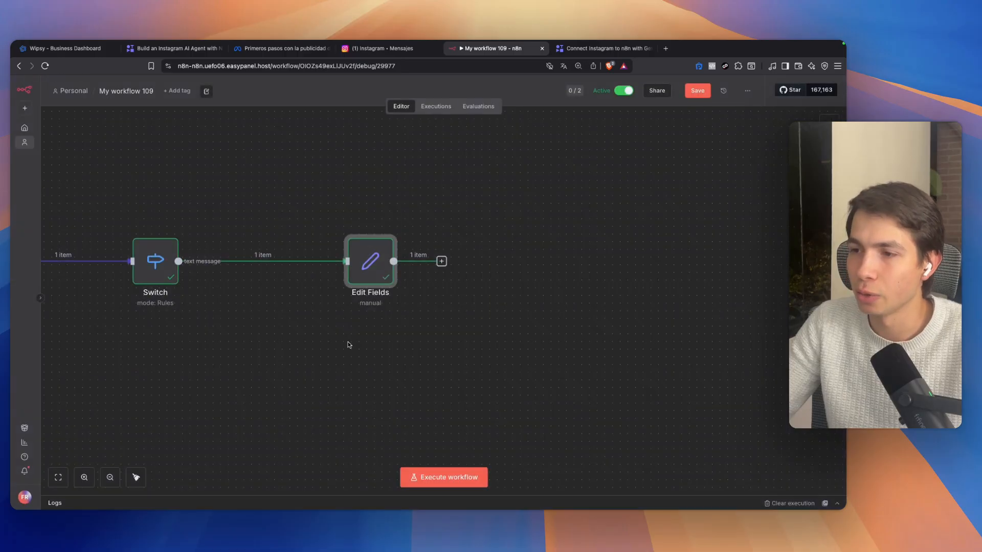
# Add an AI Agent node after Edit Fields and attach an OpenAI Chat Model to it.
pyautogui.click(441, 261)
pyautogui.write('ai a')
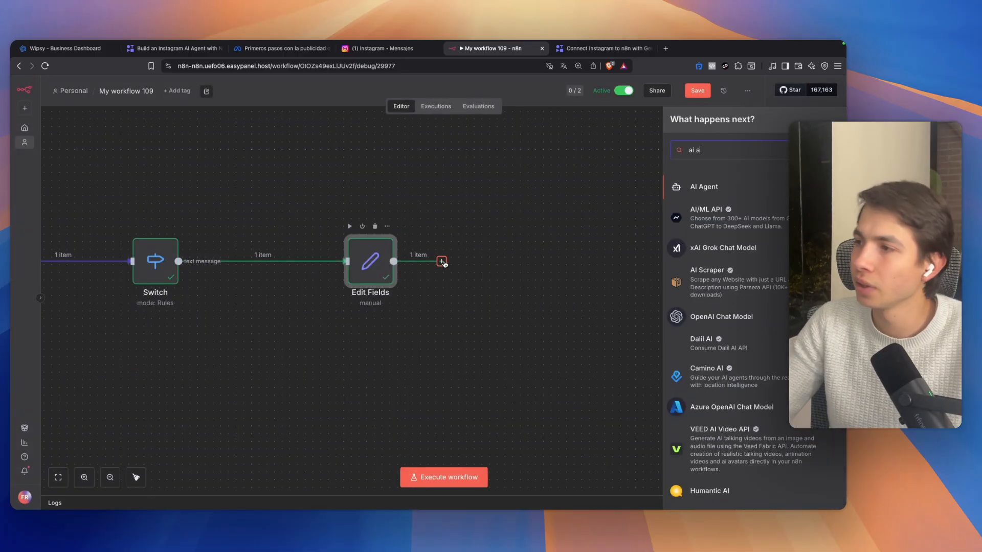
pyautogui.press('Return')
pyautogui.click(520, 316)
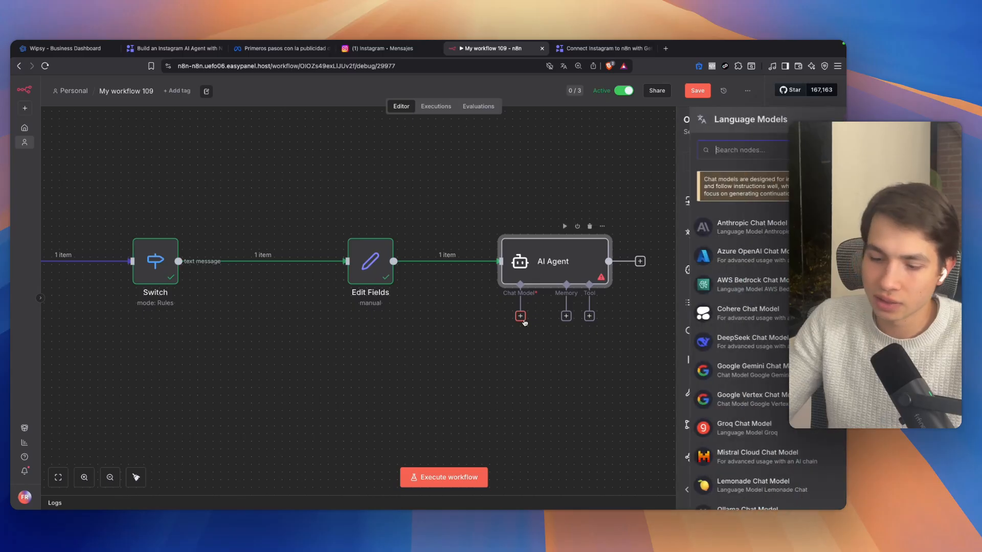
pyautogui.write('op')
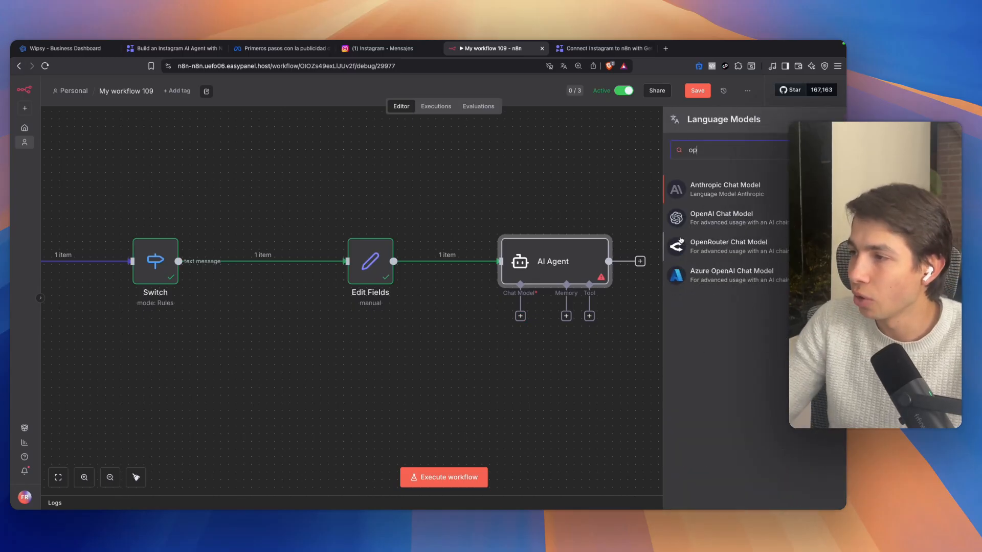
pyautogui.click(716, 217)
# Set the OpenAI Chat Model to gpt-5-2025-08-07 and place its node closer to the AI Agent.
pyautogui.click(424, 183)
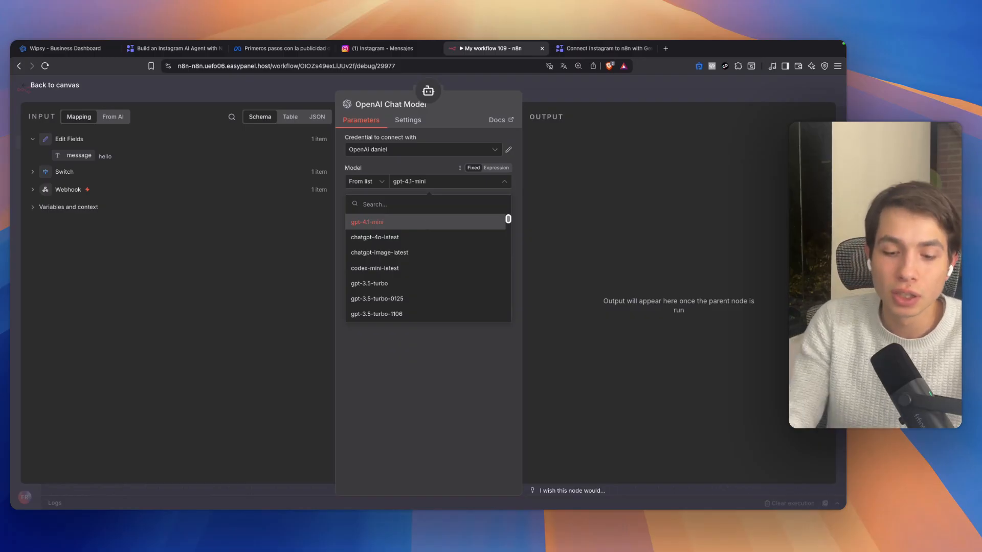
pyautogui.write('gpt-5')
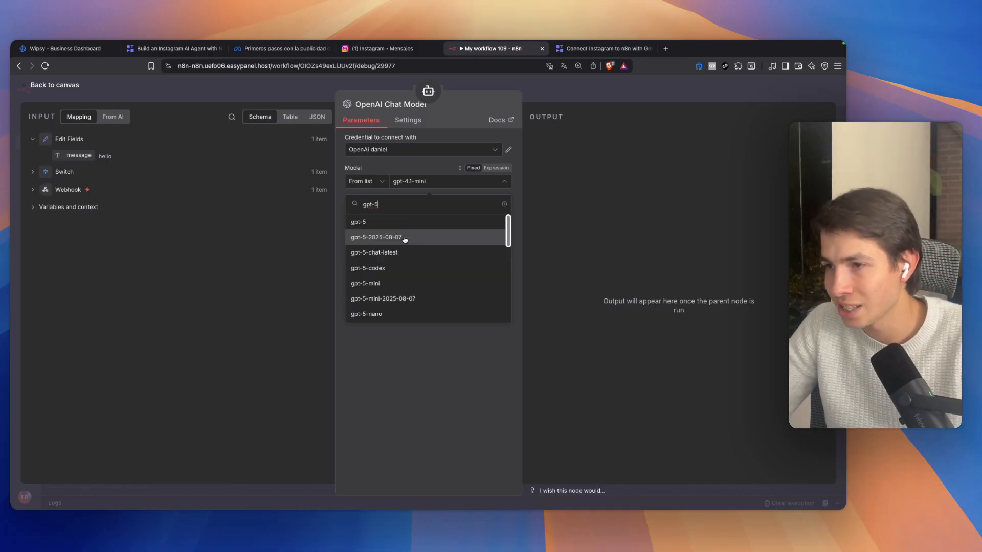
pyautogui.click(404, 240)
pyautogui.press('Escape')
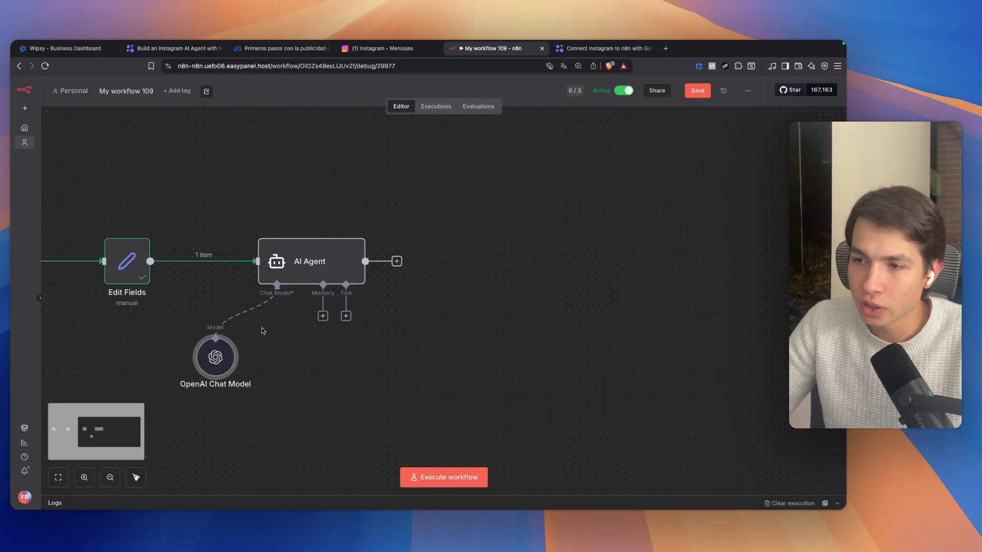
pyautogui.moveTo(207, 345); pyautogui.dragTo(230, 322)
# Attach Simple Memory to the AI Agent with a self-defined session key mapped to the Webhook's body.data.customer.id.
pyautogui.click(322, 316)
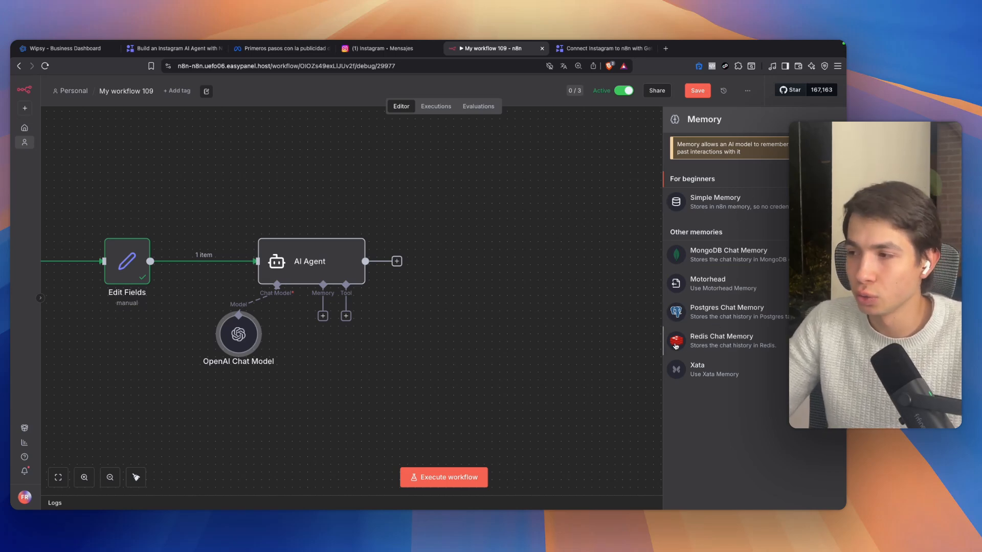
pyautogui.click(698, 204)
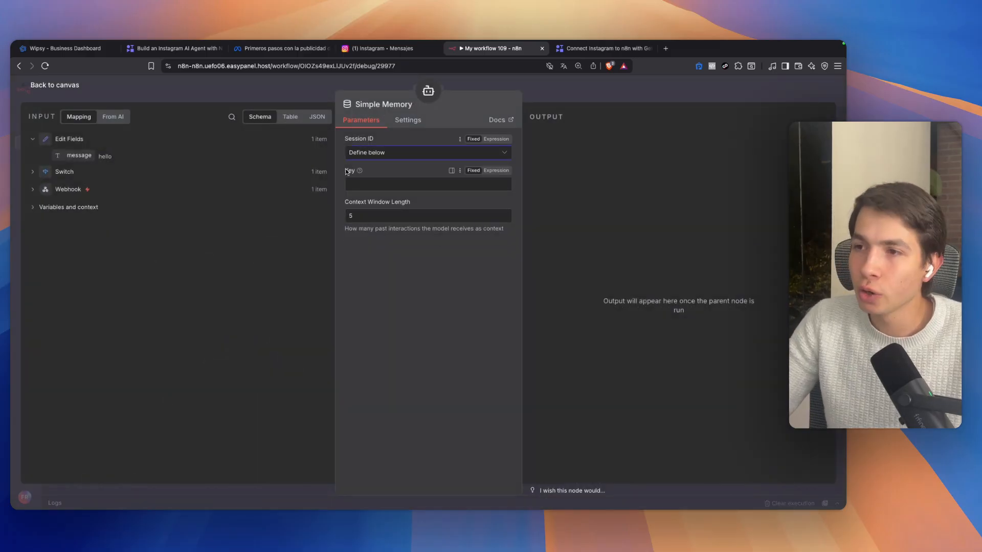
pyautogui.click(390, 183)
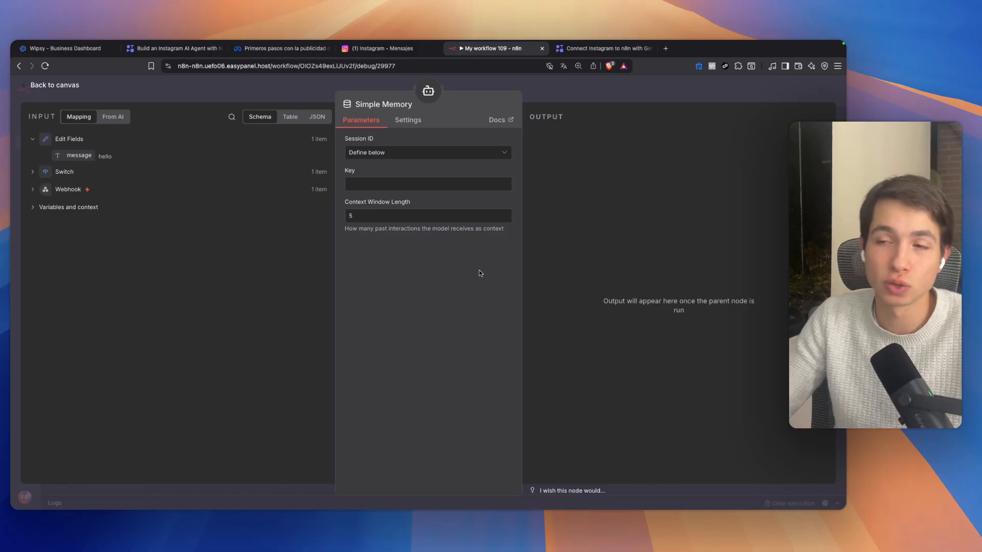
pyautogui.click(397, 185)
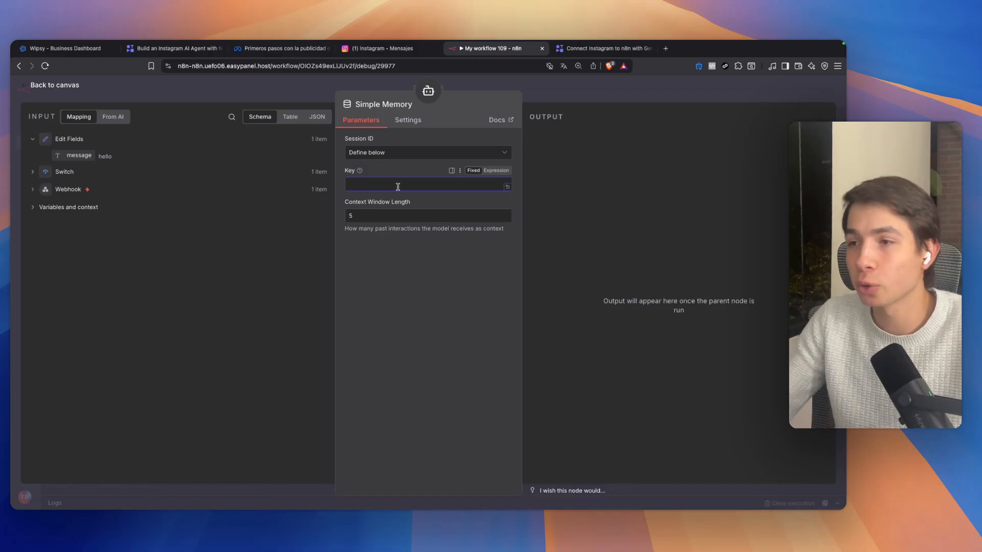
pyautogui.click(50, 190)
pyautogui.scroll(-10, 66, 307)
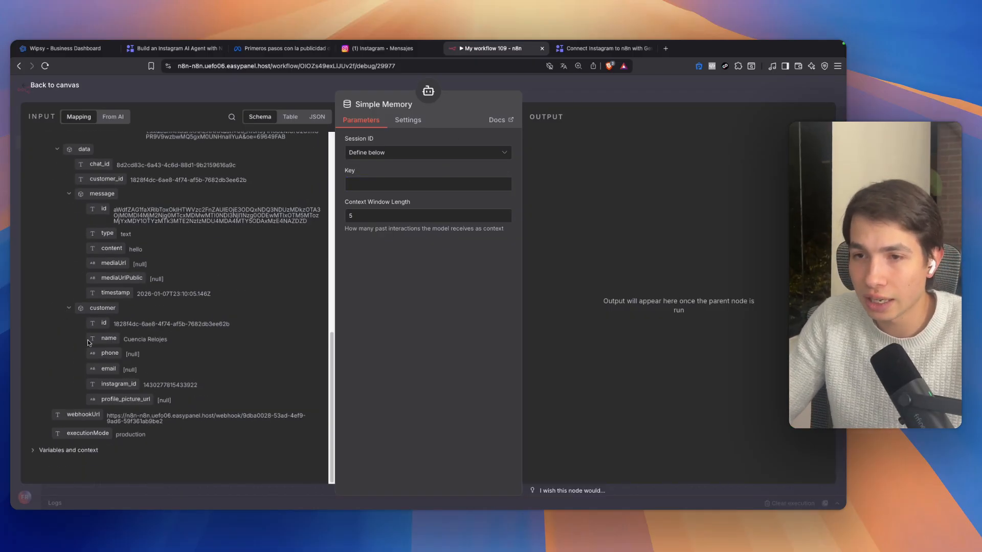
pyautogui.scroll(-2, 82, 353)
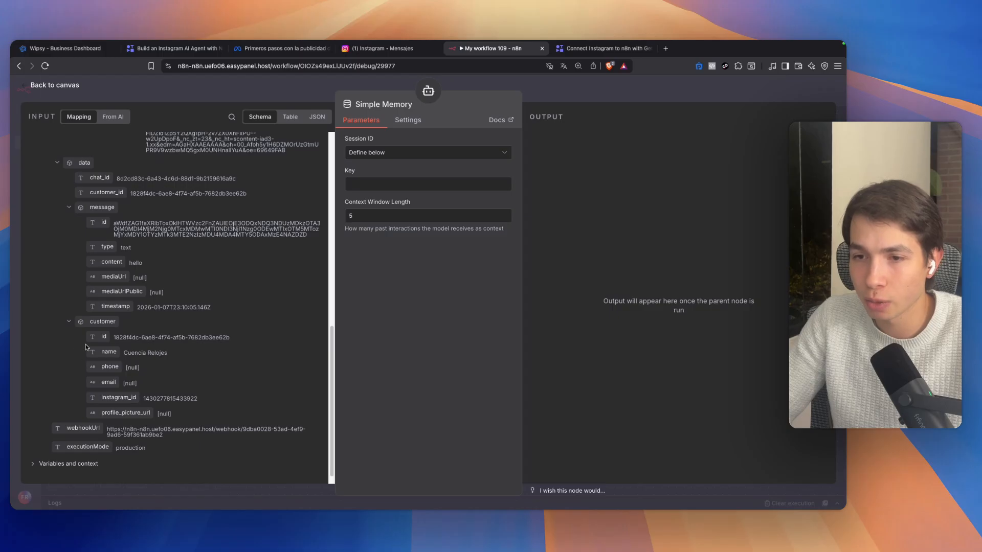
pyautogui.moveTo(89, 334); pyautogui.dragTo(365, 184)
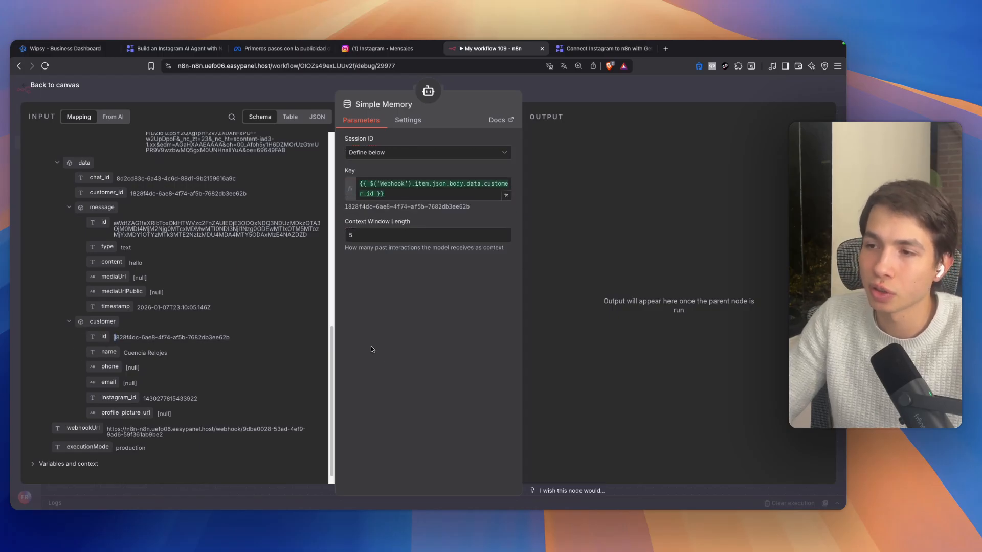
# Set Simple Memory's context window length to 10 and try to save the workflow.
pyautogui.doubleClick(350, 235)
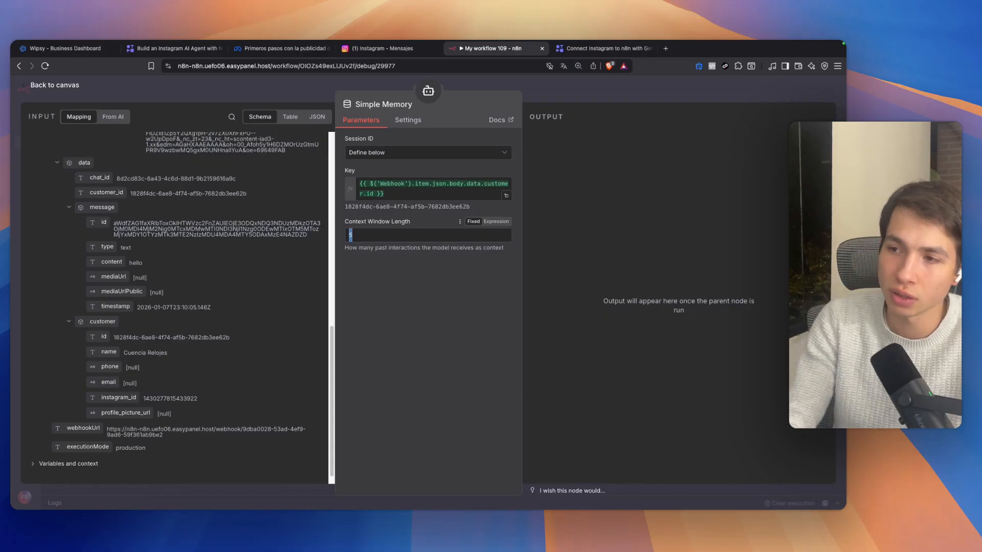
pyautogui.write('10')
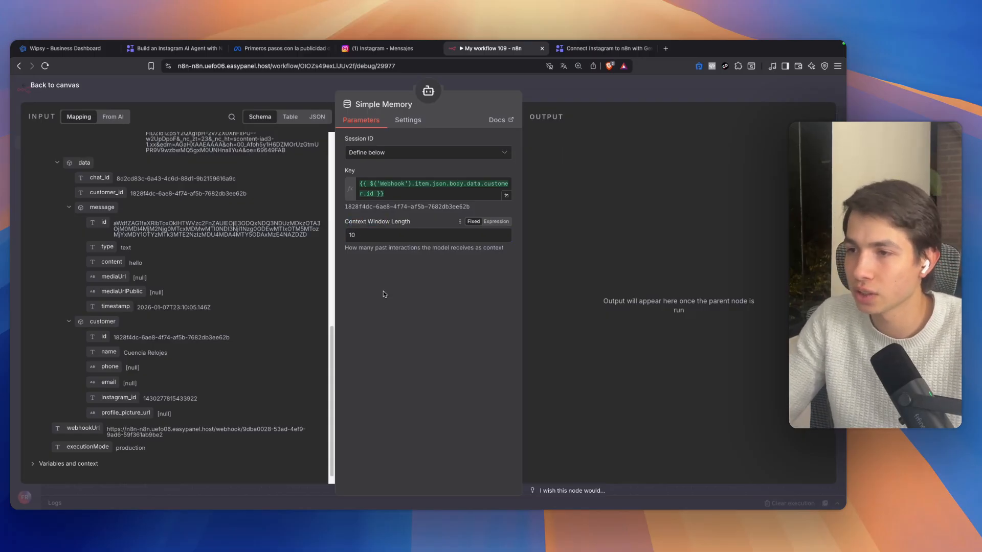
pyautogui.press('Escape')
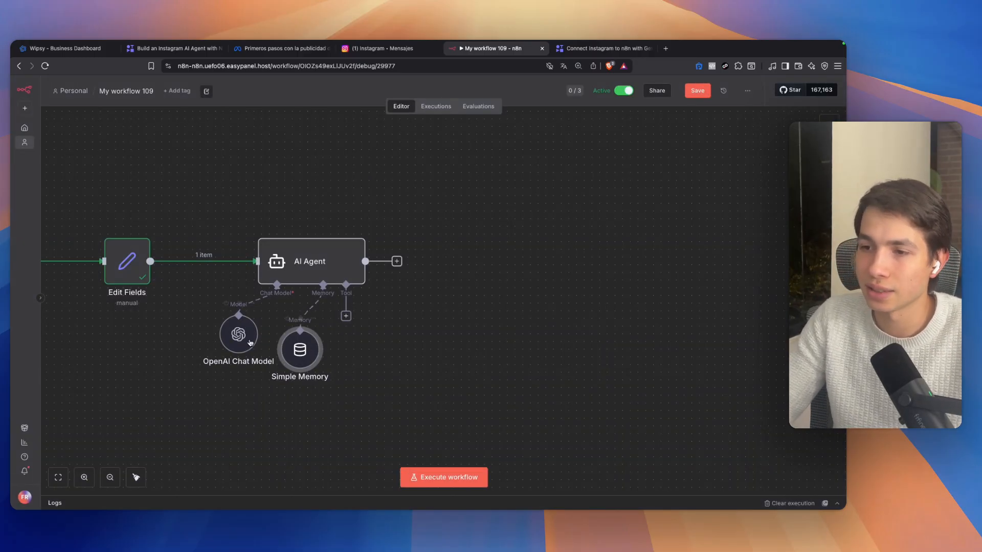
pyautogui.hotkey('ctrl', 's')
# Set the AI Agent's prompt source to "Define below" and enter "Your a ai agent for a watch store, your job is to help clients.".
pyautogui.doubleClick(312, 260)
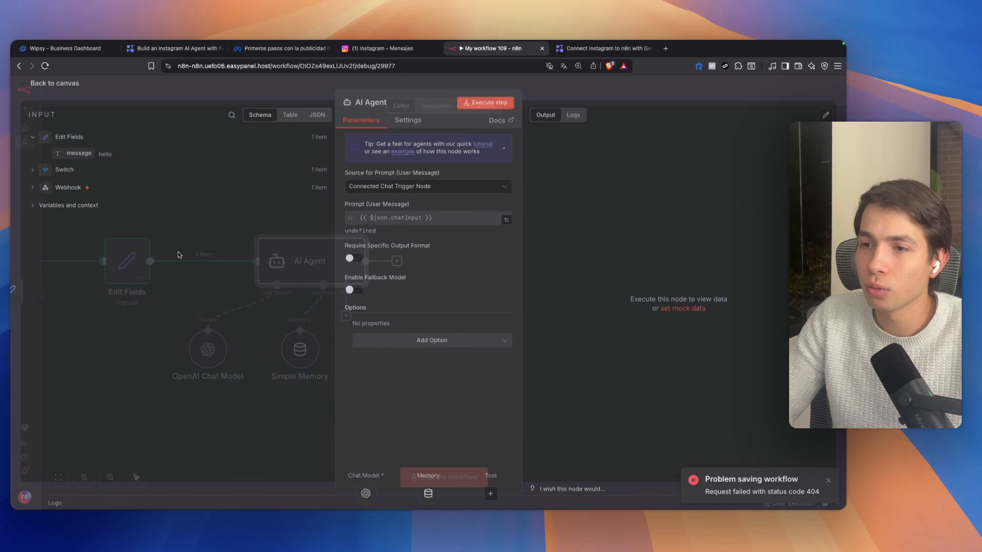
pyautogui.click(449, 198)
pyautogui.click(453, 280)
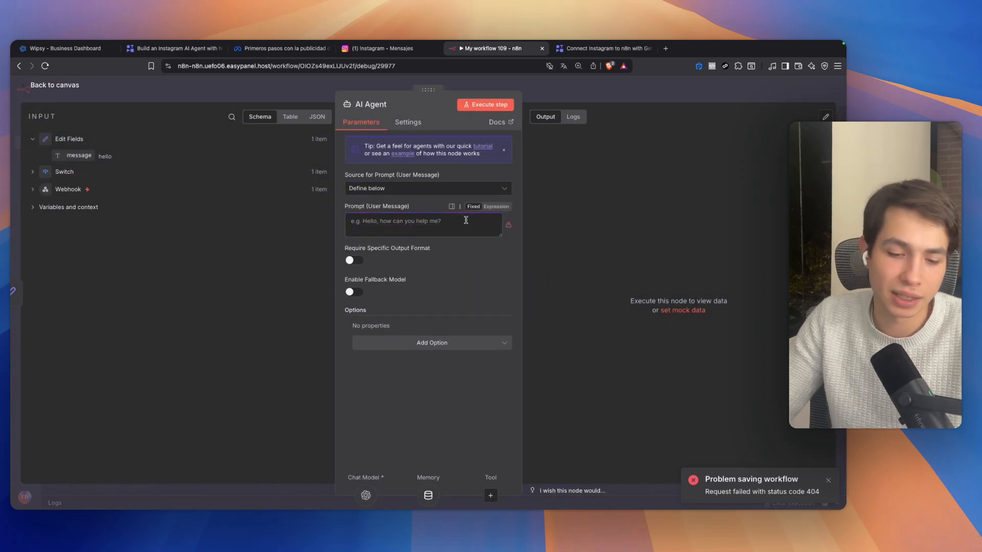
pyautogui.click(466, 220)
pyautogui.write('Your')
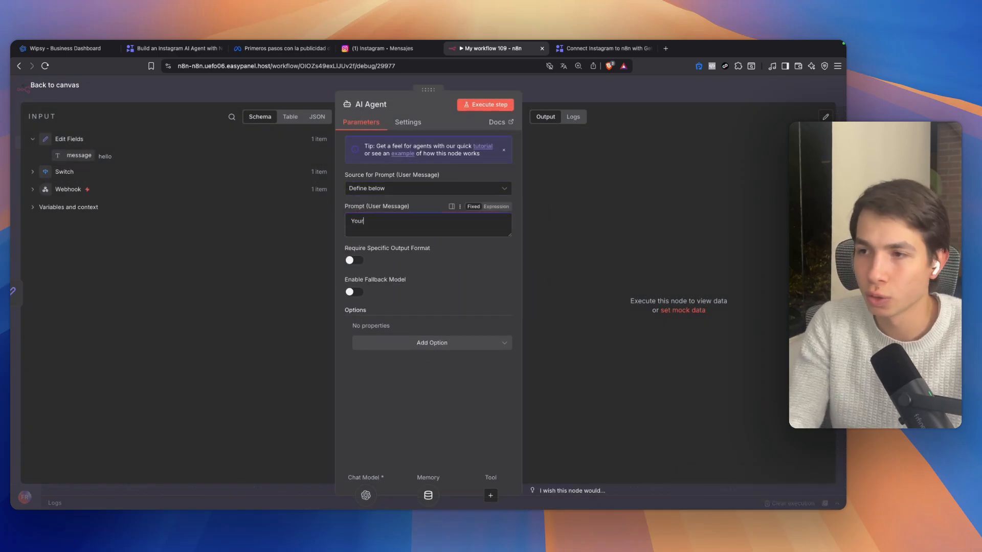
pyautogui.write(' a')
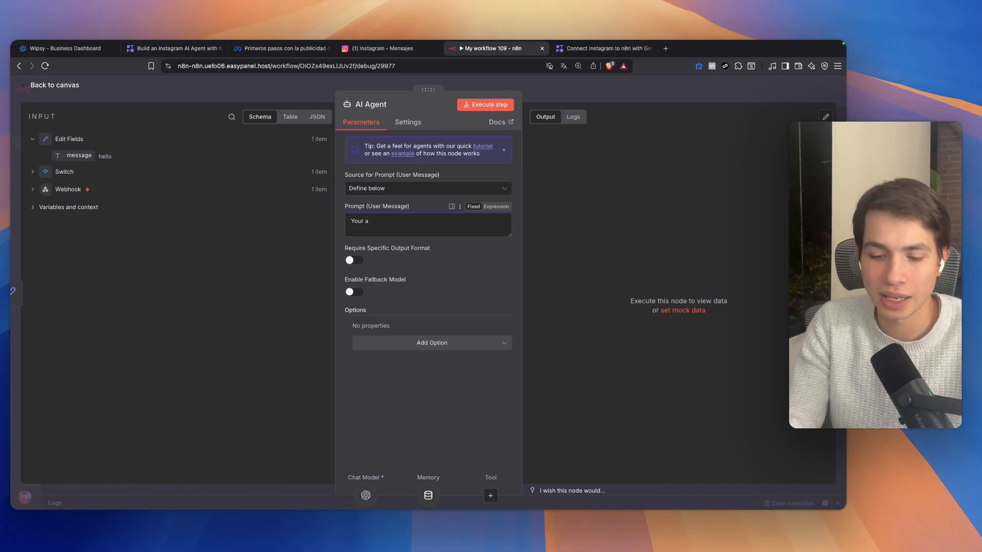
pyautogui.write('i agent for a watch store, your job is to help clients.')
# Insert an "input:" line mapped to the Edit Fields message above the prompt text, and execute the AI Agent node.
pyautogui.moveTo(351, 221); pyautogui.dragTo(401, 222)
pyautogui.click(380, 222)
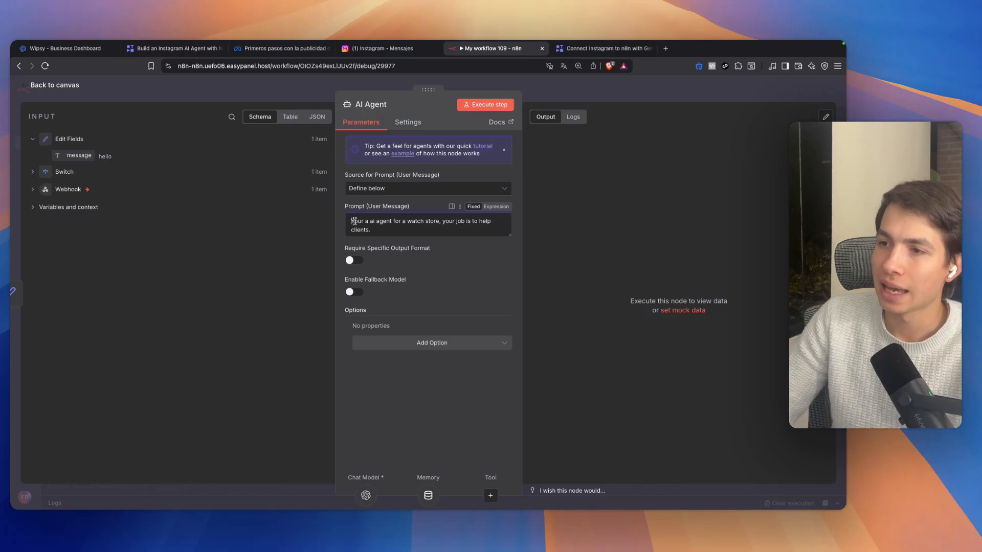
pyautogui.press('Return')
pyautogui.press('Return')
pyautogui.click(362, 221)
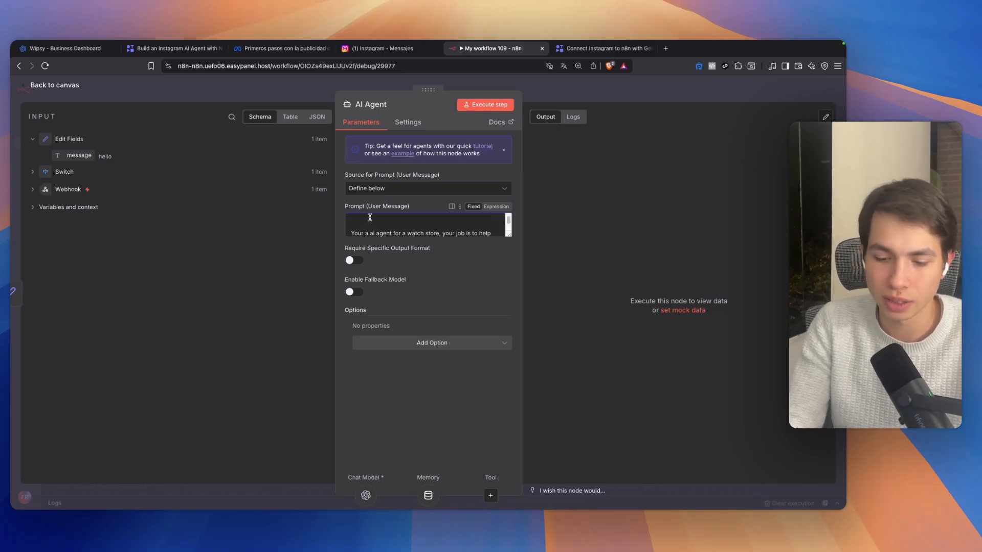
pyautogui.write('input:')
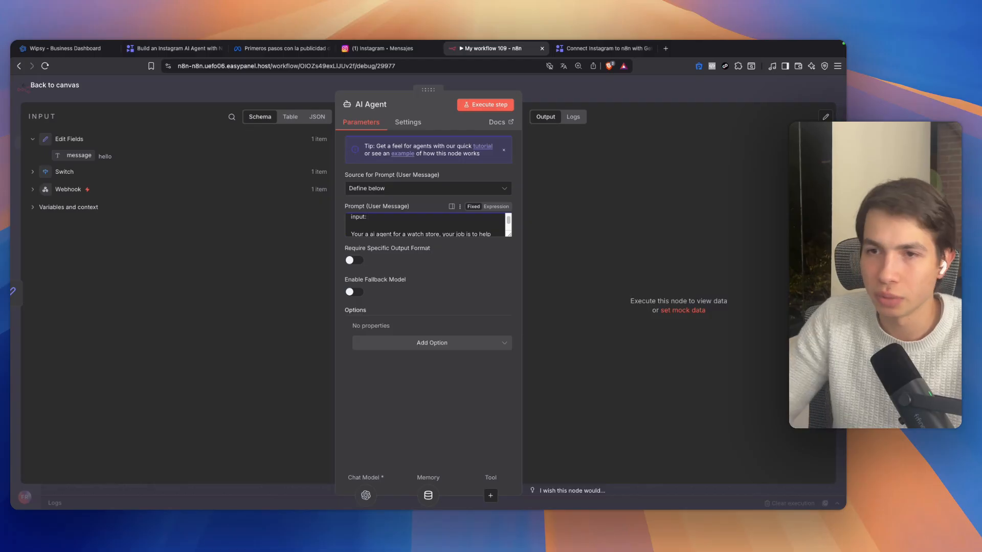
pyautogui.moveTo(73, 155); pyautogui.dragTo(388, 220)
pyautogui.moveTo(388, 220); pyautogui.dragTo(388, 220)
pyautogui.click(485, 105)
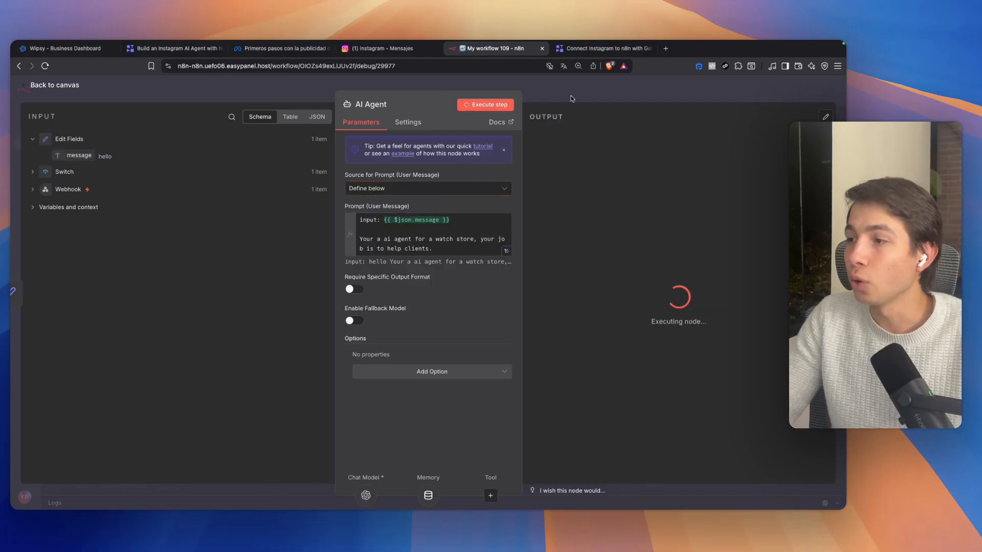
pyautogui.click(572, 97)
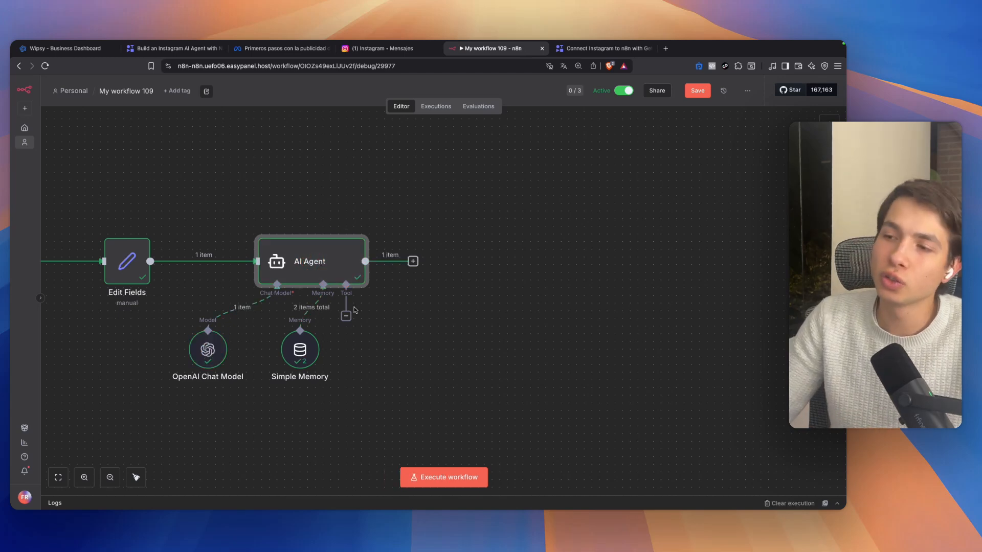
# Add the line "dont output messages longer then 1000 characters." to the end of the AI Agent's prompt.
pyautogui.doubleClick(292, 249)
pyautogui.click(503, 255)
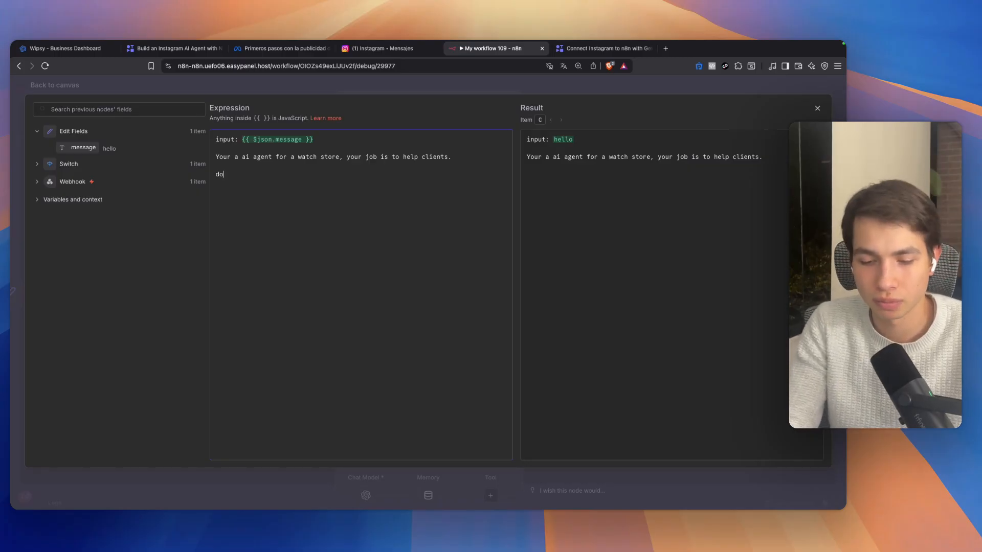
pyautogui.write('dont output messages longer then 100 characters.')
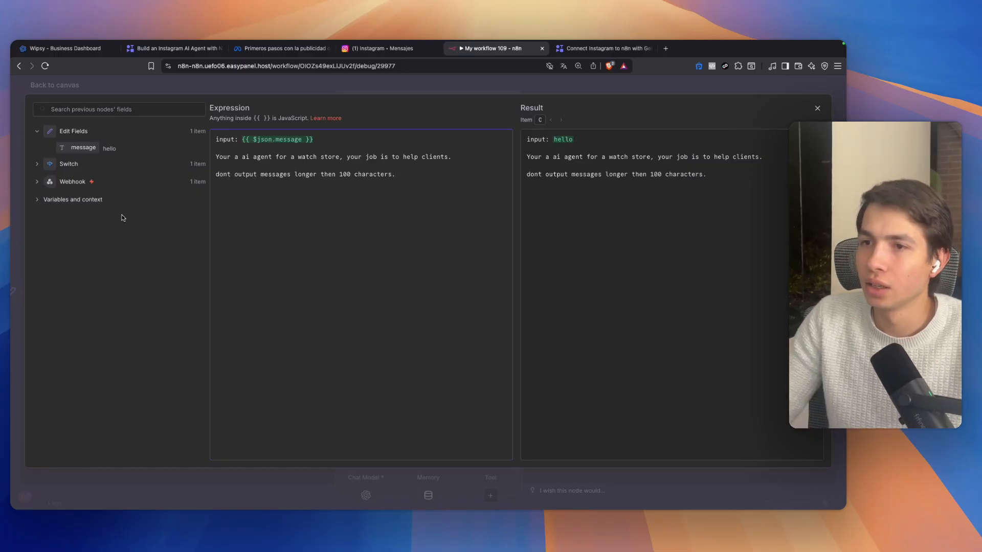
pyautogui.moveTo(223, 175); pyautogui.dragTo(371, 176)
pyautogui.click(374, 193)
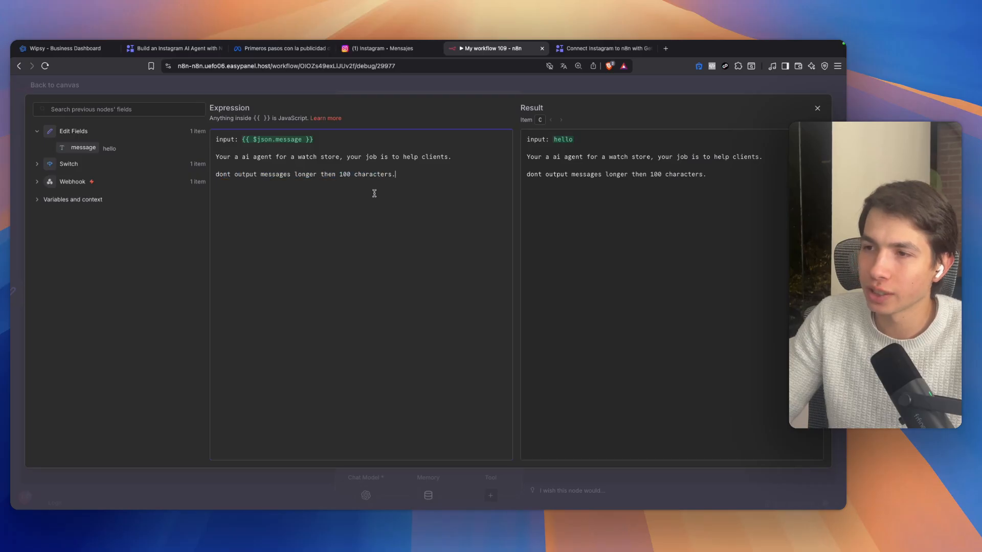
pyautogui.write('0')
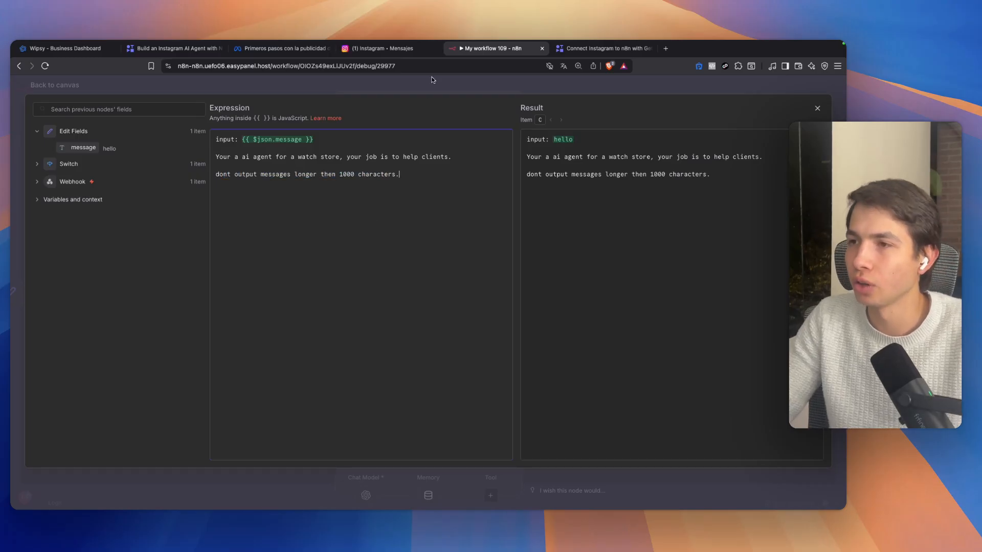
pyautogui.click(433, 79)
# Execute the AI Agent node again with the extended prompt and return to the canvas.
pyautogui.click(503, 106)
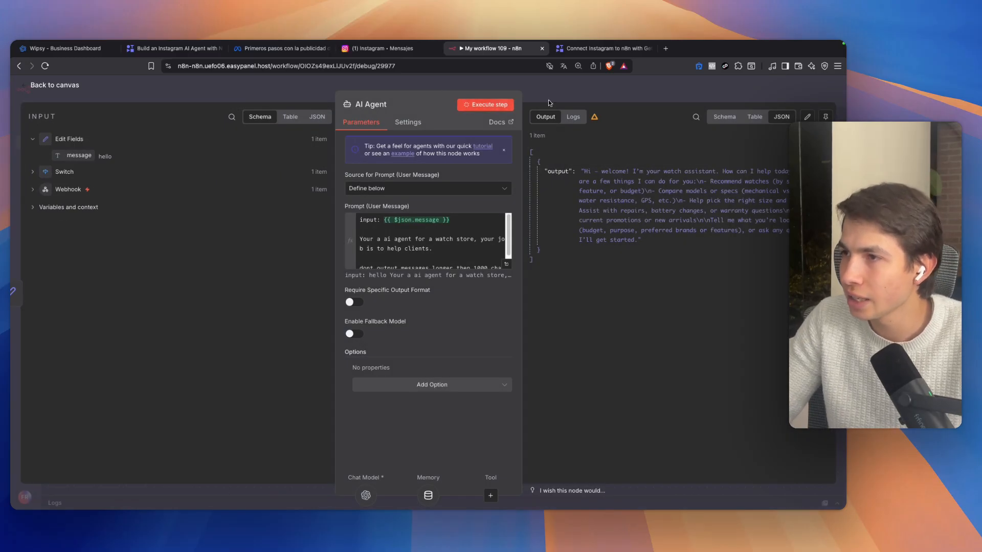
pyautogui.click(548, 100)
pyautogui.hscroll(-10, 272, 273)
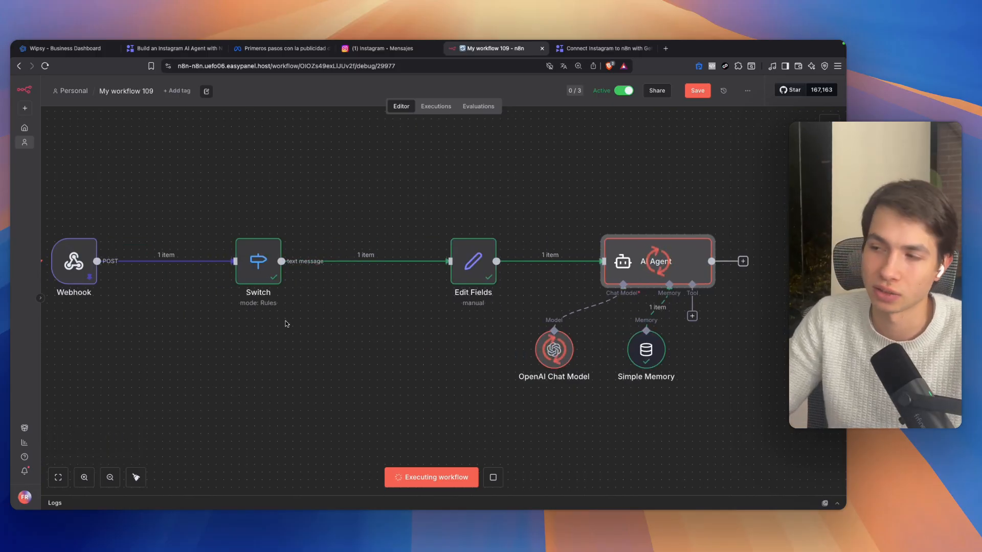
pyautogui.hscroll(4, 460, 286)
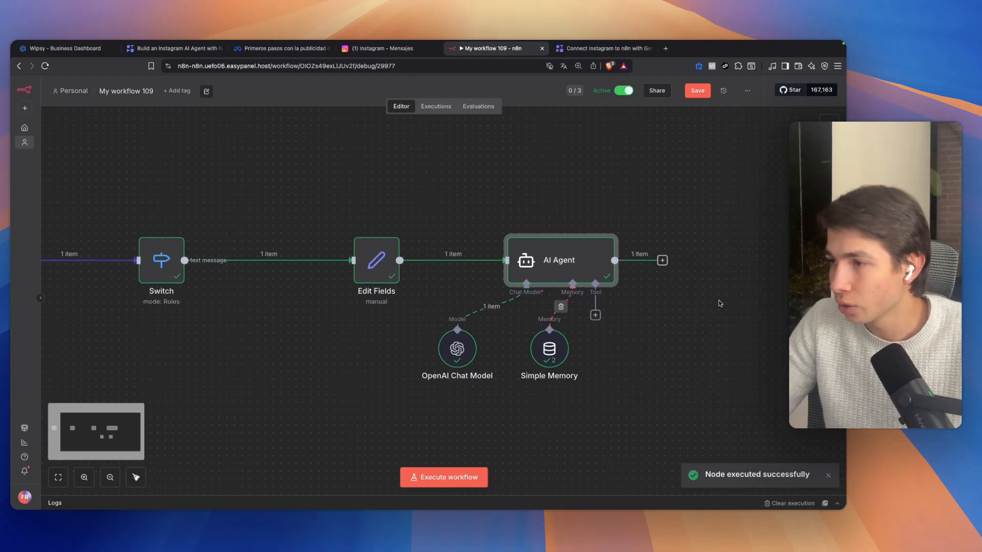
# Add an HTTP Request node after the AI Agent and close its settings.
pyautogui.click(659, 261)
pyautogui.write('hh')
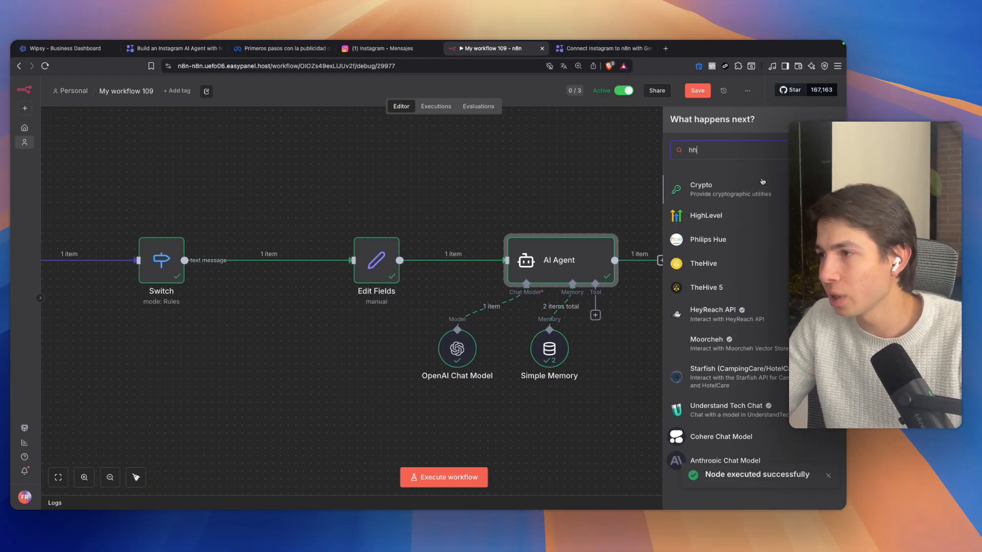
pyautogui.write('ttp')
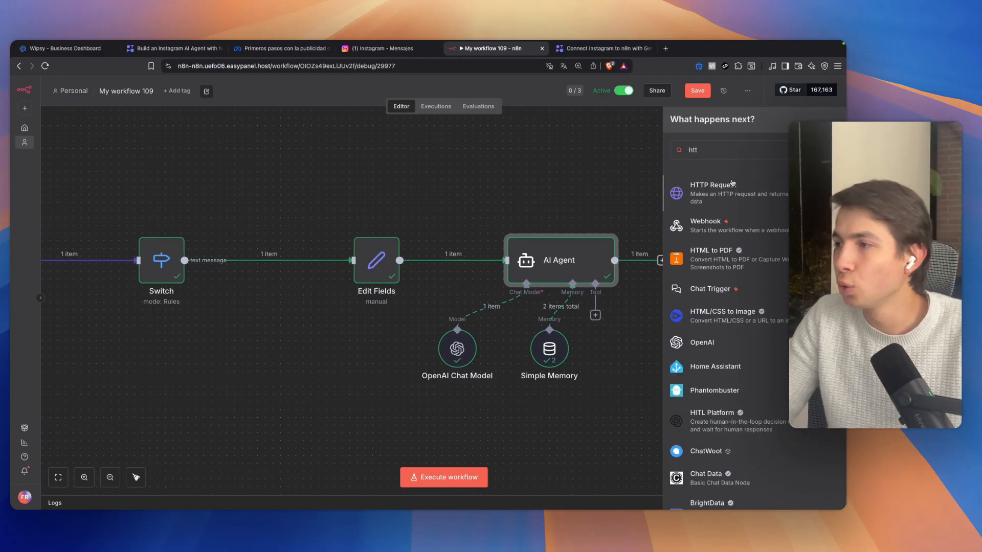
pyautogui.press('Return')
pyautogui.press('Escape')
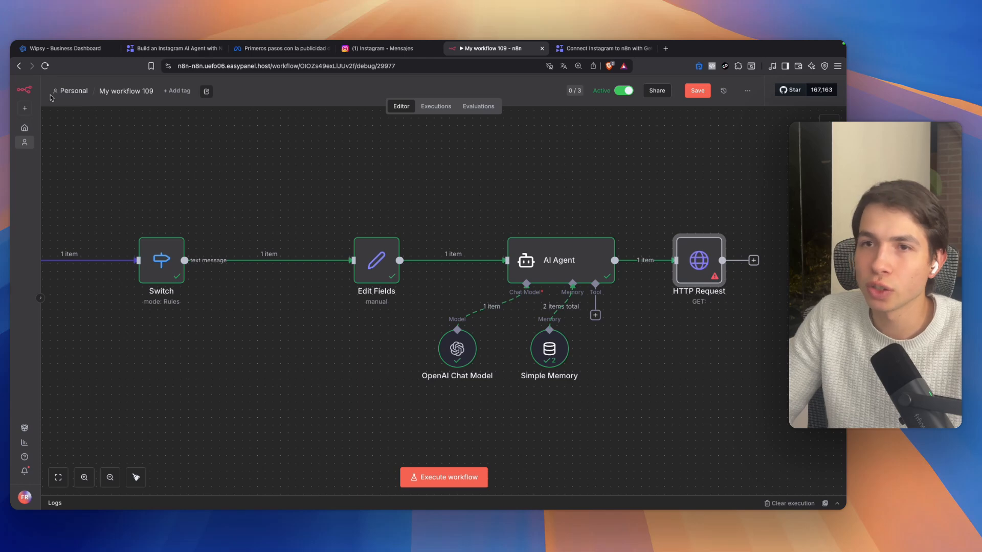
# Open Wipsy's full API documentation at the Send a message request and review its example request body.
pyautogui.click(65, 48)
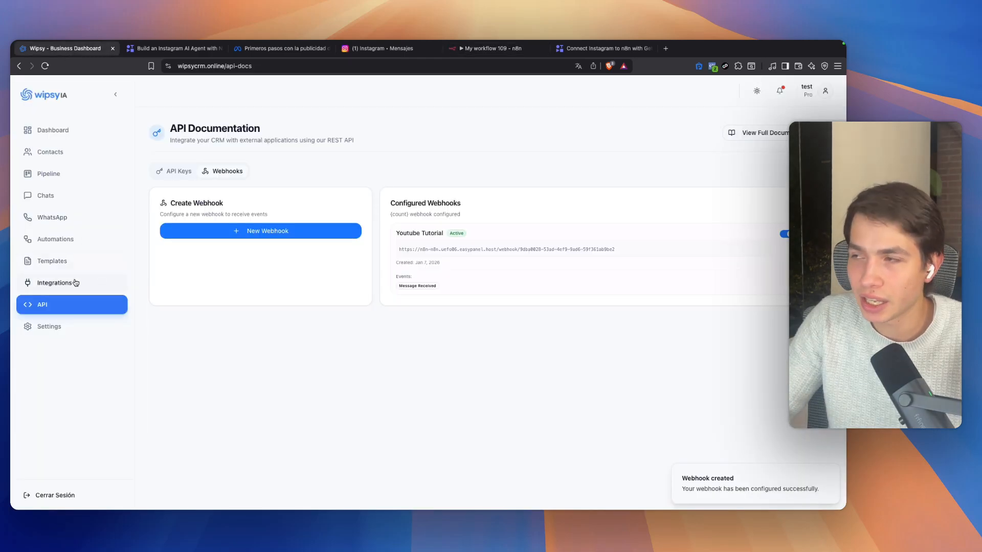
pyautogui.click(765, 134)
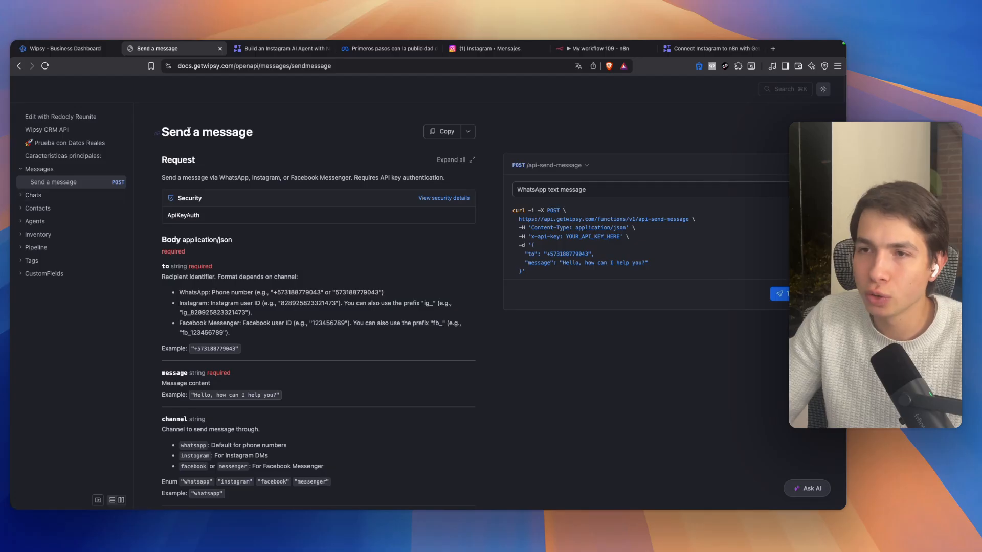
pyautogui.moveTo(162, 134); pyautogui.dragTo(296, 125)
pyautogui.click(293, 128)
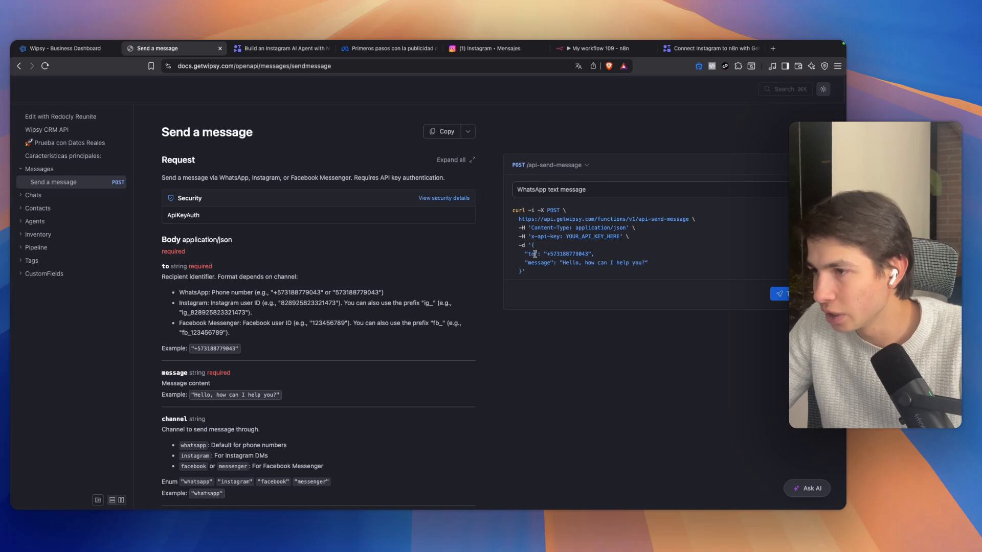
pyautogui.moveTo(535, 254); pyautogui.dragTo(618, 262)
pyautogui.click(556, 305)
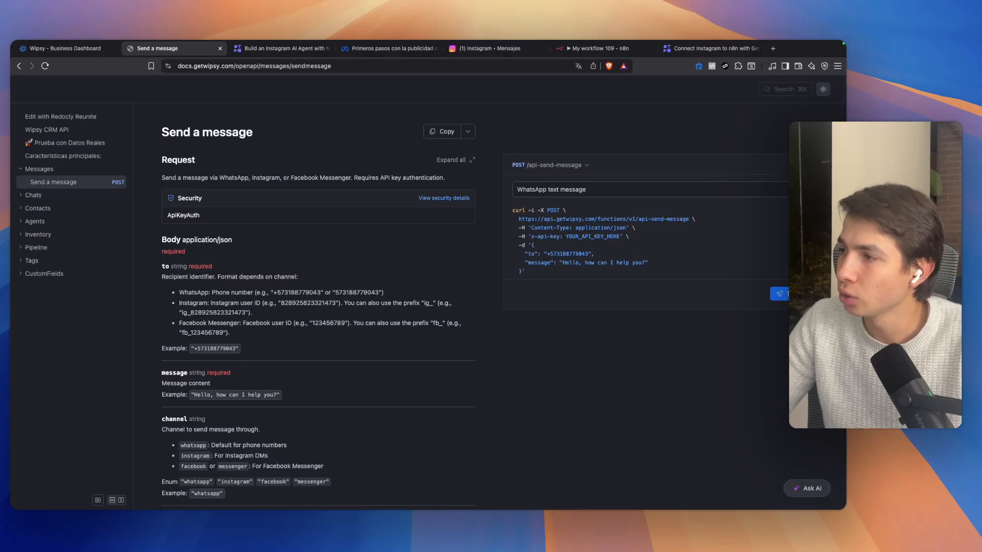
# Import the WhatsApp text message cURL example from the Send a message documentation into the HTTP Request node.
pyautogui.click(577, 49)
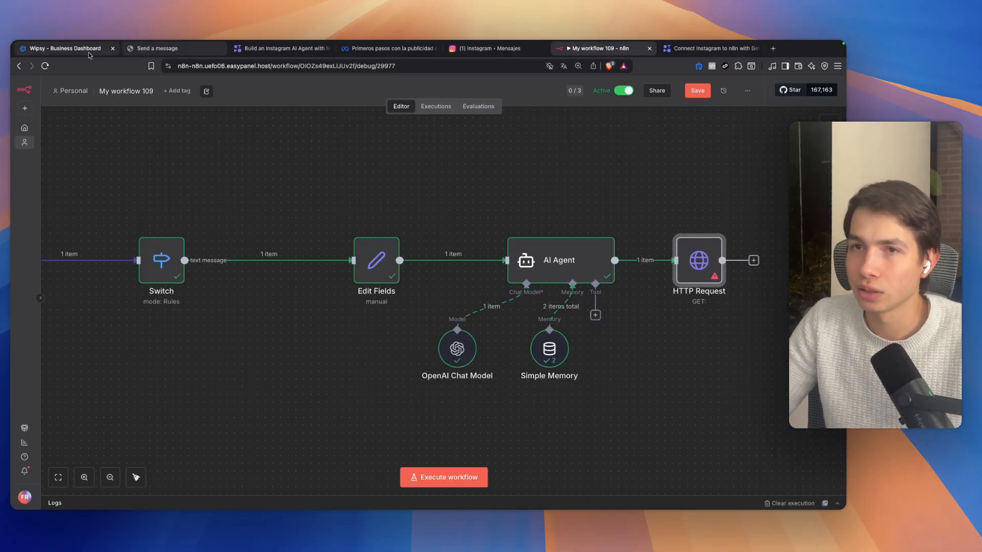
pyautogui.click(158, 48)
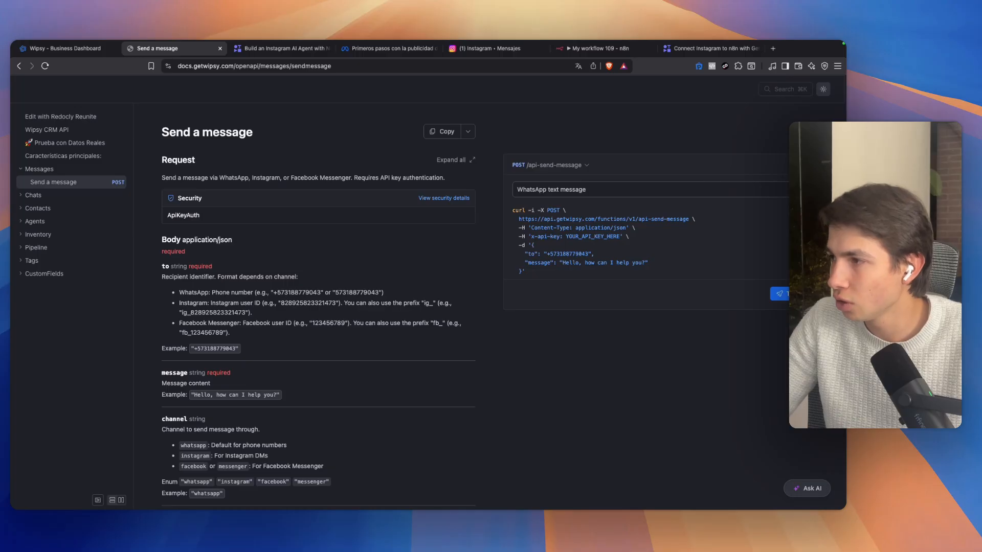
pyautogui.click(642, 52)
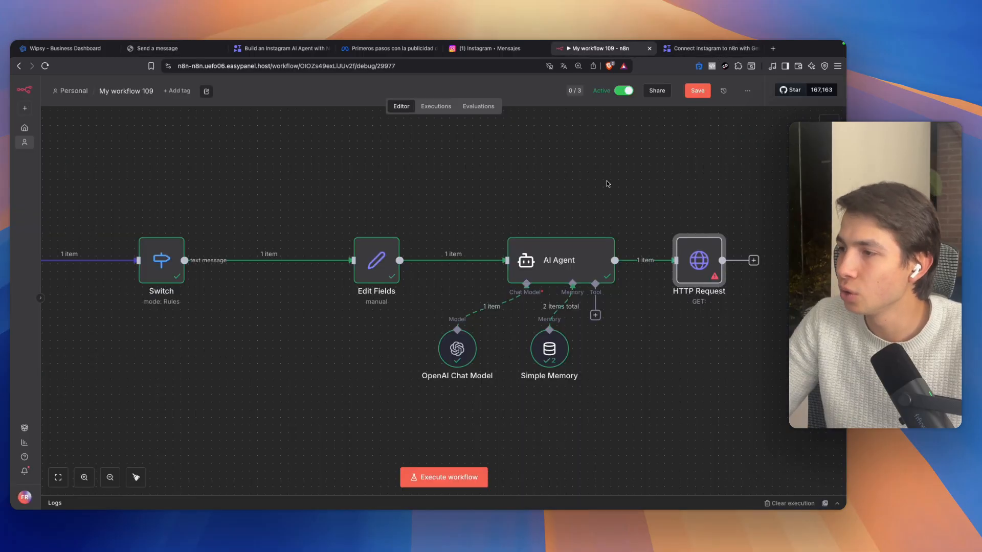
pyautogui.doubleClick(683, 255)
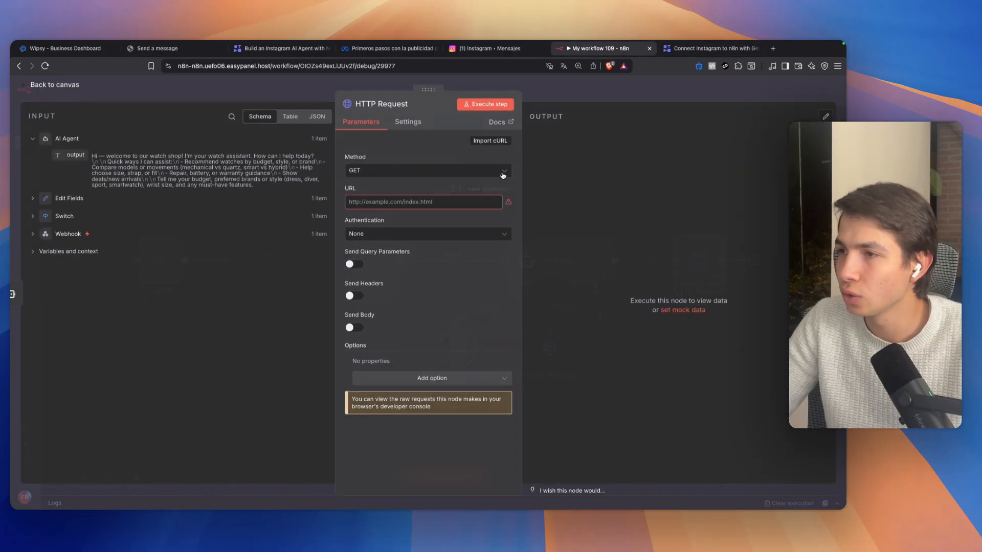
pyautogui.click(488, 142)
pyautogui.press('super+v')
pyautogui.scroll(1, 469, 300)
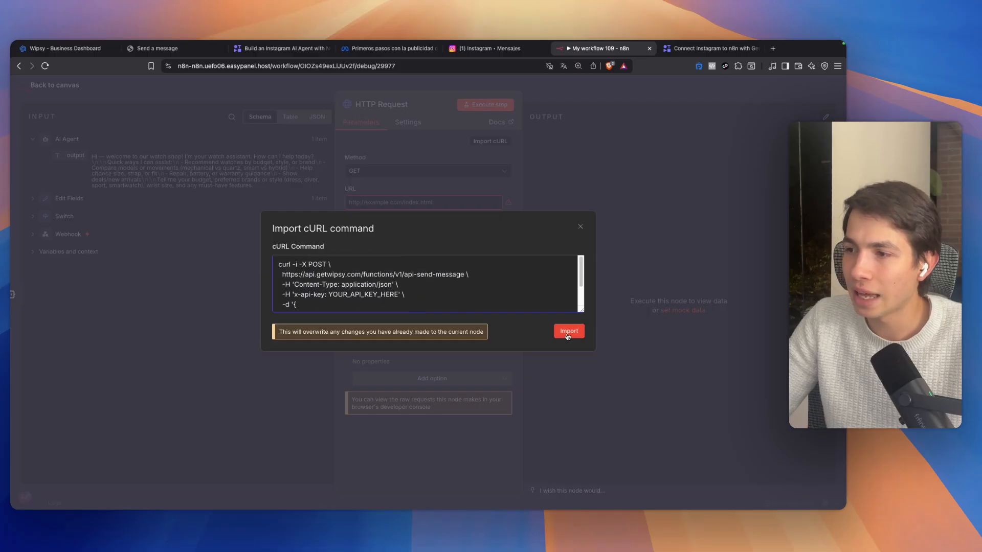
pyautogui.click(567, 331)
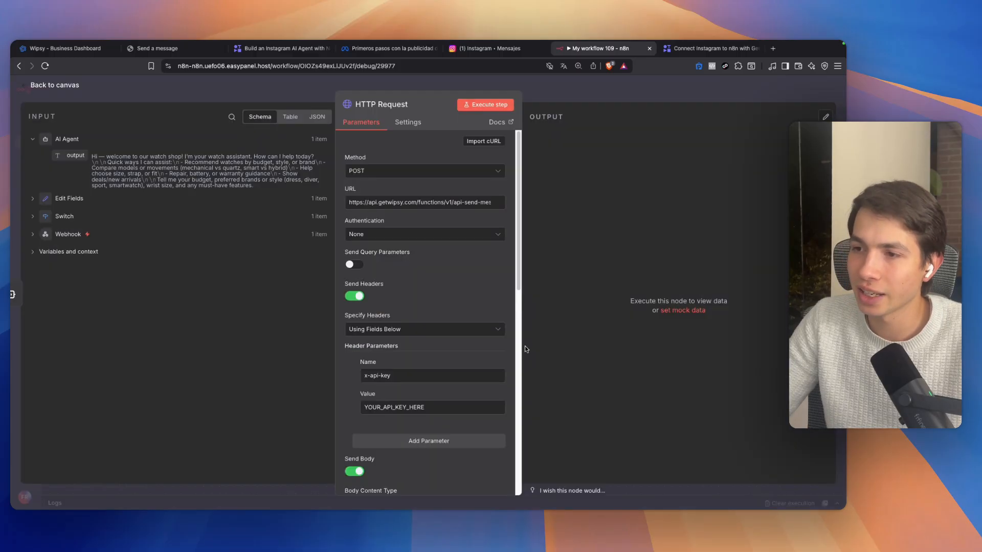
# Remove the Response option from the options of the imported HTTP request.
pyautogui.scroll(-3, 435, 332)
pyautogui.scroll(-8, 358, 300)
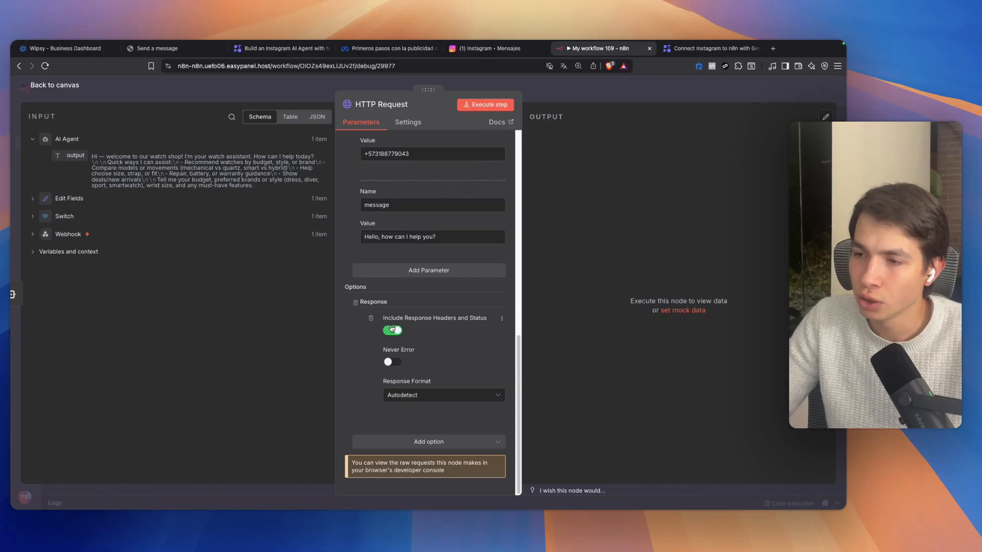
pyautogui.scroll(5, 356, 305)
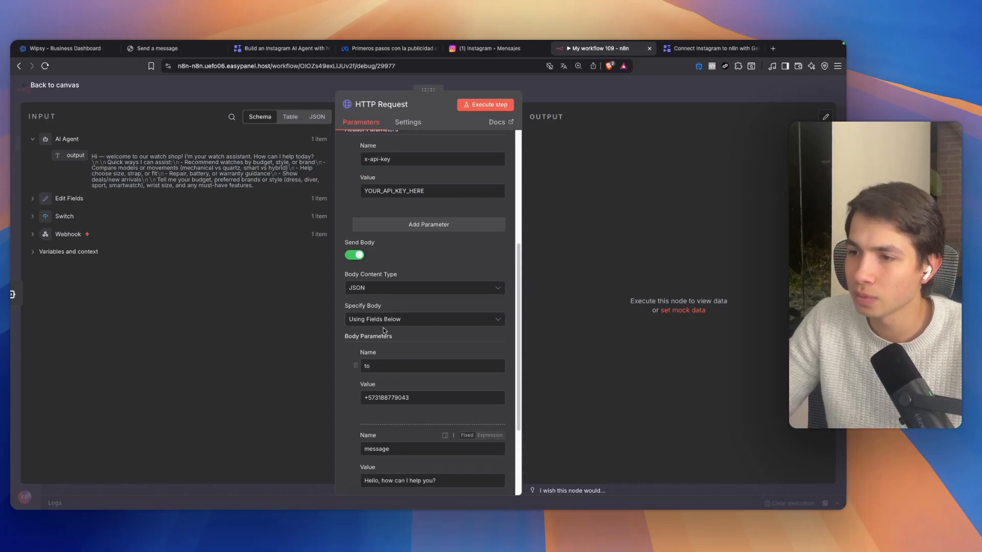
pyautogui.scroll(5, 419, 356)
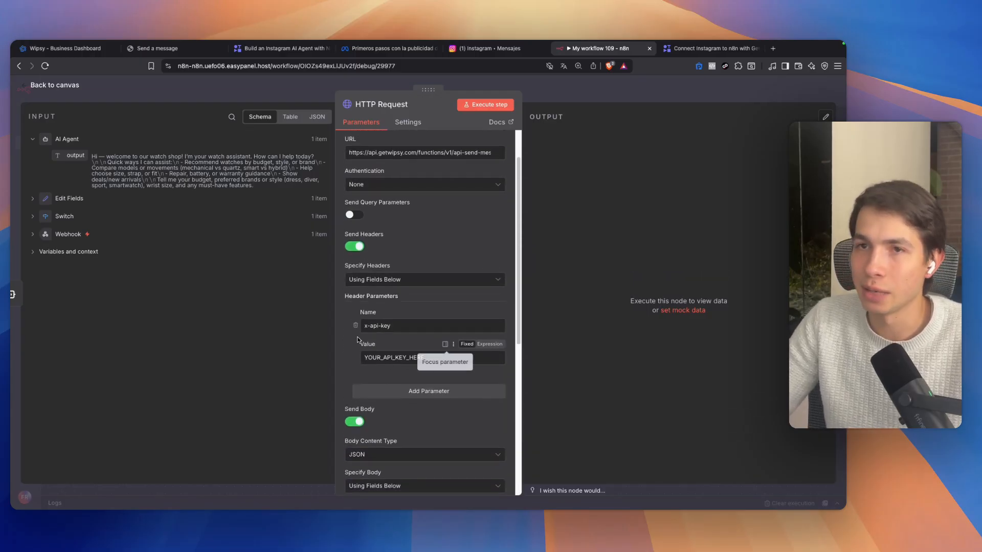
# Create a Wipsy API key named "video youtube" and copy it.
pyautogui.click(81, 51)
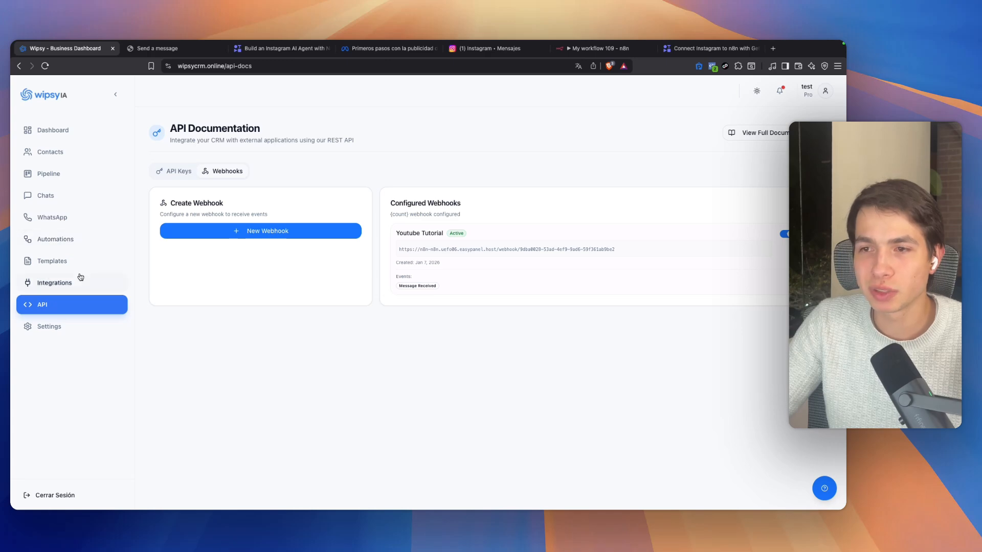
pyautogui.click(173, 172)
pyautogui.click(230, 241)
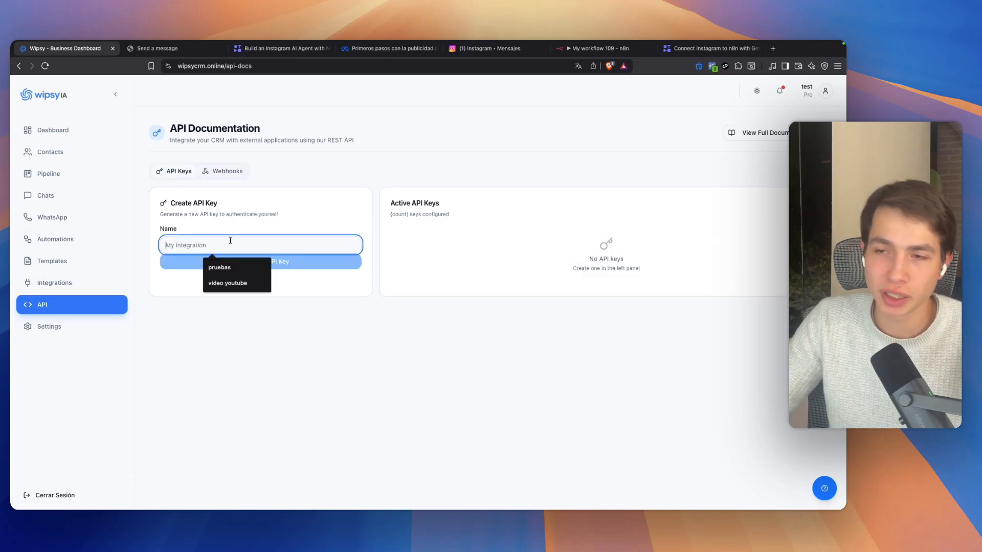
pyautogui.click(228, 282)
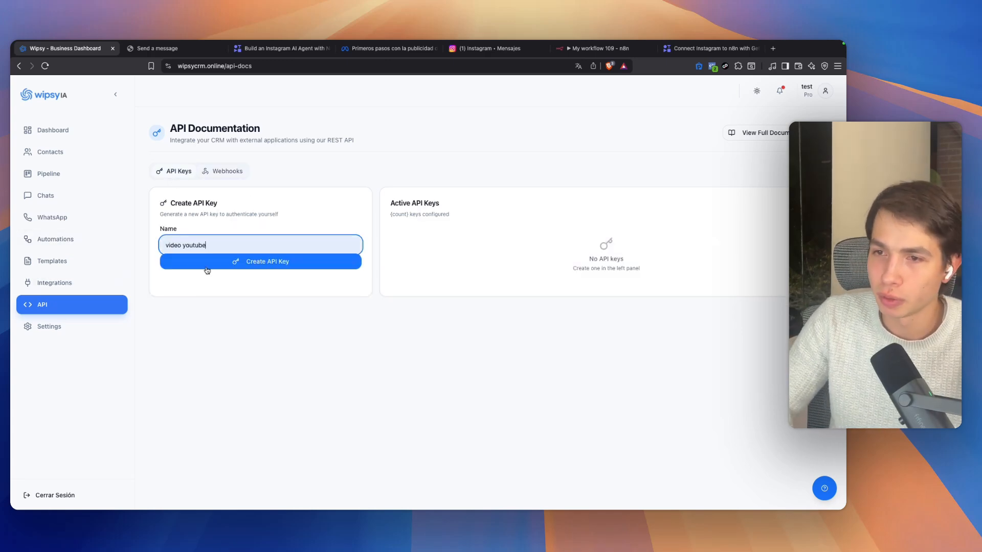
pyautogui.click(210, 263)
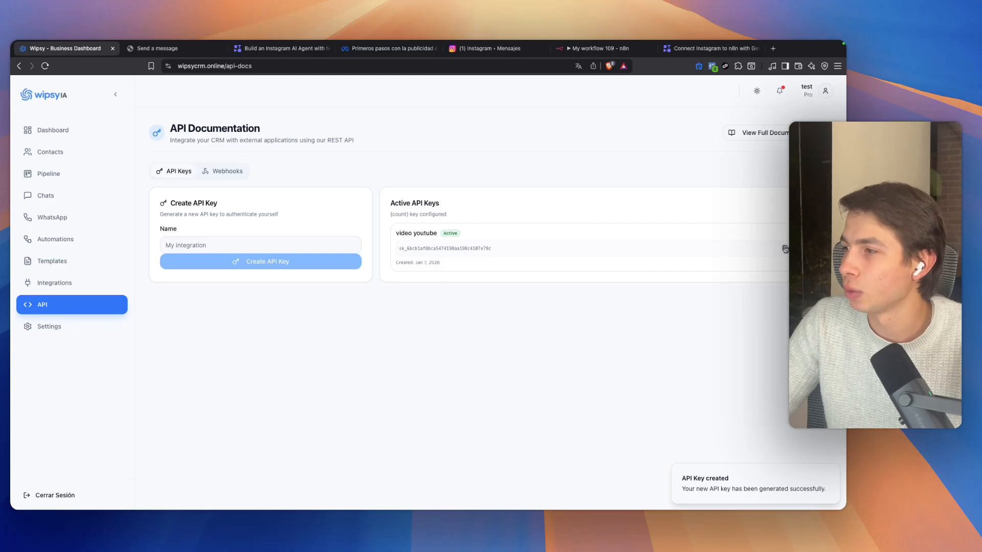
pyautogui.click(785, 249)
# Paste the copied API key as the value of the x-api-key header in n8n's HTTP Request node.
pyautogui.click(596, 48)
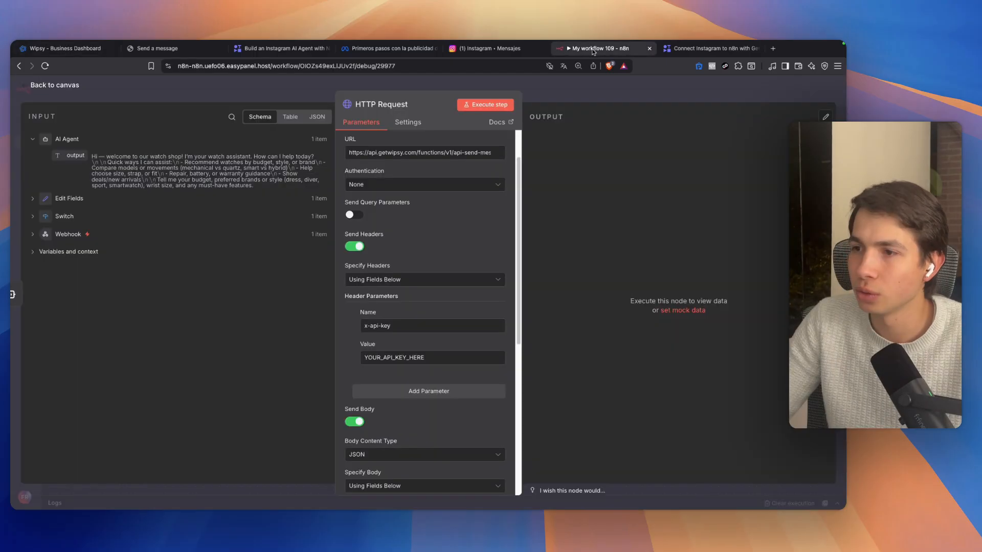
pyautogui.doubleClick(382, 337)
pyautogui.press('super+v')
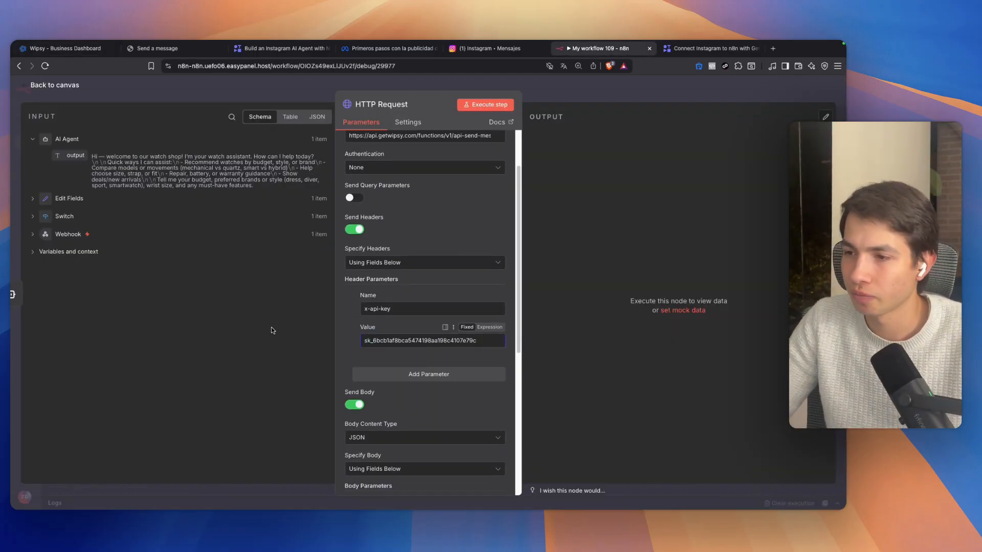
pyautogui.scroll(3, 393, 318)
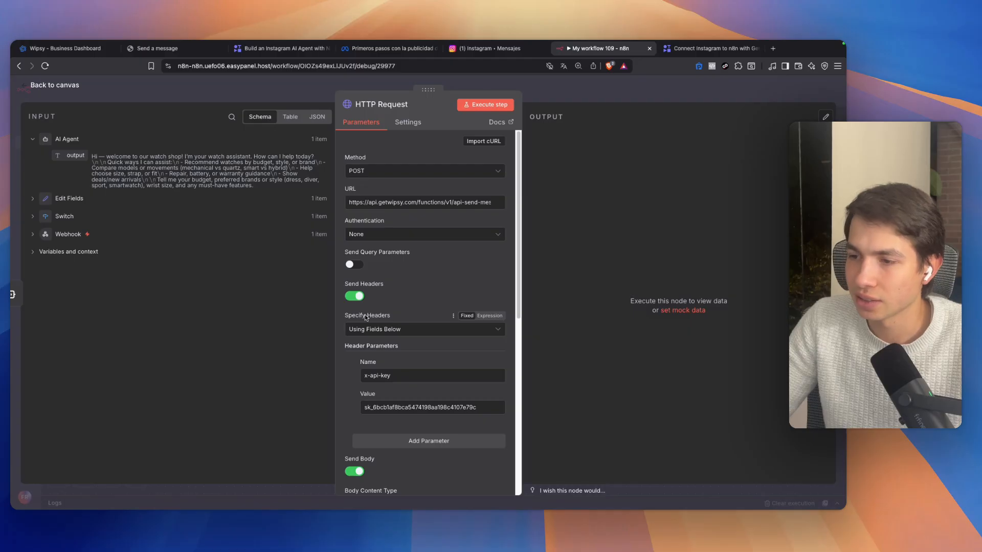
# Replace the sample value of the "message" body parameter with the AI Agent's output, {{ $json.output }}.
pyautogui.scroll(-10, 364, 315)
pyautogui.doubleClick(369, 360)
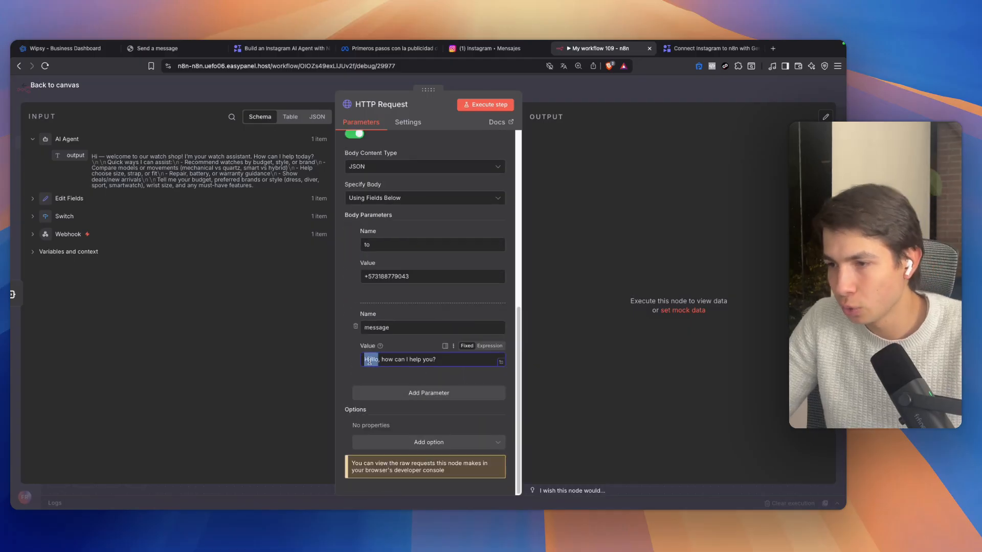
pyautogui.press('super+a')
pyautogui.press('BackSpace')
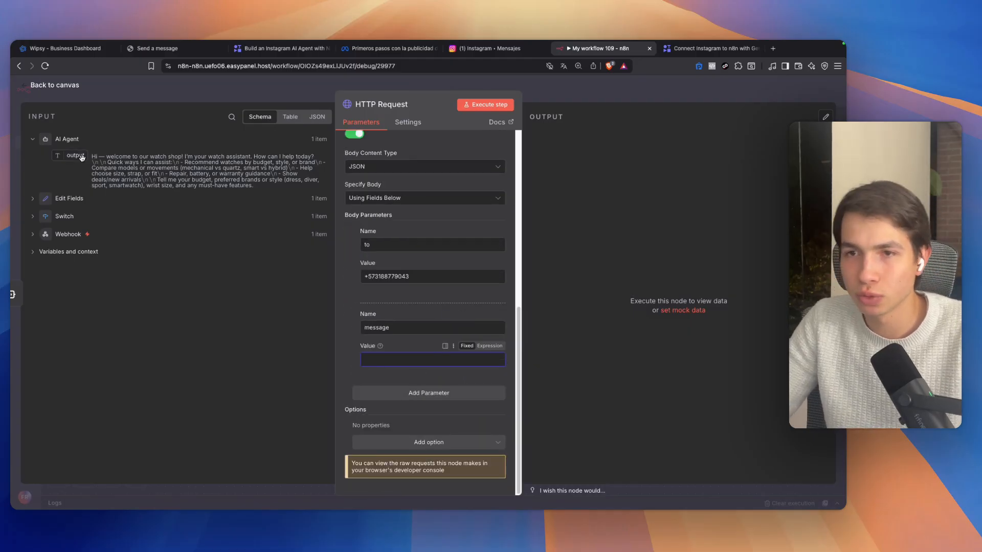
pyautogui.moveTo(75, 155); pyautogui.dragTo(442, 364)
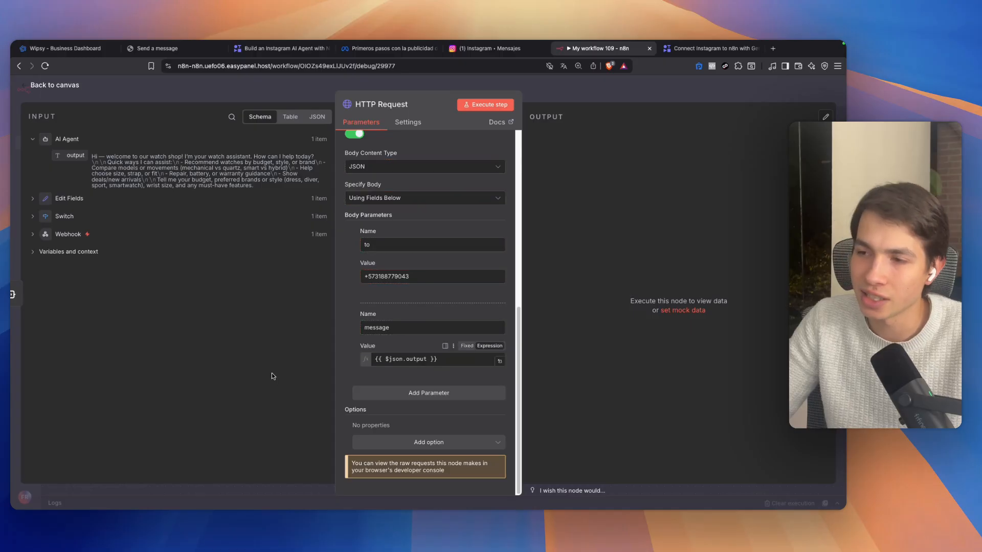
# Check the documented recipient format for Instagram and map the "to" body parameter to the Webhook's customer instagram_id.
pyautogui.tripleClick(384, 275)
pyautogui.click(171, 51)
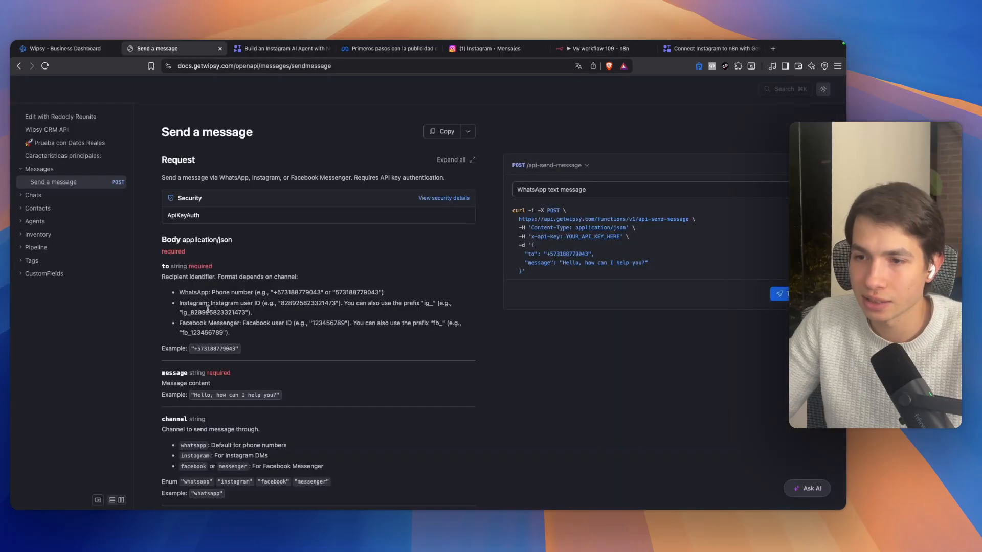
pyautogui.scroll(-1, 179, 337)
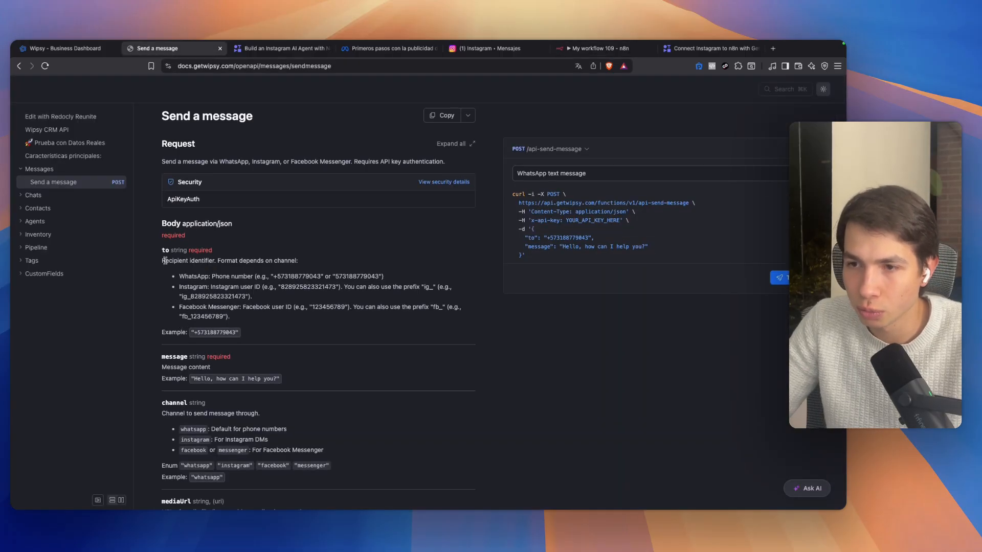
pyautogui.moveTo(165, 260); pyautogui.dragTo(218, 259)
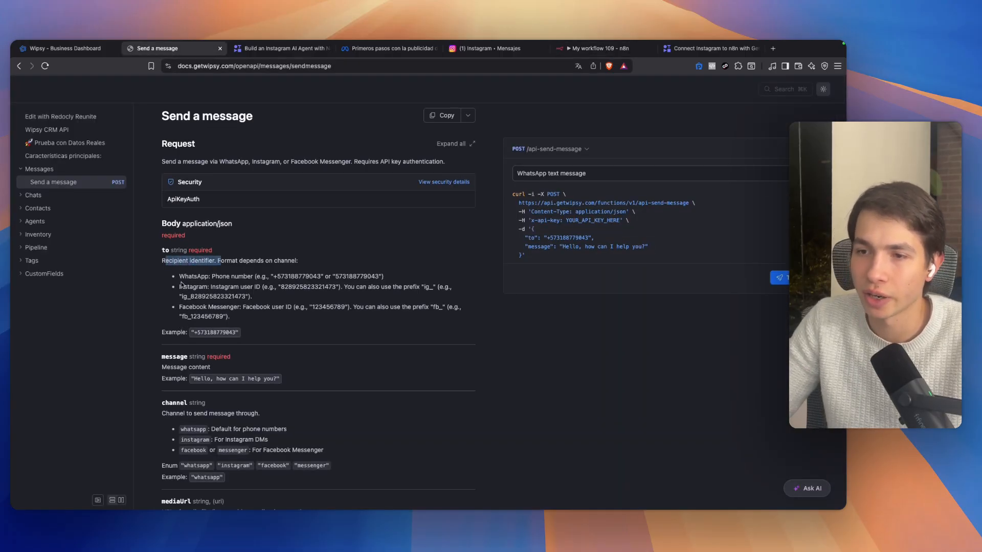
pyautogui.moveTo(179, 287); pyautogui.dragTo(261, 287)
pyautogui.click(598, 48)
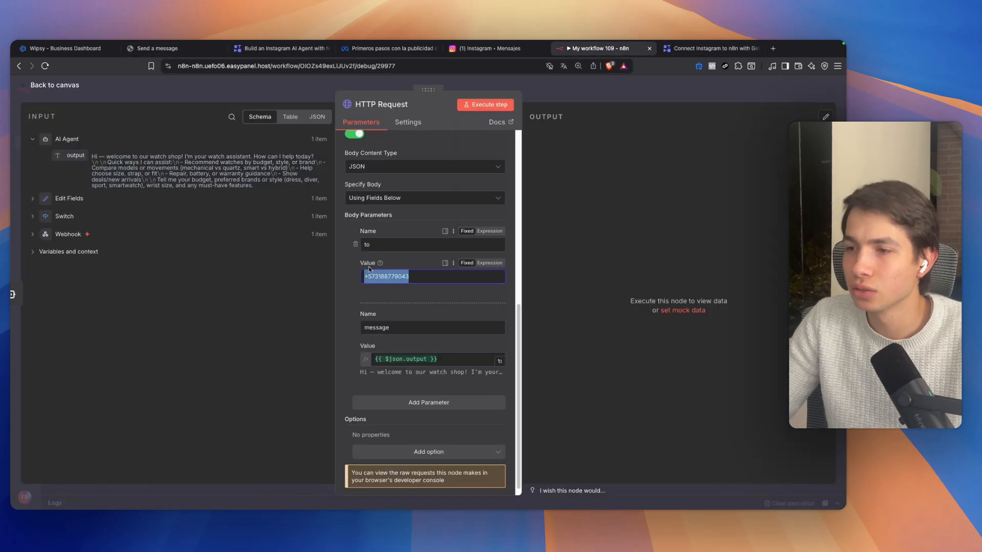
pyautogui.press('BackSpace')
pyautogui.click(68, 235)
pyautogui.scroll(-10, 79, 305)
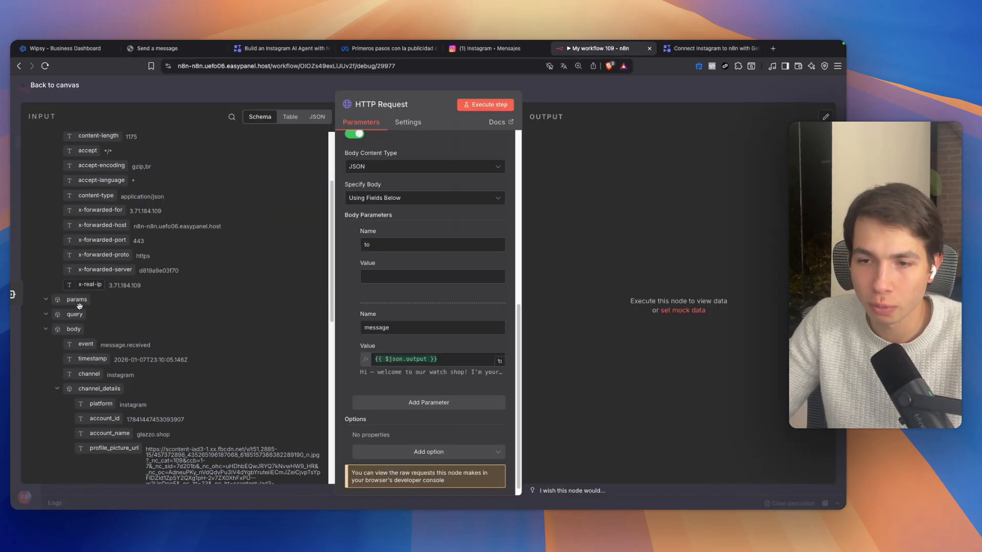
pyautogui.scroll(-10, 79, 305)
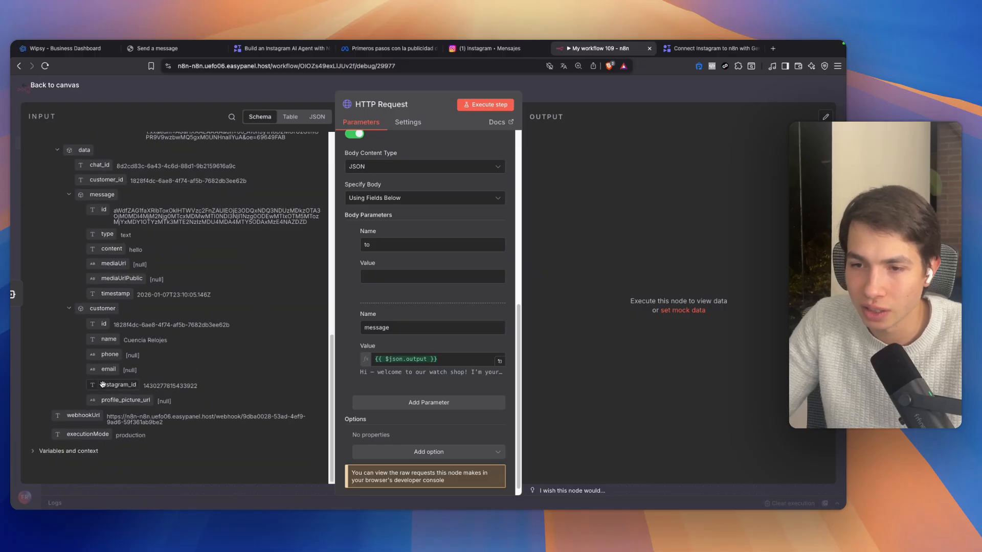
pyautogui.moveTo(119, 384); pyautogui.dragTo(387, 278)
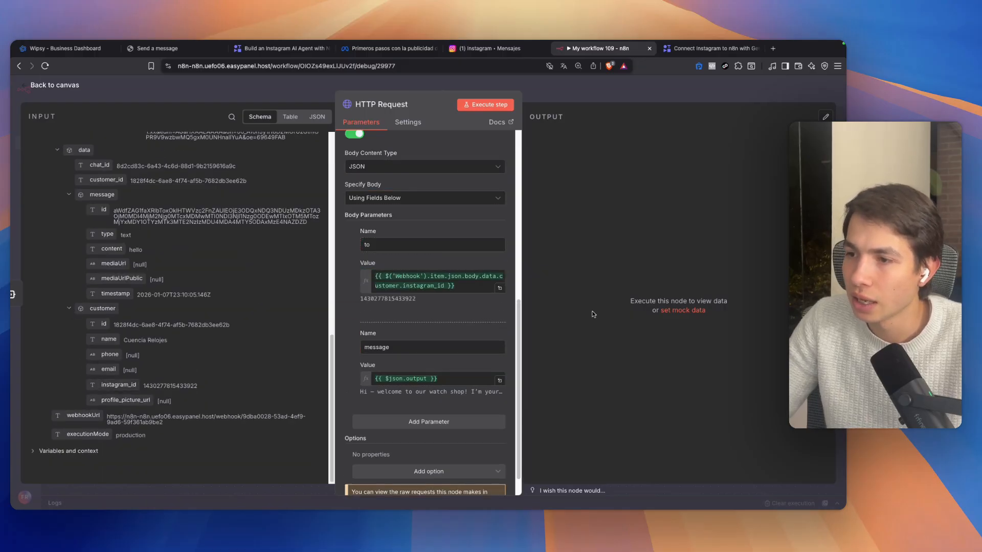
# Execute the HTTP Request node to try sending the reply with the mapped recipient and message.
pyautogui.scroll(-1, 407, 352)
pyautogui.scroll(10, 407, 351)
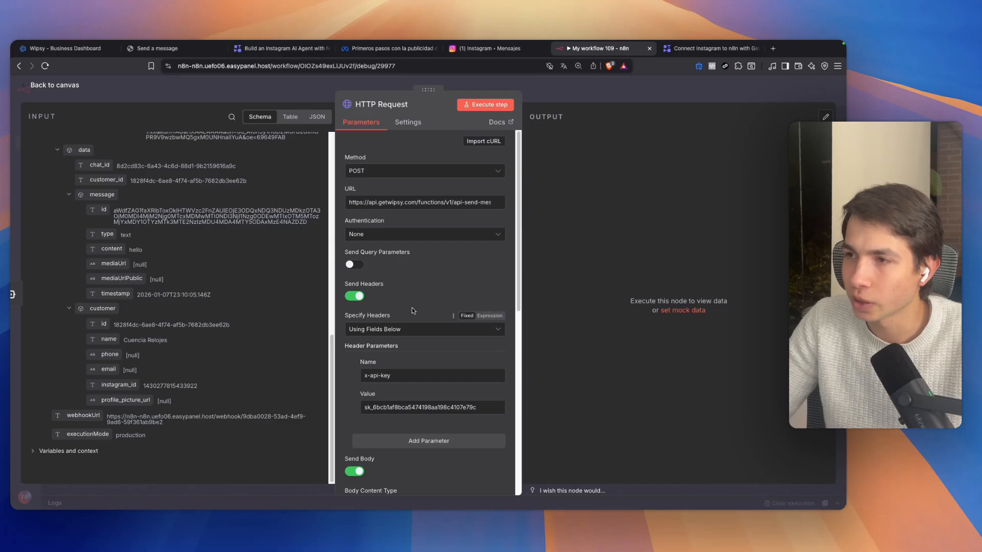
pyautogui.click(488, 104)
# Add a third body parameter to the HTTP Request node and name it "channel", copying the name from the Wipsy API documentation.
pyautogui.scroll(-10, 387, 393)
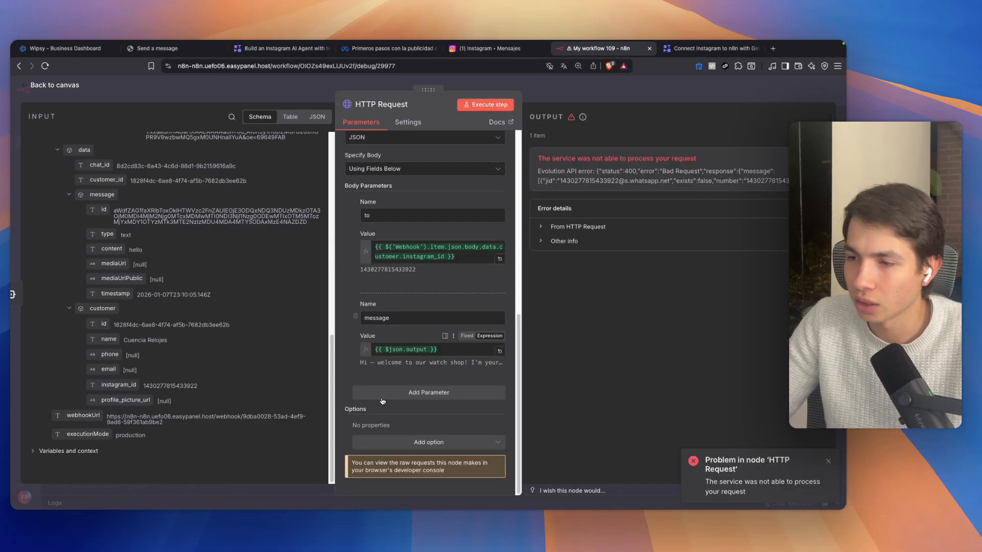
pyautogui.click(387, 393)
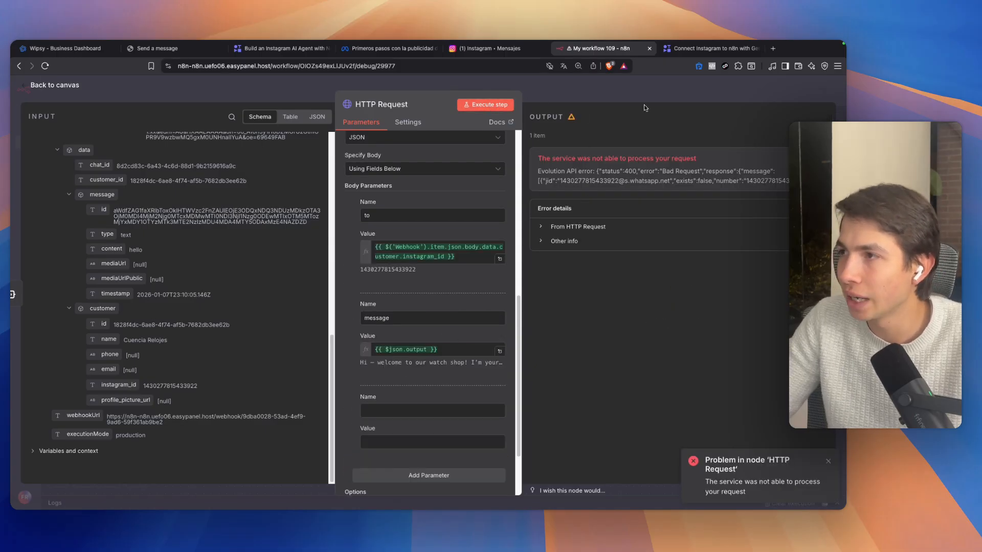
pyautogui.click(157, 48)
pyautogui.scroll(-3, 176, 402)
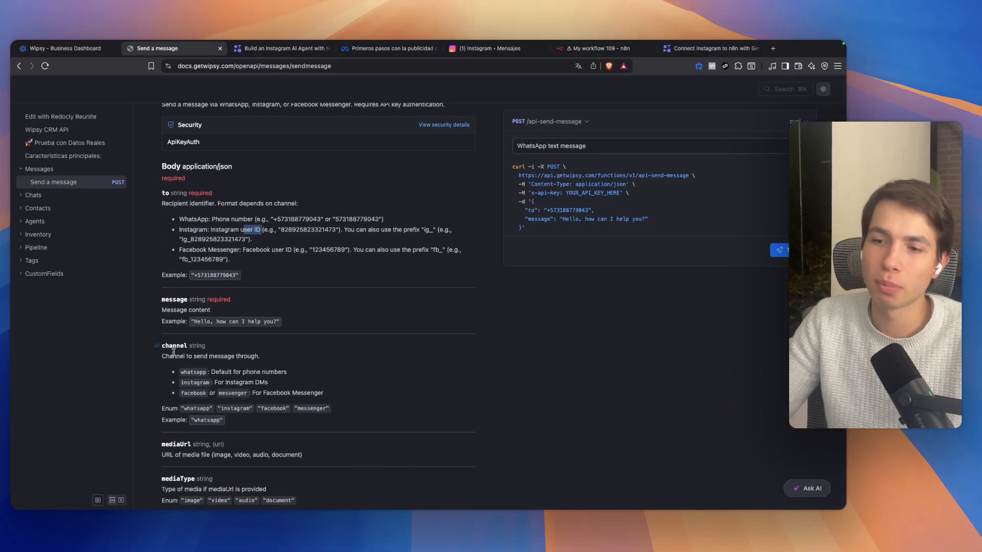
pyautogui.doubleClick(174, 347)
pyautogui.press('super+c')
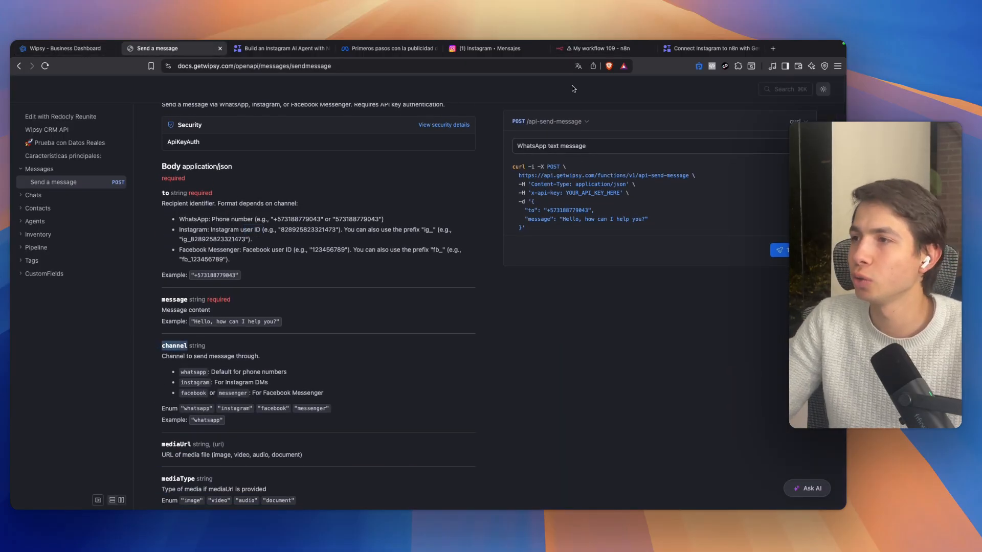
pyautogui.click(598, 48)
pyautogui.click(416, 411)
pyautogui.press('super+v')
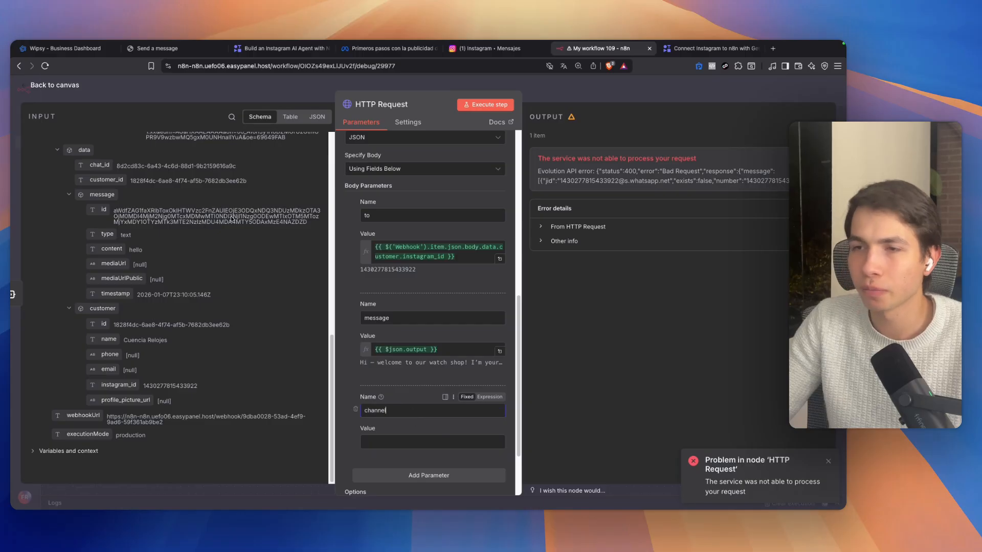
# Set the "channel" parameter's value to "instagram" from the Wipsy documentation and execute the HTTP Request node.
pyautogui.click(176, 49)
pyautogui.doubleClick(193, 382)
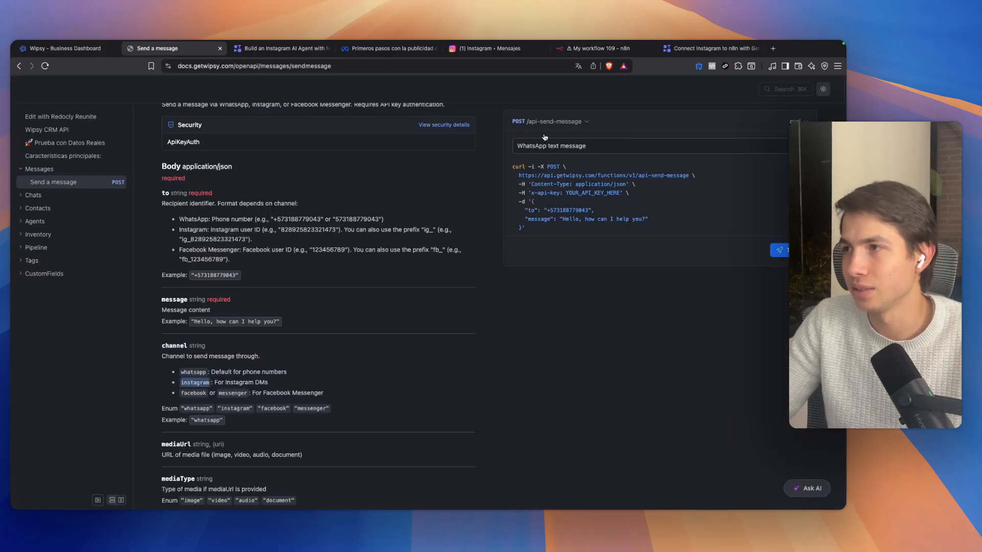
pyautogui.click(596, 50)
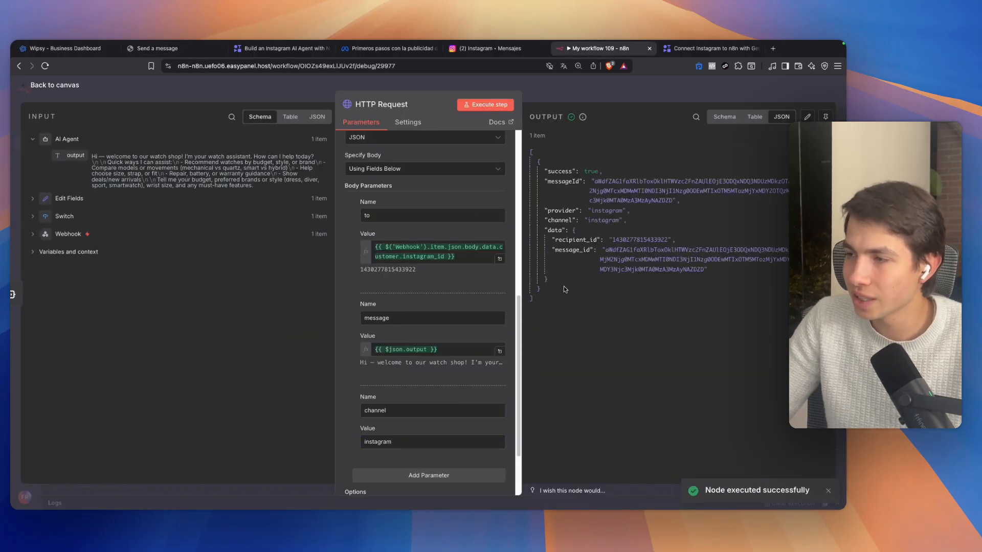
# Examine the HTTP Request node's output and check the Instagram conversation for the AI Agent's message.
pyautogui.scroll(5, 429, 307)
pyautogui.click(478, 50)
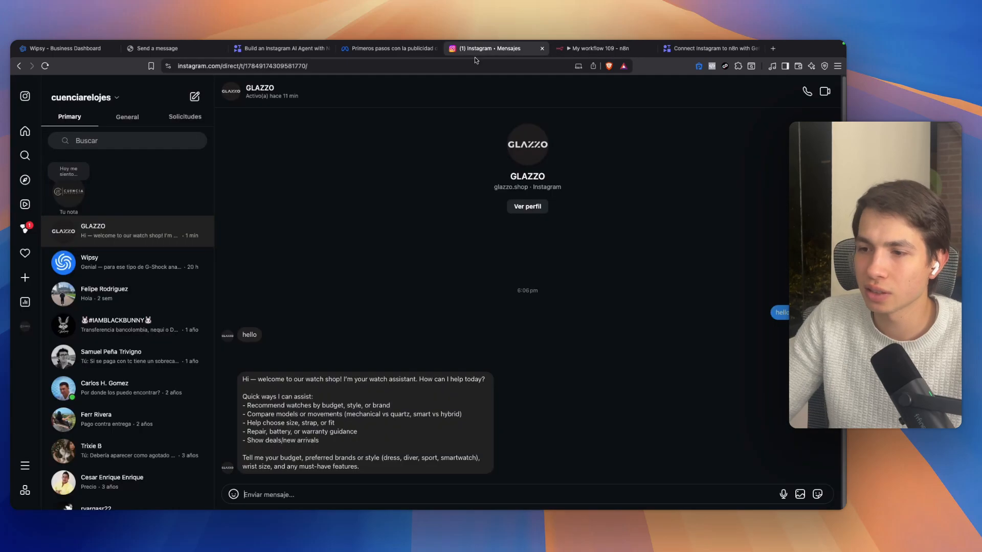
pyautogui.moveTo(243, 377); pyautogui.dragTo(420, 397)
pyautogui.click(314, 428)
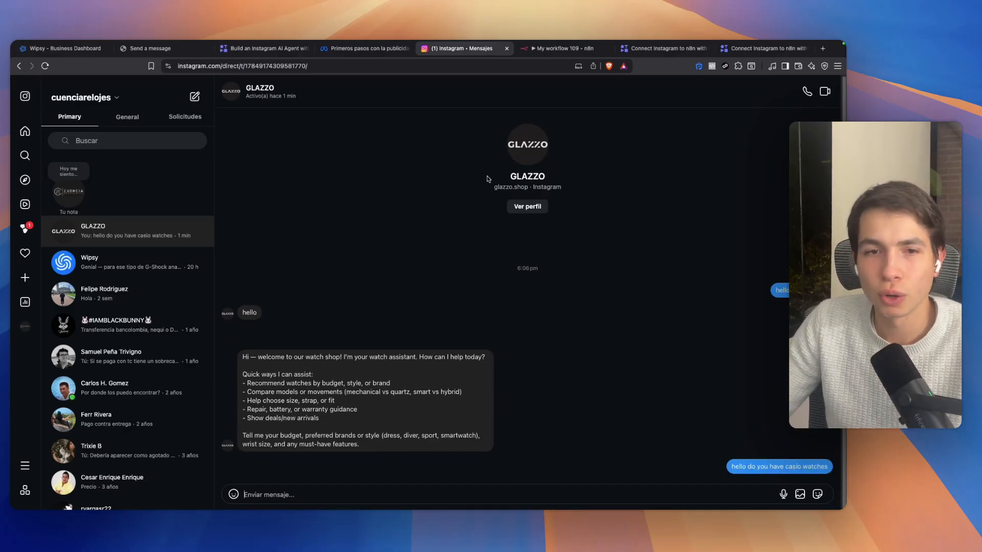
# Close the HTTP Request node, save the workflow and check Instagram for the reply to "hello do you have casio watches".
pyautogui.click(551, 55)
pyautogui.press('Escape')
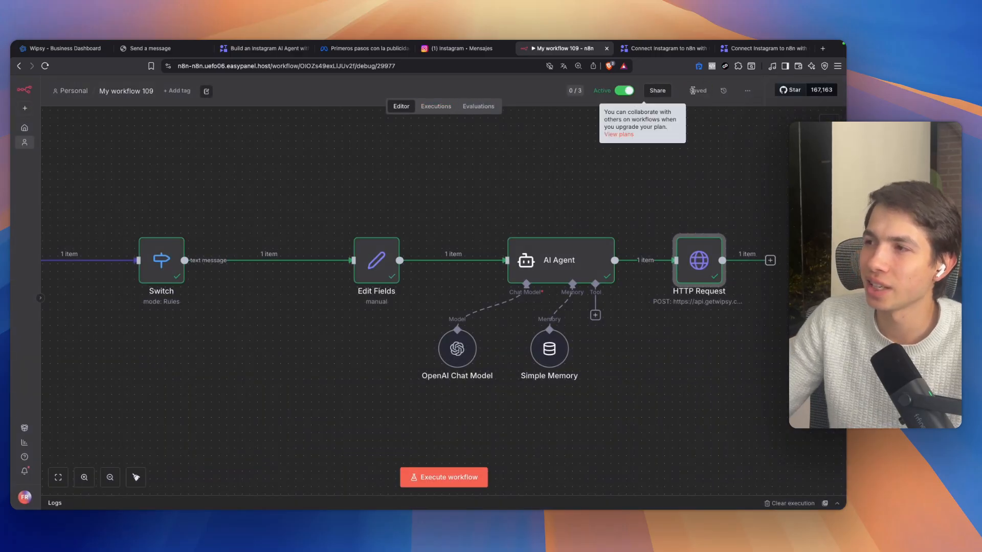
pyautogui.click(466, 49)
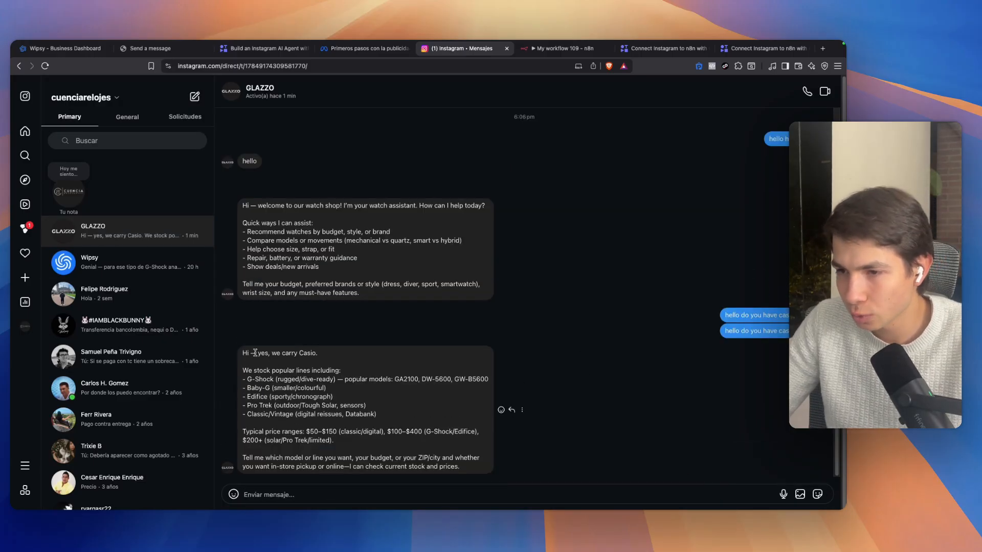
# Review the Cuencia Relojes conversation in the Chats section of Wipsy CRM.
pyautogui.click(563, 48)
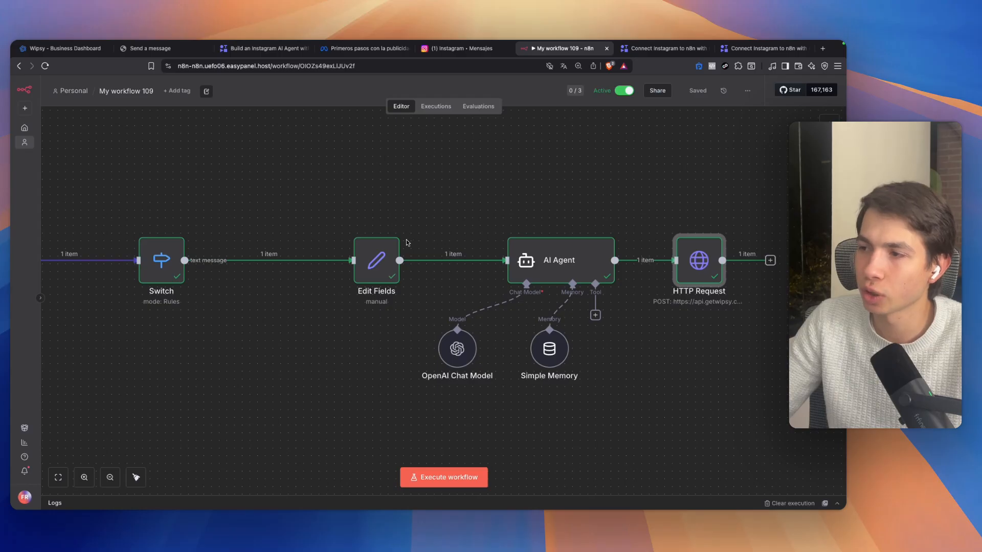
pyautogui.hscroll(-3, 310, 269)
pyautogui.click(72, 48)
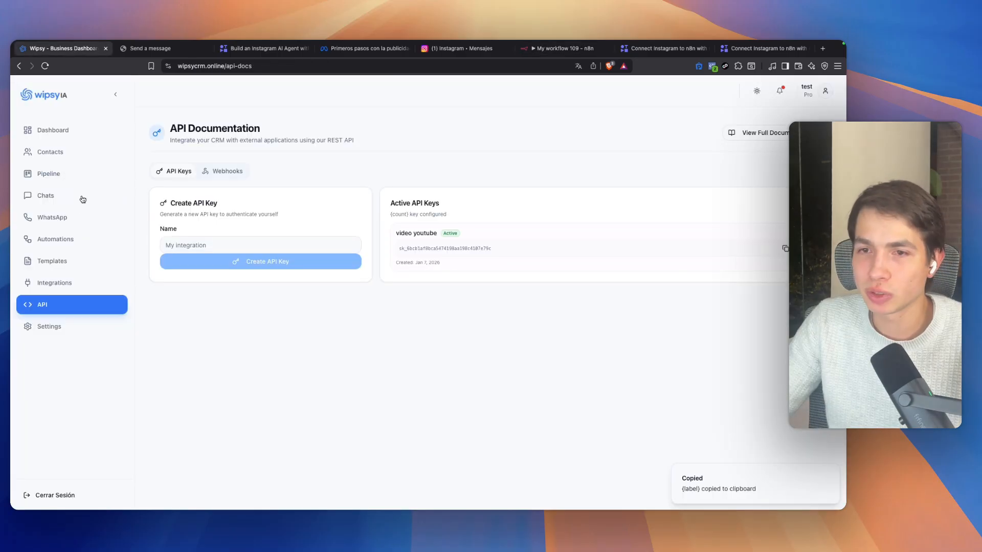
pyautogui.click(68, 195)
pyautogui.click(217, 238)
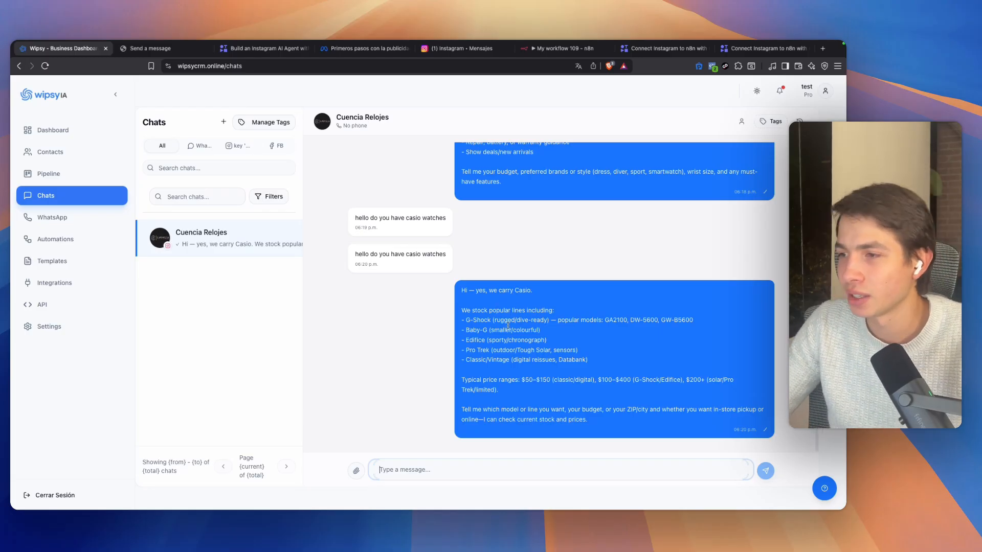
pyautogui.press('super+6')
pyautogui.hscroll(-5, 418, 385)
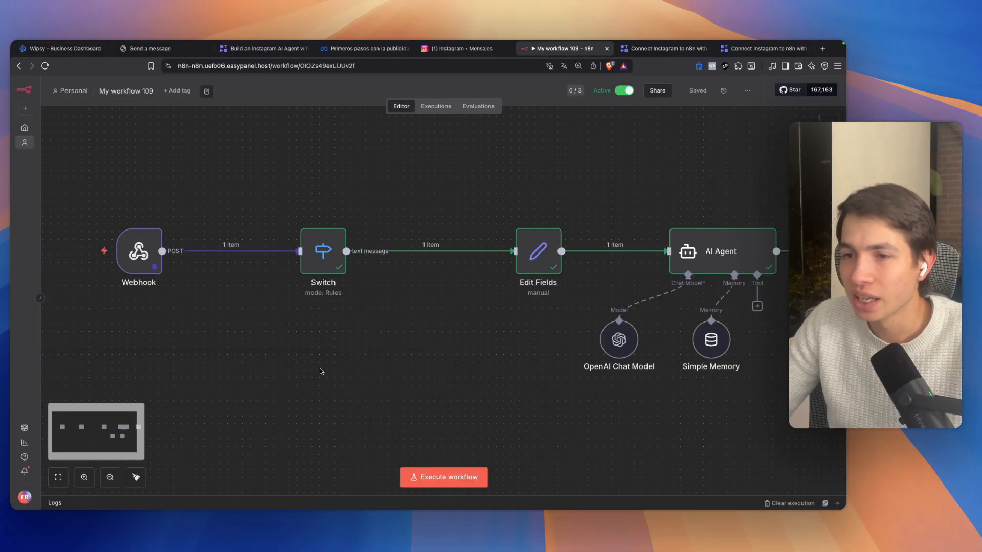
pyautogui.hscroll(2, 520, 429)
pyautogui.hscroll(3, 409, 375)
pyautogui.hscroll(-4, 348, 357)
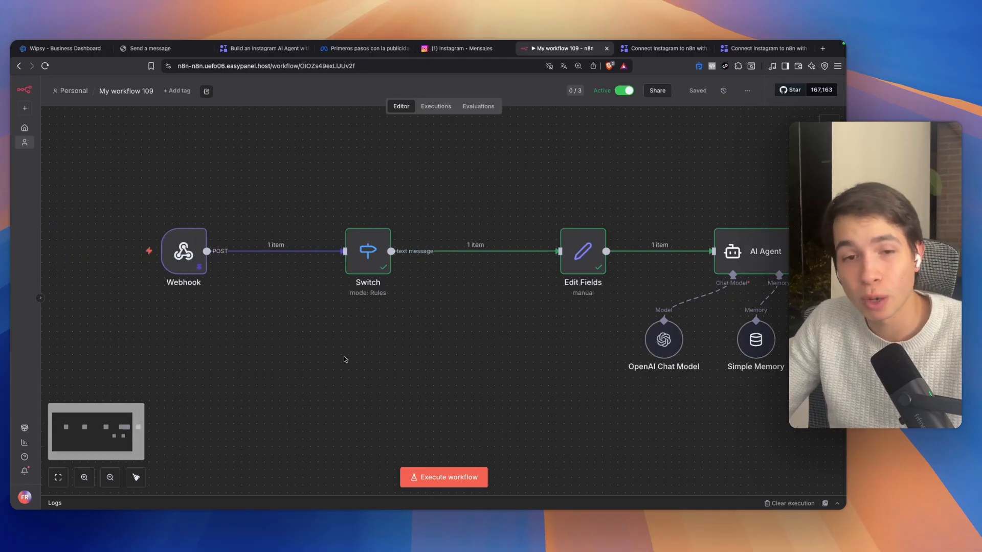
pyautogui.hscroll(-2, 344, 353)
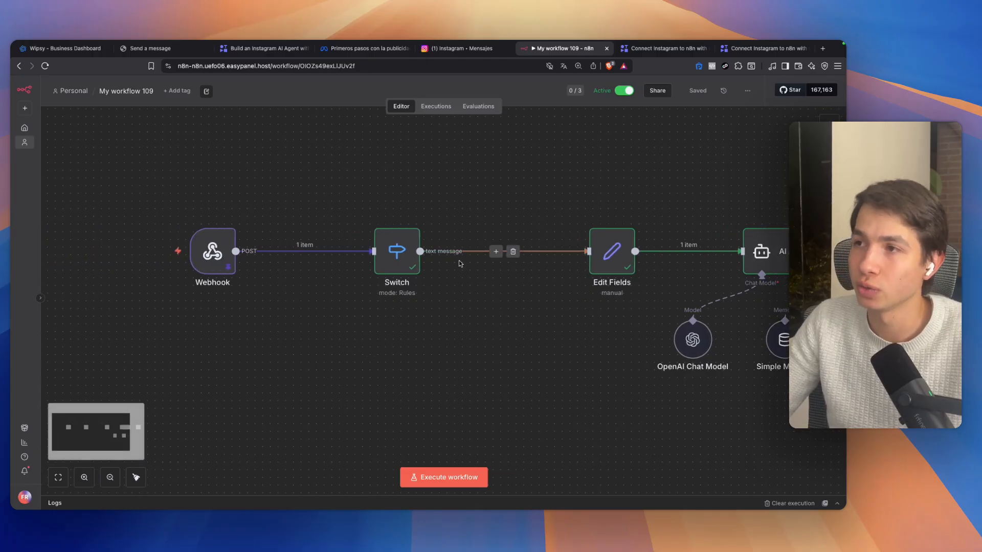
# Record a short voice message in the Instagram chat with GLAZZO and send it.
pyautogui.click(457, 48)
pyautogui.click(817, 491)
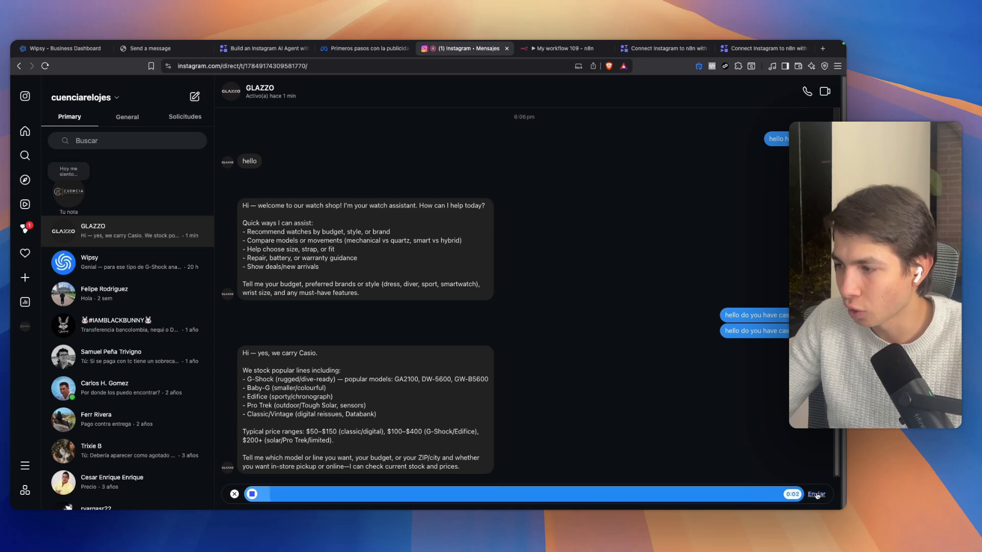
pyautogui.click(816, 494)
# Copy the newest n8n execution, from the voice message, into the editor and unpin the Webhook's previous data.
pyautogui.click(543, 50)
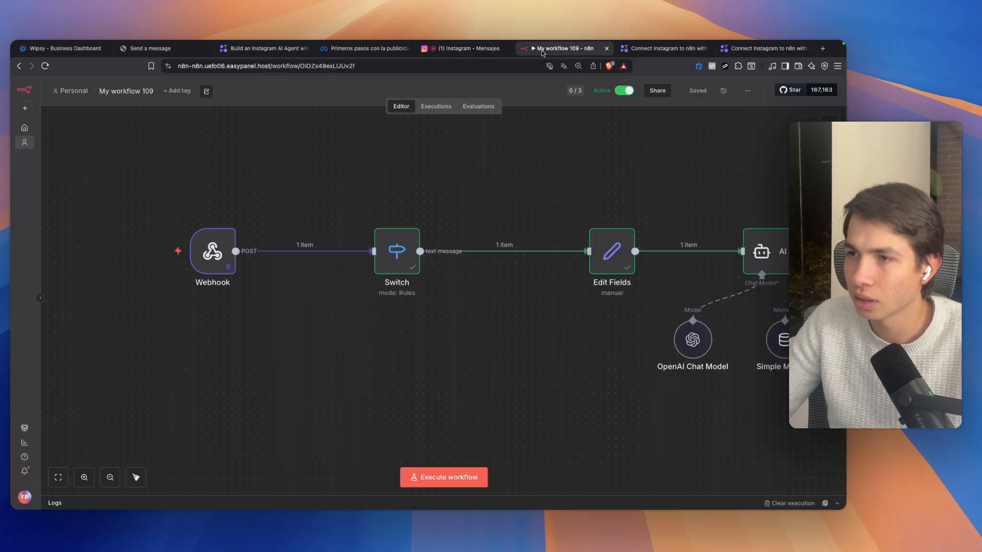
pyautogui.click(430, 108)
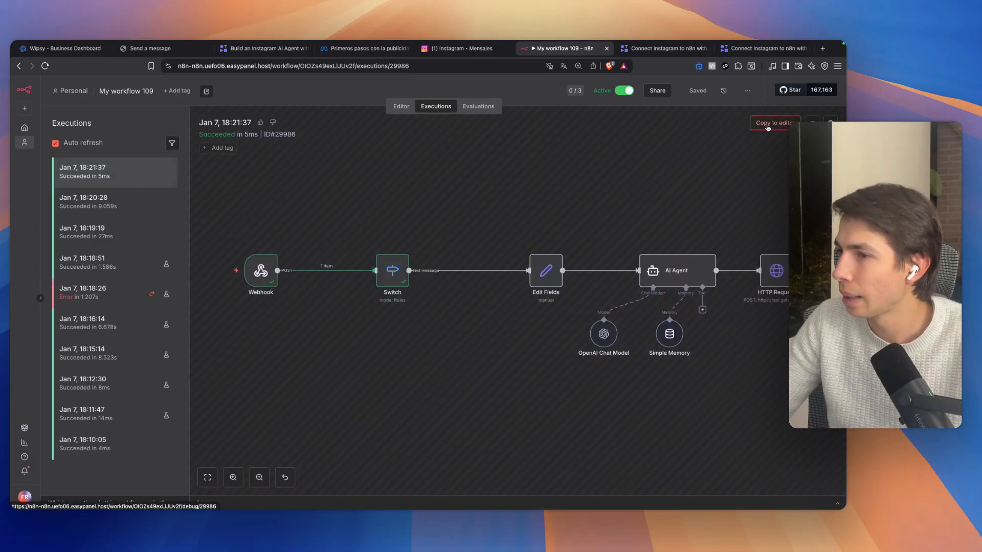
pyautogui.click(767, 125)
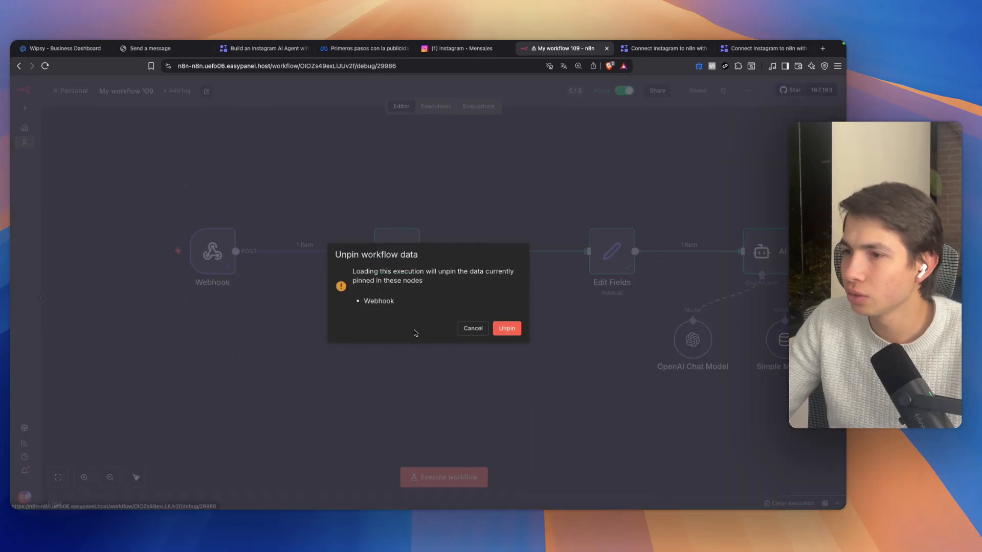
pyautogui.click(506, 327)
pyautogui.hscroll(10, 305, 296)
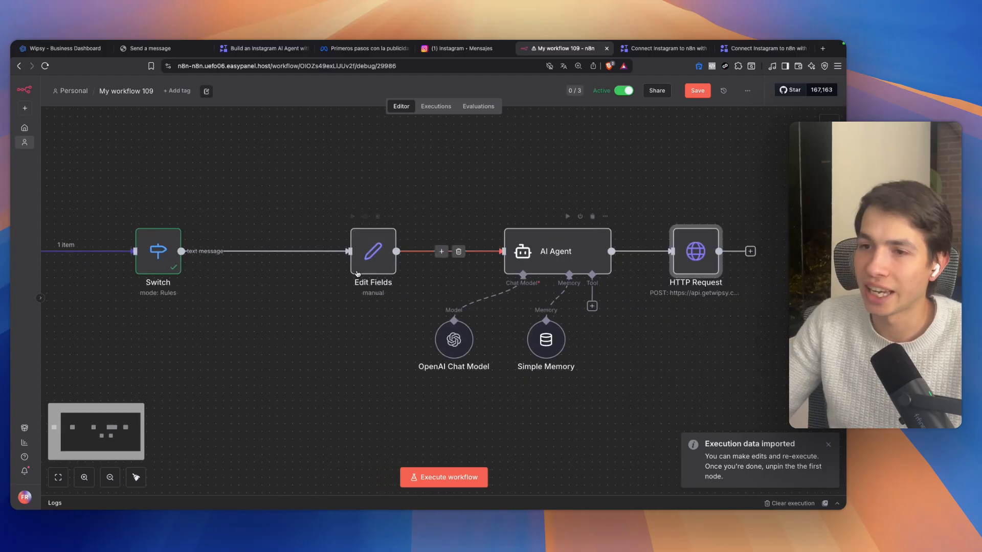
pyautogui.hscroll(-8, 530, 263)
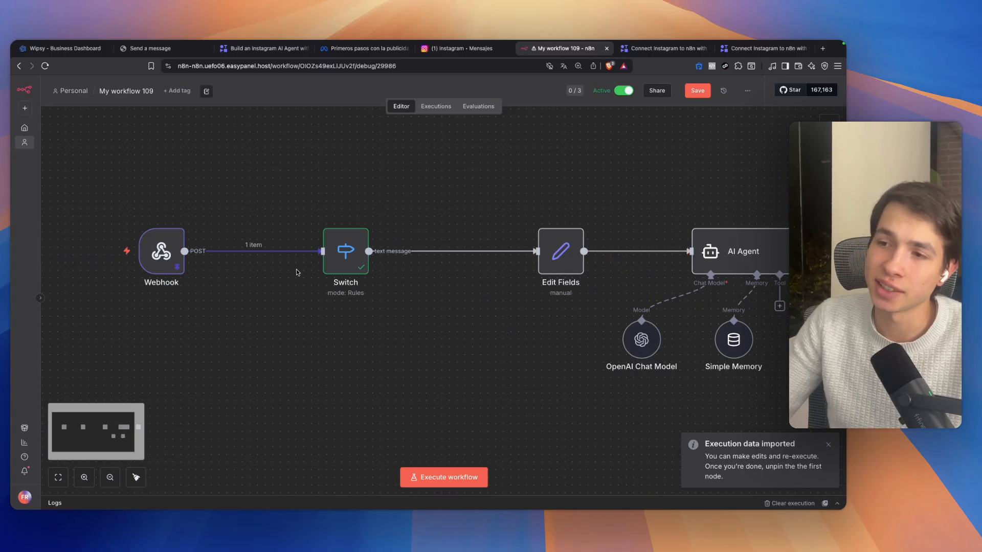
# Copy the message type expression from the Switch node's text rule and add a second routing rule.
pyautogui.doubleClick(344, 255)
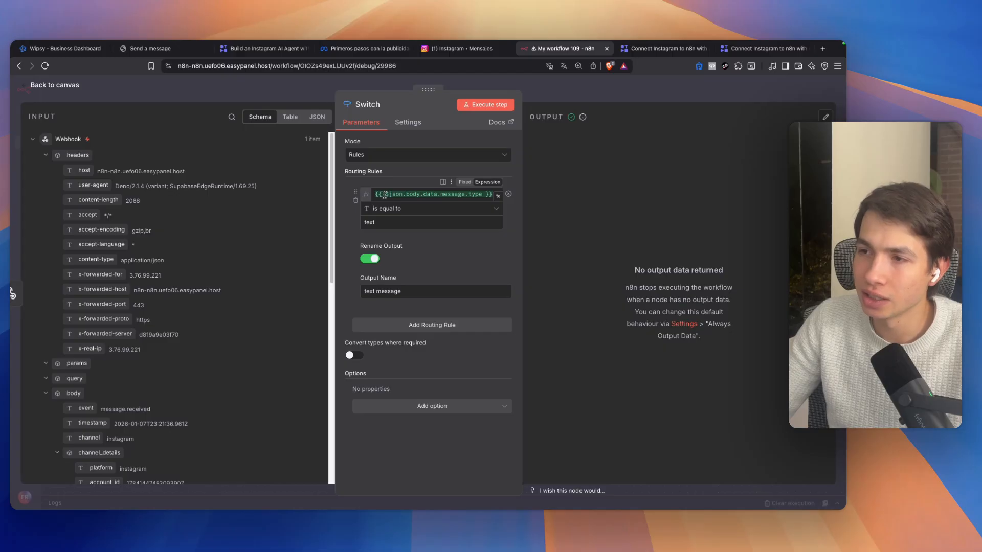
pyautogui.click(382, 193)
pyautogui.moveTo(385, 194); pyautogui.dragTo(429, 194)
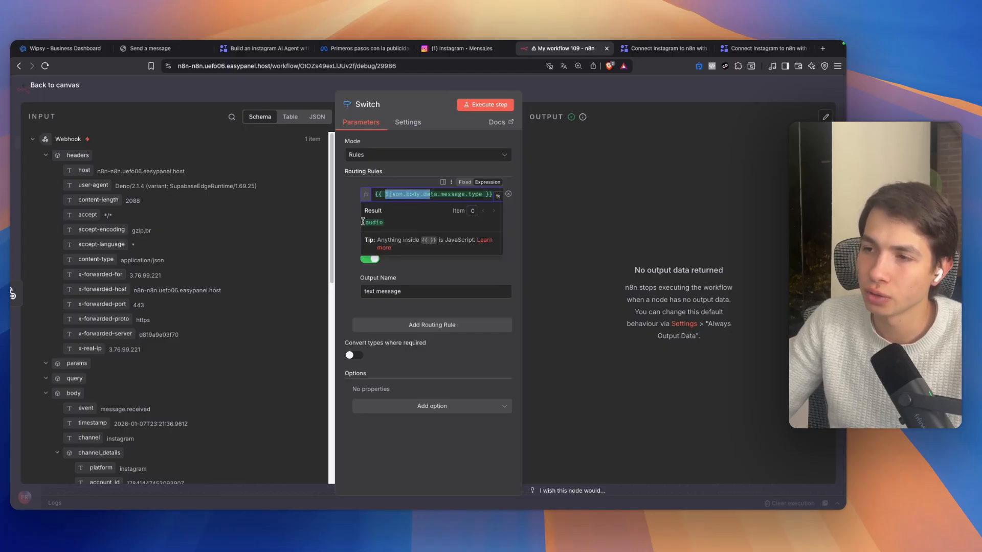
pyautogui.click(403, 194)
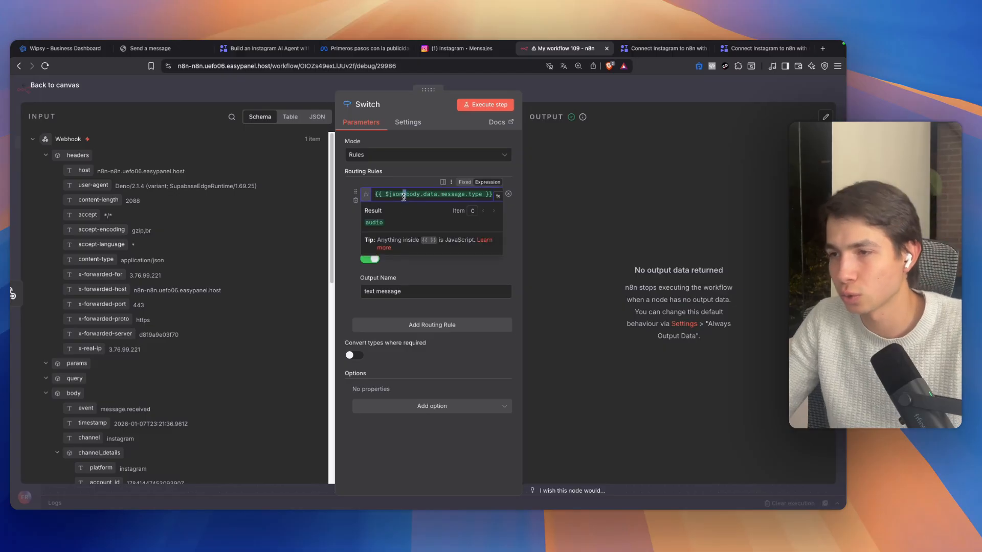
pyautogui.press('super+a')
pyautogui.click(392, 324)
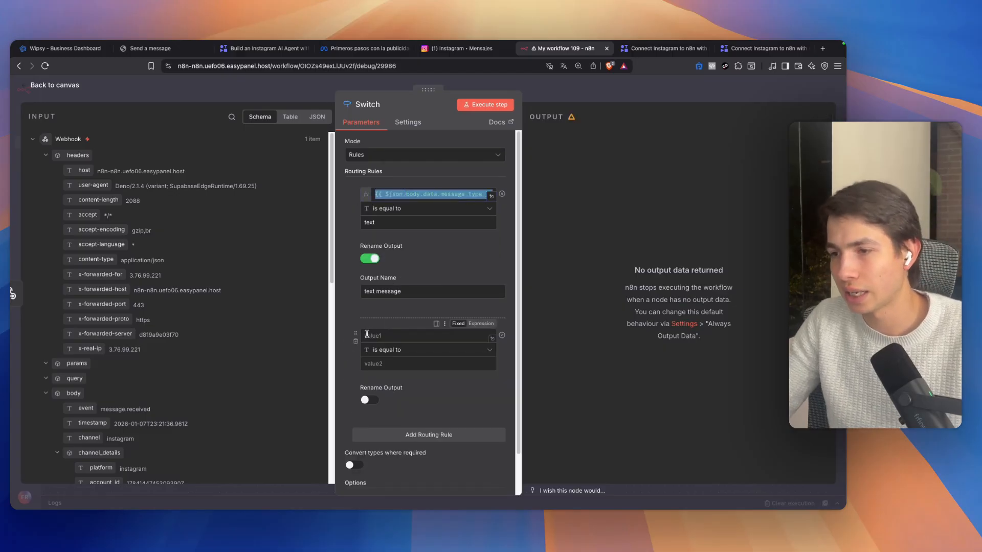
# Paste {{ $json.body.data.message.type }} as the first value of the Switch node's second routing rule.
pyautogui.click(305, 98)
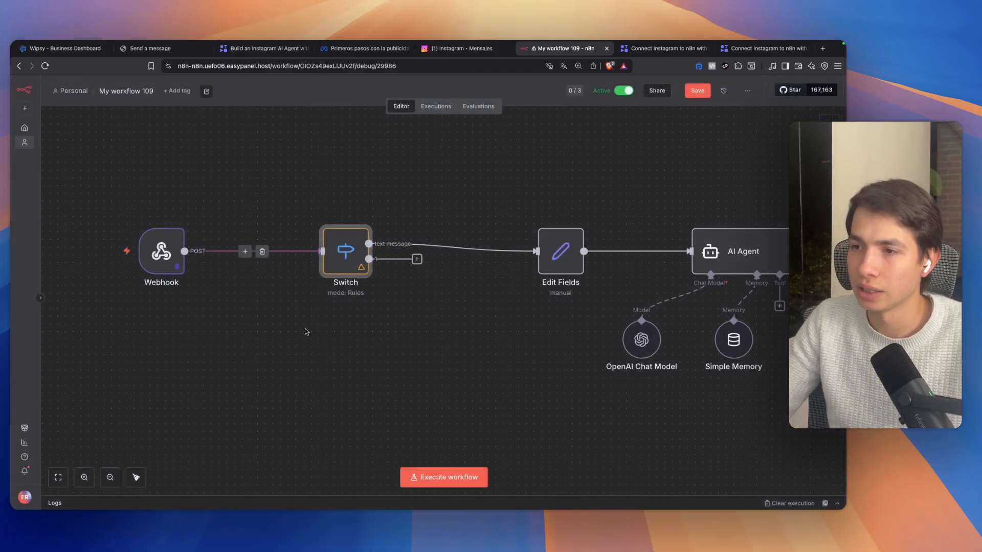
pyautogui.moveTo(368, 259); pyautogui.dragTo(467, 324)
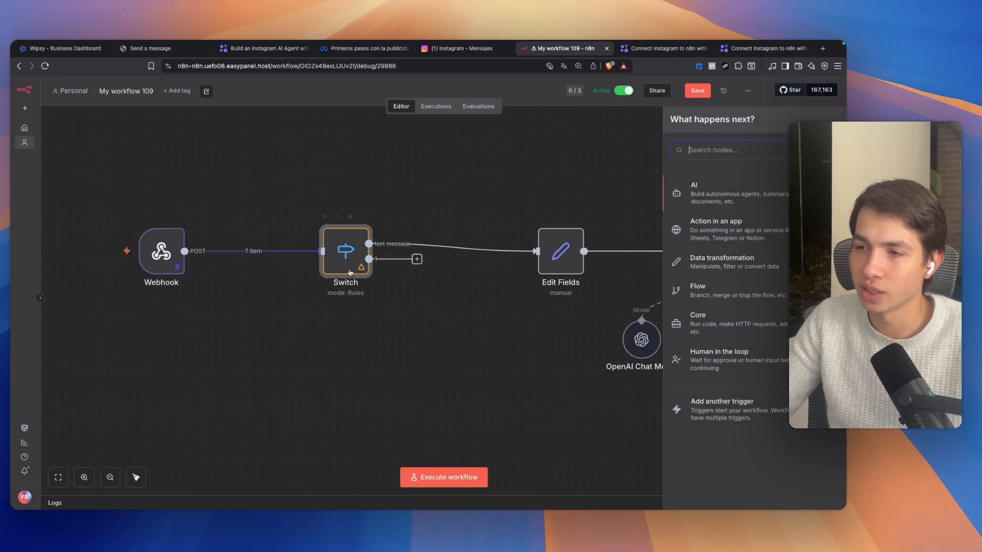
pyautogui.doubleClick(350, 273)
pyautogui.click(373, 333)
pyautogui.hotkey('ctrl', 'v')
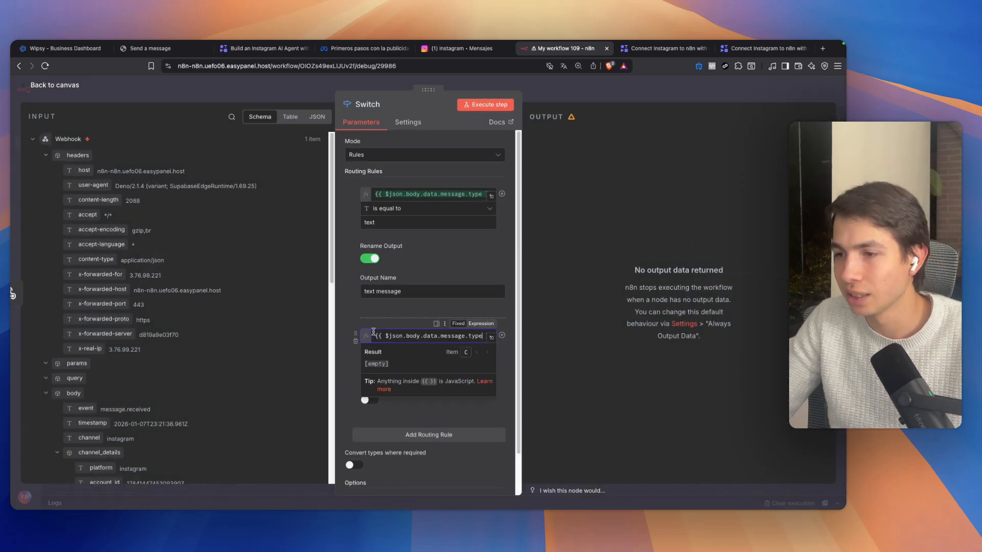
pyautogui.click(573, 362)
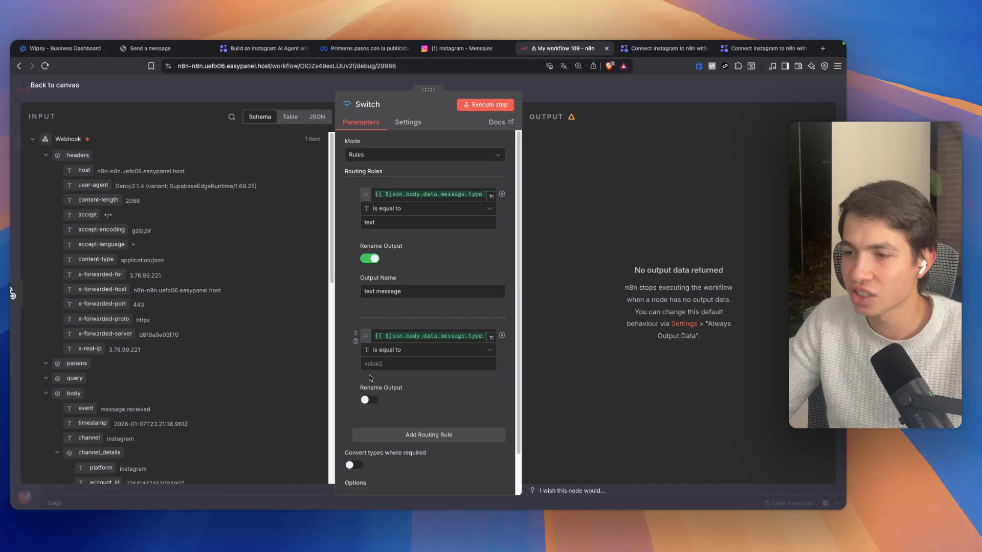
pyautogui.click(394, 339)
pyautogui.click(562, 376)
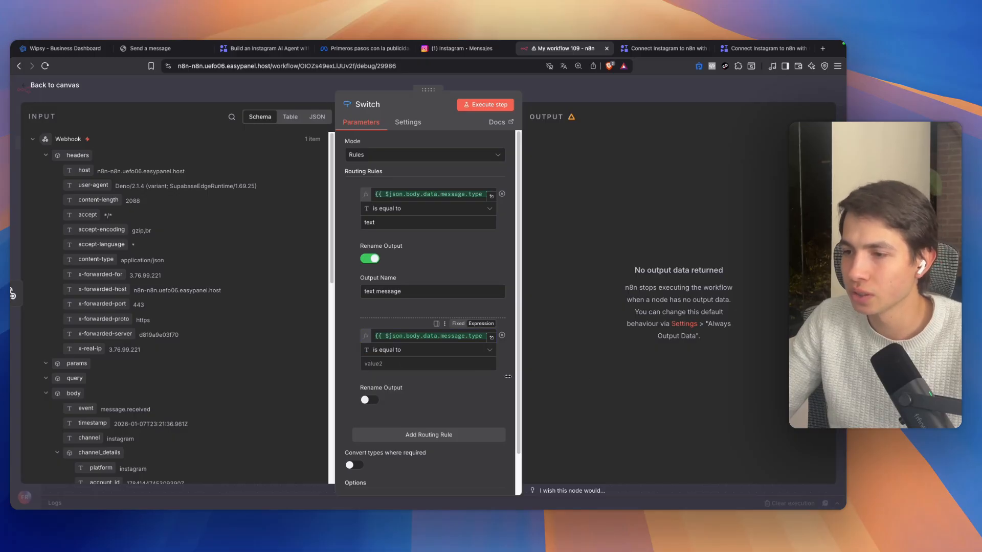
# Make the second routing rule match "audio" and rename its output to "audio".
pyautogui.click(388, 363)
pyautogui.write('audio')
pyautogui.click(364, 400)
pyautogui.scroll(-3, 378, 389)
pyautogui.click(387, 357)
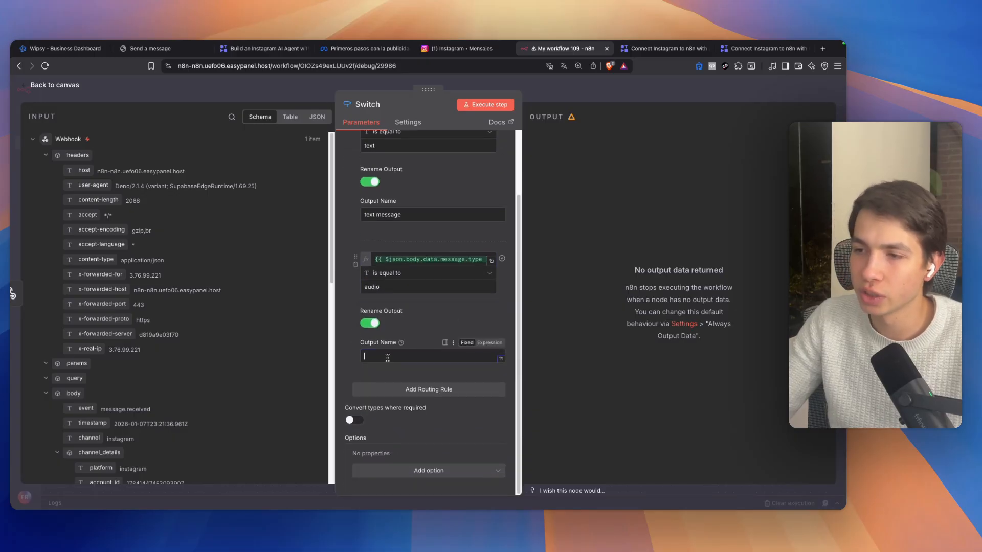
pyautogui.write('audio')
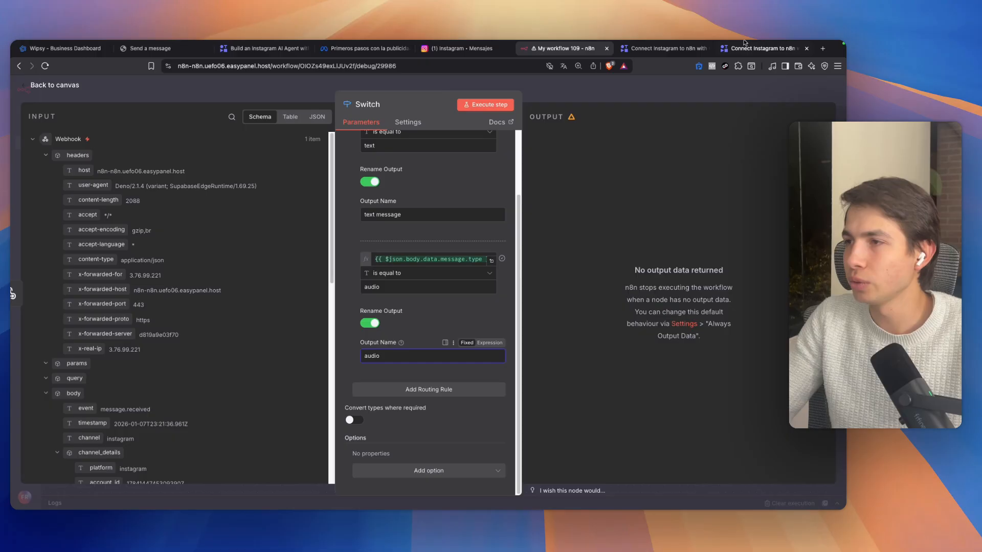
# Close the Switch node and execute the workflow from the Webhook trigger to test the audio route.
pyautogui.click(688, 92)
pyautogui.click(117, 258)
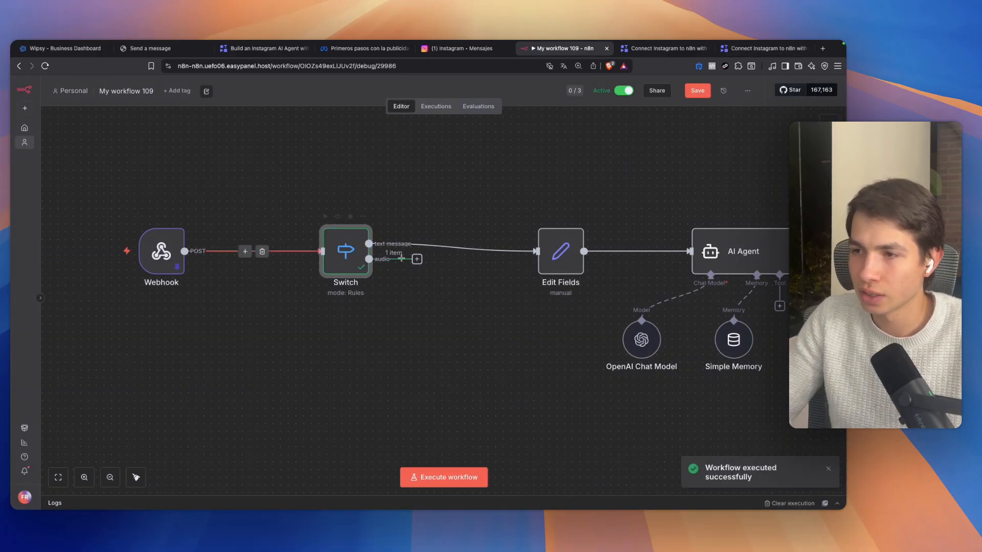
# Inspect the audio message's mediaUrl field in the Switch node's audio output.
pyautogui.doubleClick(346, 255)
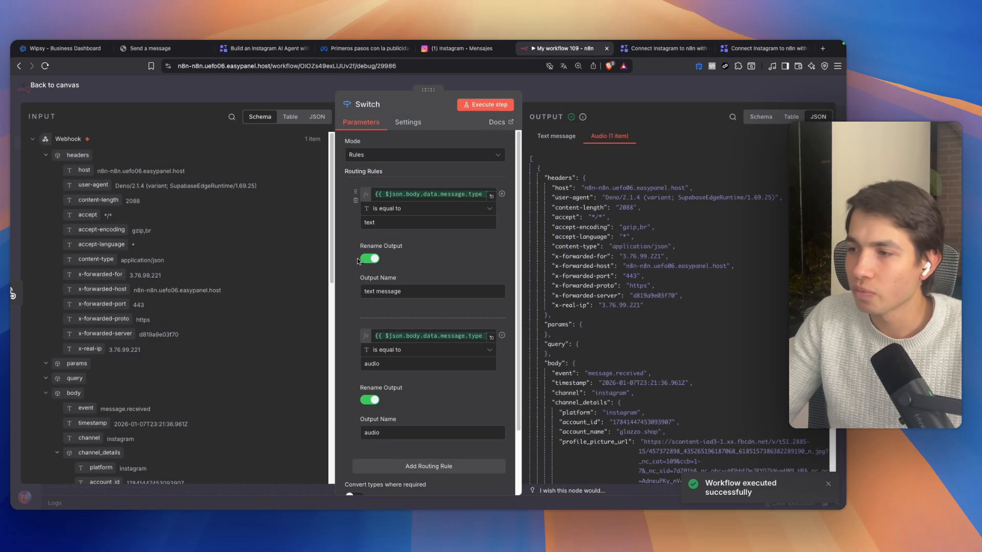
pyautogui.scroll(-5, 610, 328)
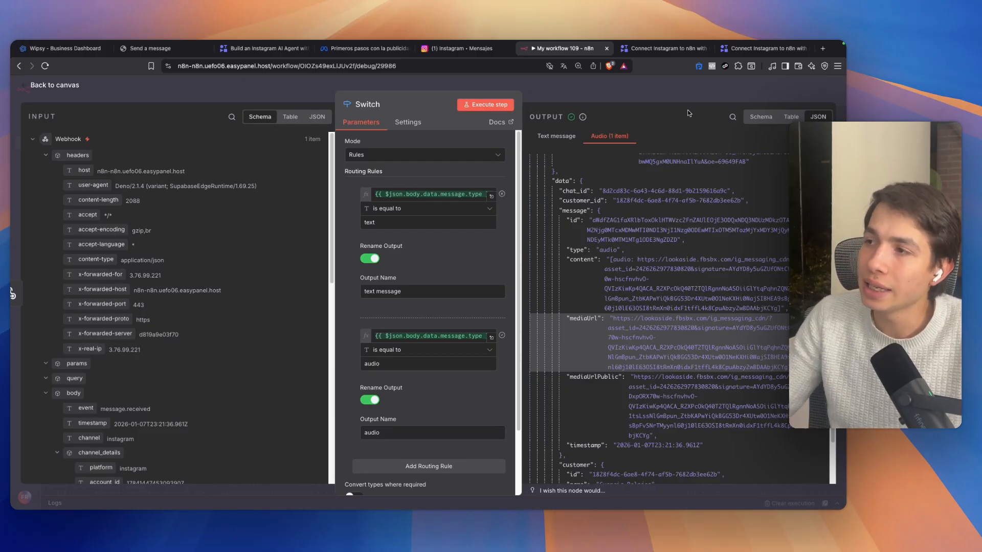
pyautogui.click(683, 95)
# Add an OpenAI "Transcribe a recording" node to the Switch node's audio output and place it below the text branch.
pyautogui.click(416, 260)
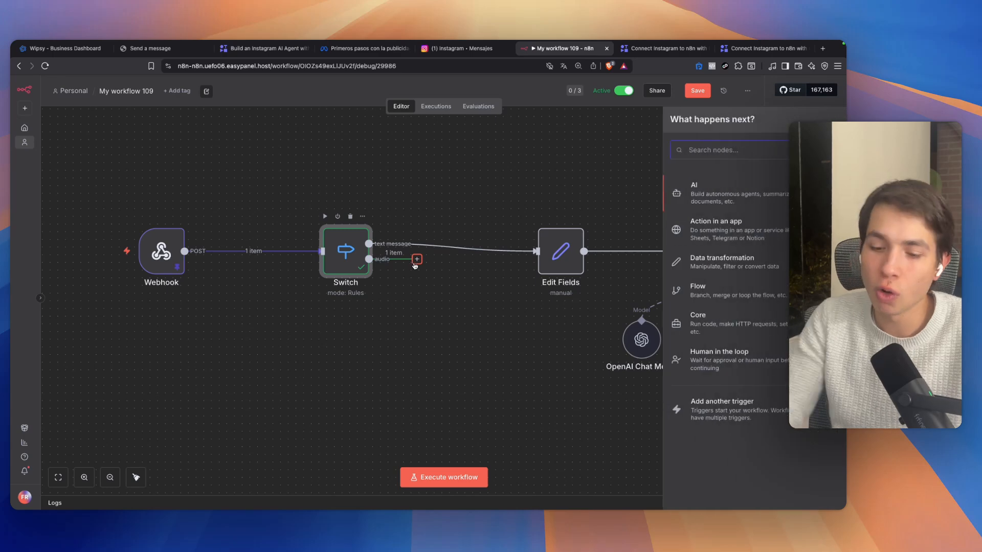
pyautogui.write('ope')
pyautogui.press('Return')
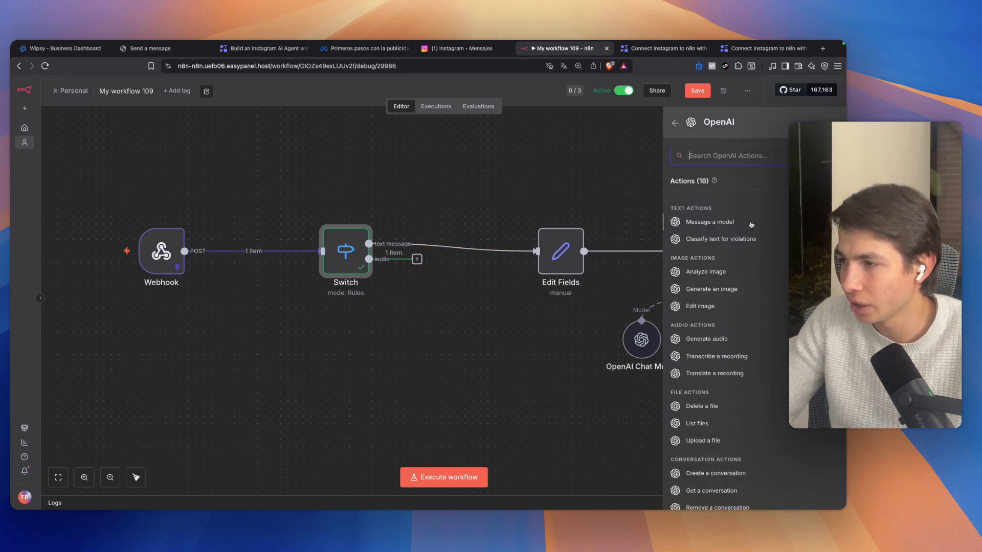
pyautogui.scroll(-1, 717, 341)
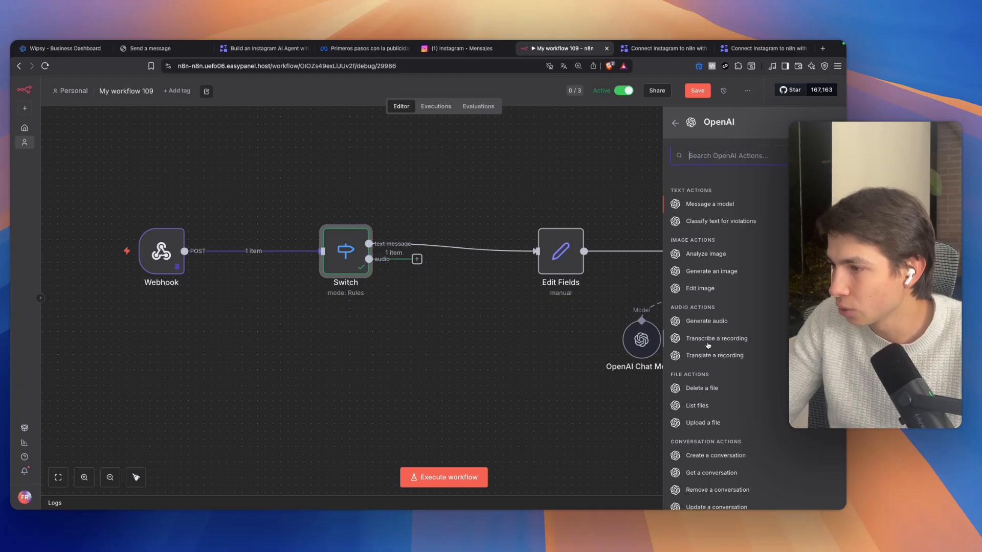
pyautogui.click(691, 340)
pyautogui.press('Escape')
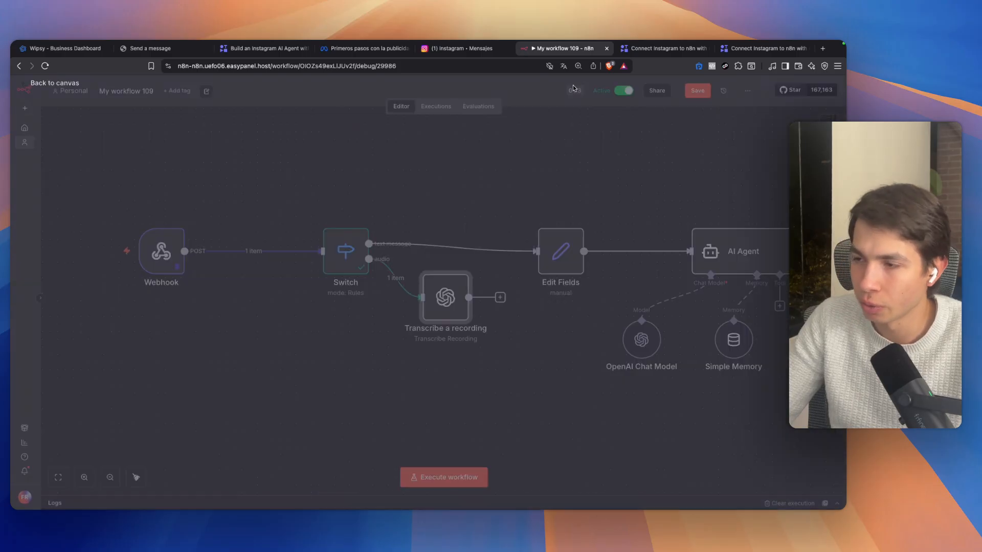
pyautogui.moveTo(434, 289); pyautogui.dragTo(468, 375)
# Check the Transcribe a recording node's settings for the binary input data field it requires.
pyautogui.doubleClick(467, 375)
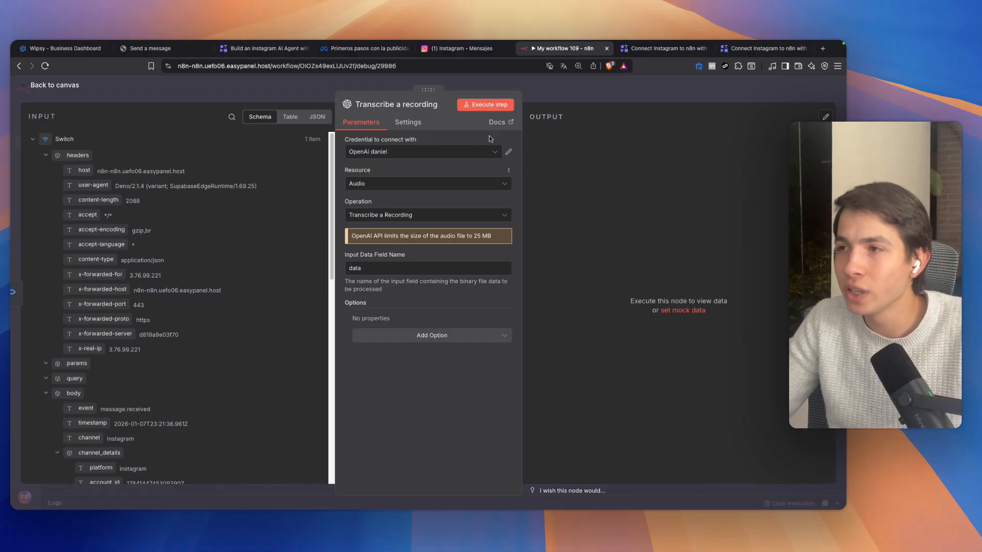
pyautogui.click(566, 84)
pyautogui.doubleClick(458, 374)
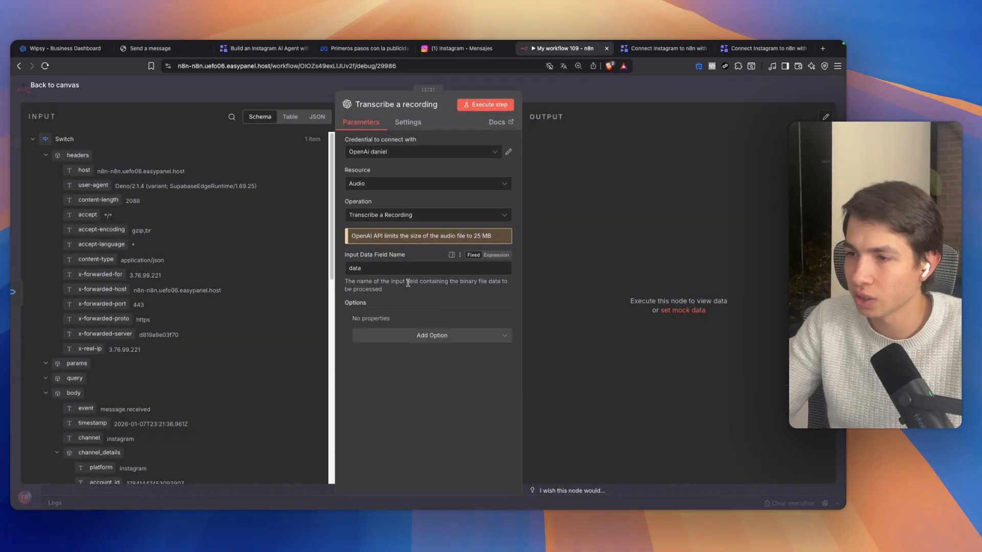
pyautogui.moveTo(409, 282); pyautogui.dragTo(352, 281)
pyautogui.click(580, 95)
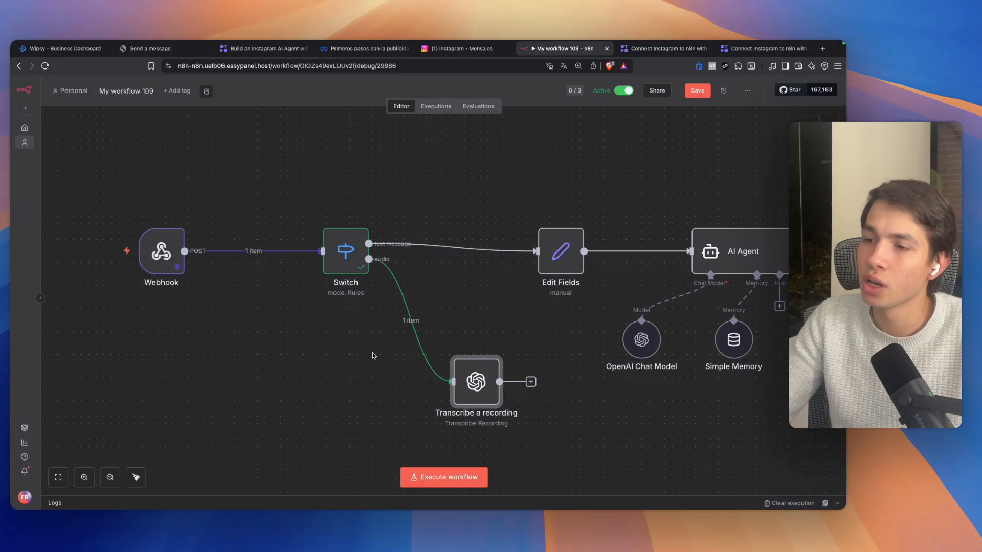
# Insert an HTTP Request node on the connection between Switch and Transcribe a recording.
pyautogui.click(402, 321)
pyautogui.write('http')
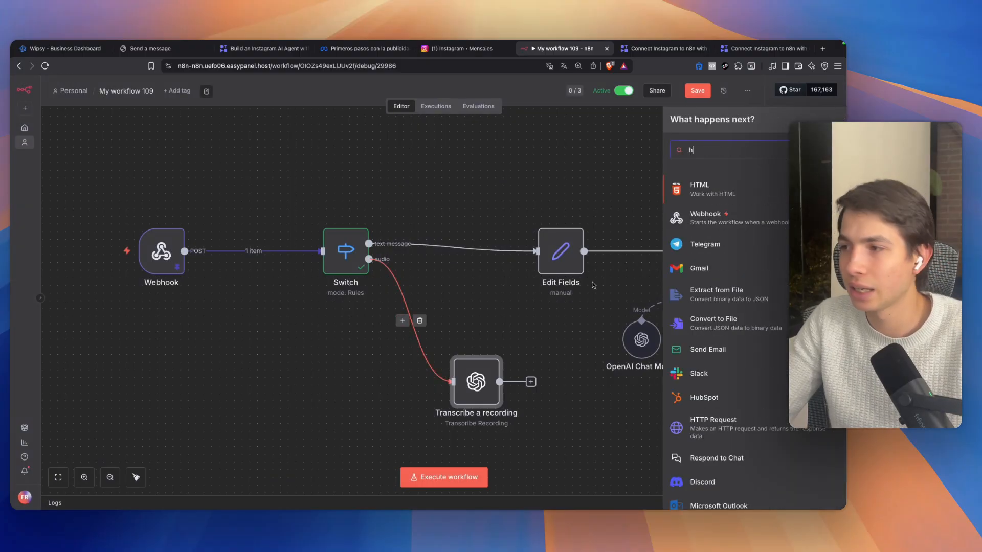
pyautogui.press('Return')
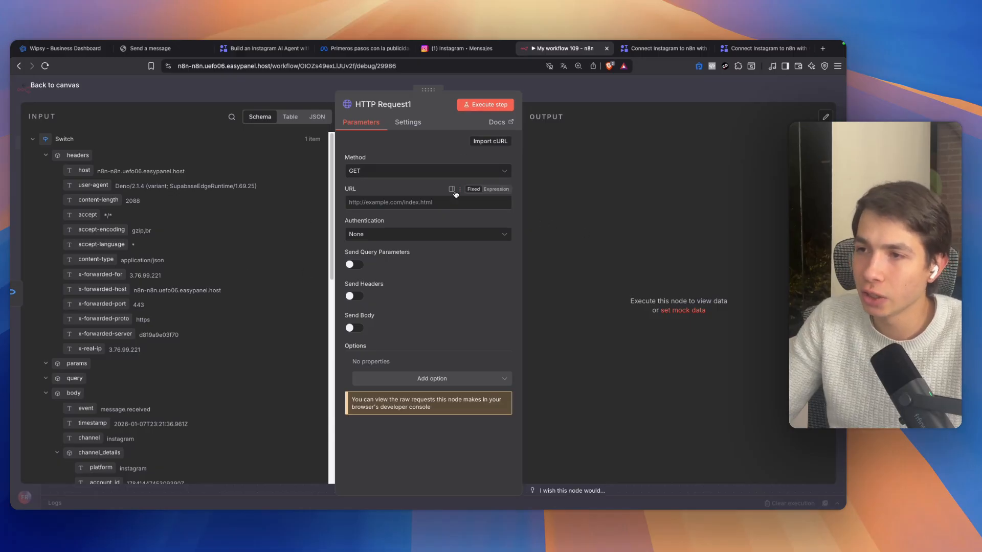
# Set the HTTP Request1 URL to {{ $json.body.data.message.mediaUrl }} and execute the node to download the audio file.
pyautogui.scroll(-10, 177, 276)
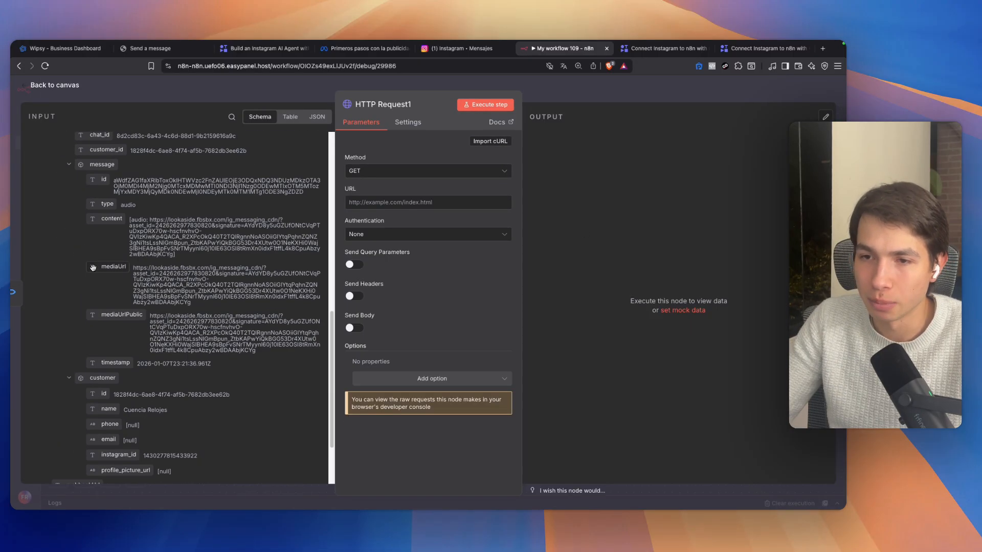
pyautogui.moveTo(110, 266); pyautogui.dragTo(467, 198)
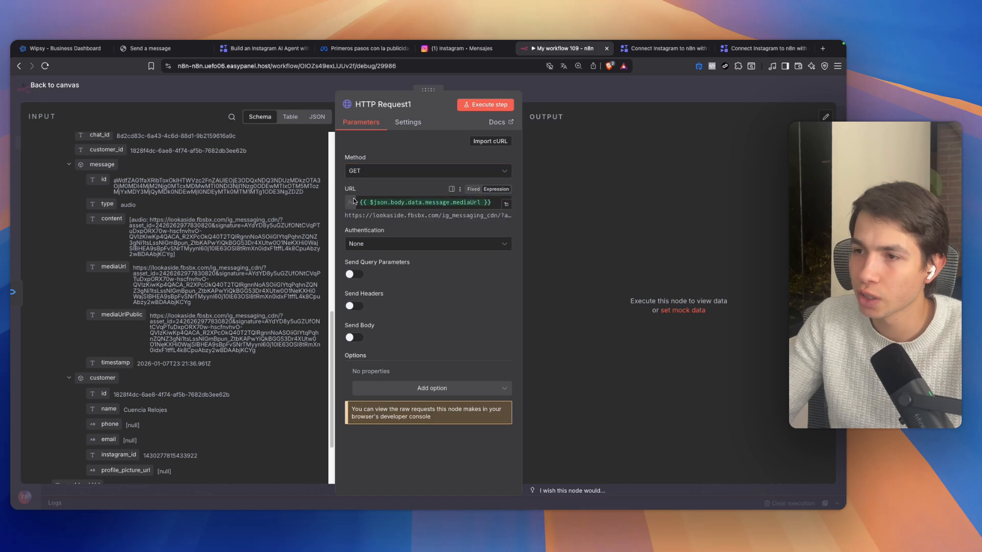
pyautogui.click(471, 109)
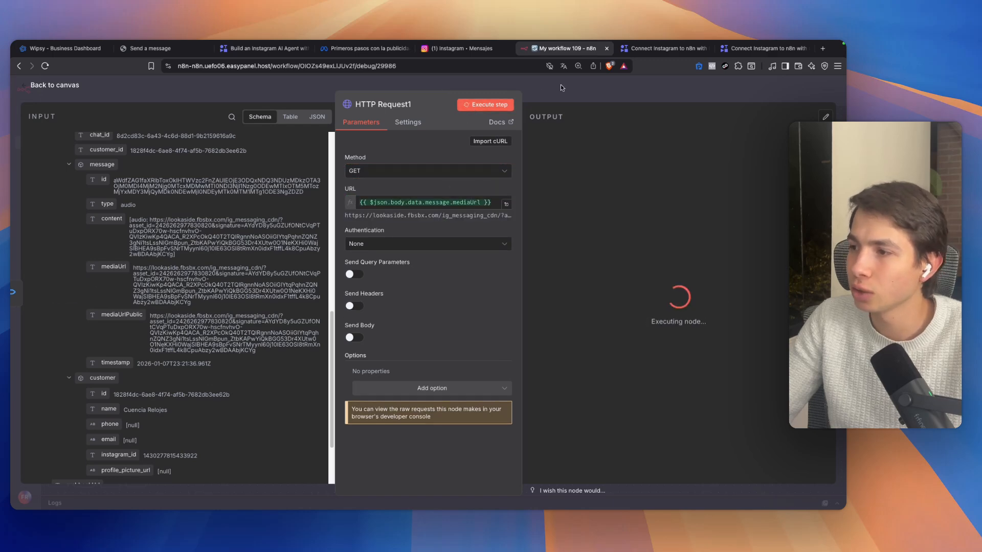
pyautogui.click(560, 84)
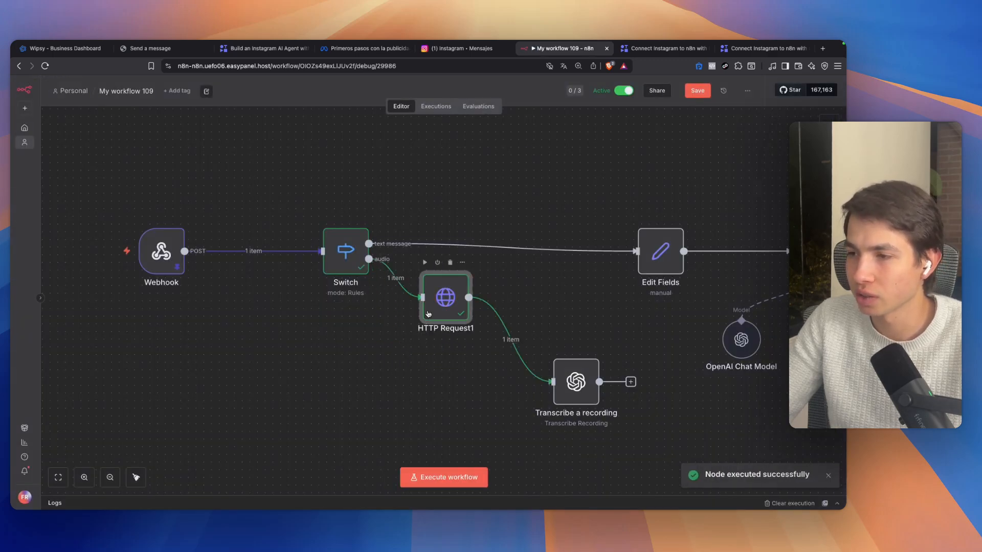
# Line up the HTTP Request1 and Transcribe a recording nodes and execute the transcription of the downloaded audio.
pyautogui.moveTo(429, 314); pyautogui.dragTo(421, 354)
pyautogui.moveTo(575, 383); pyautogui.dragTo(570, 335)
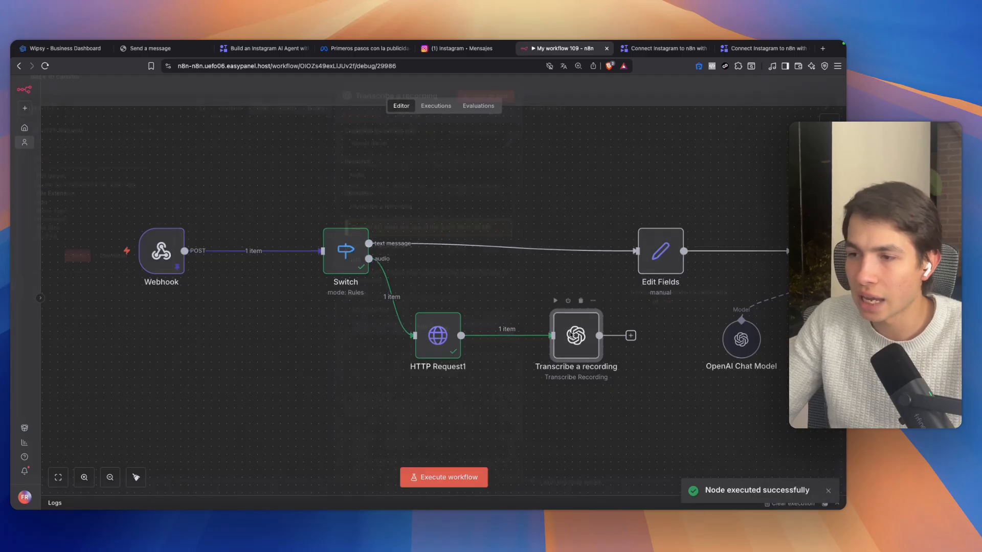
pyautogui.doubleClick(570, 334)
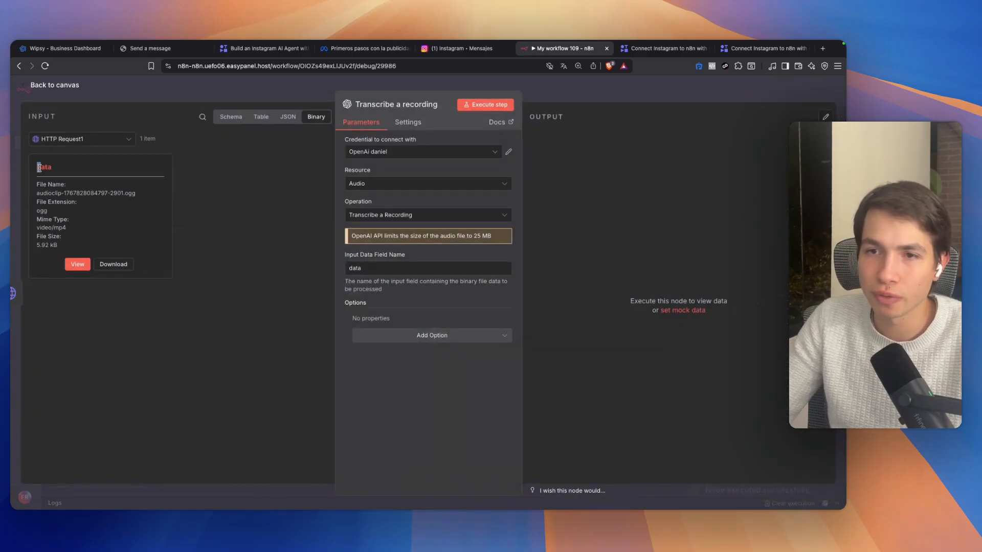
pyautogui.moveTo(38, 169); pyautogui.dragTo(45, 168)
pyautogui.click(243, 207)
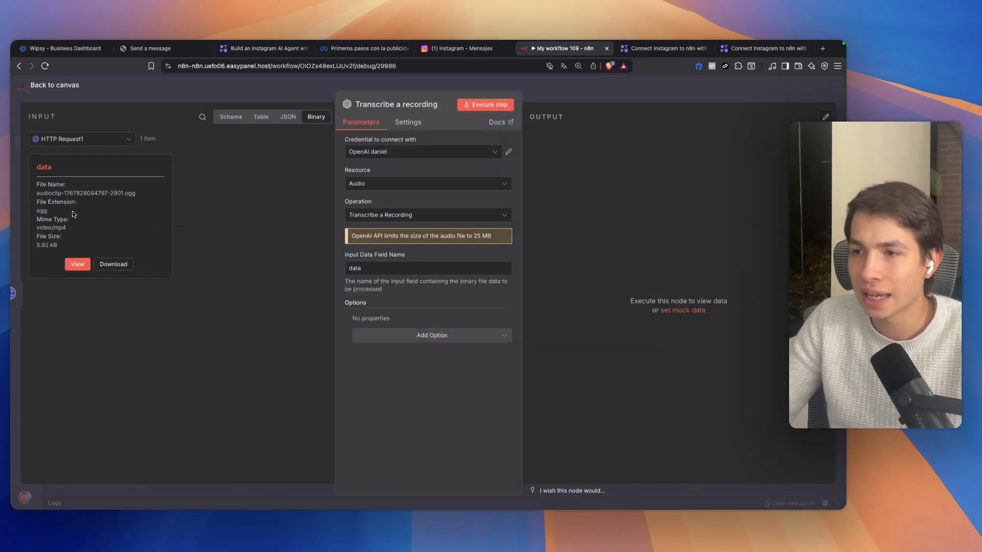
pyautogui.click(474, 105)
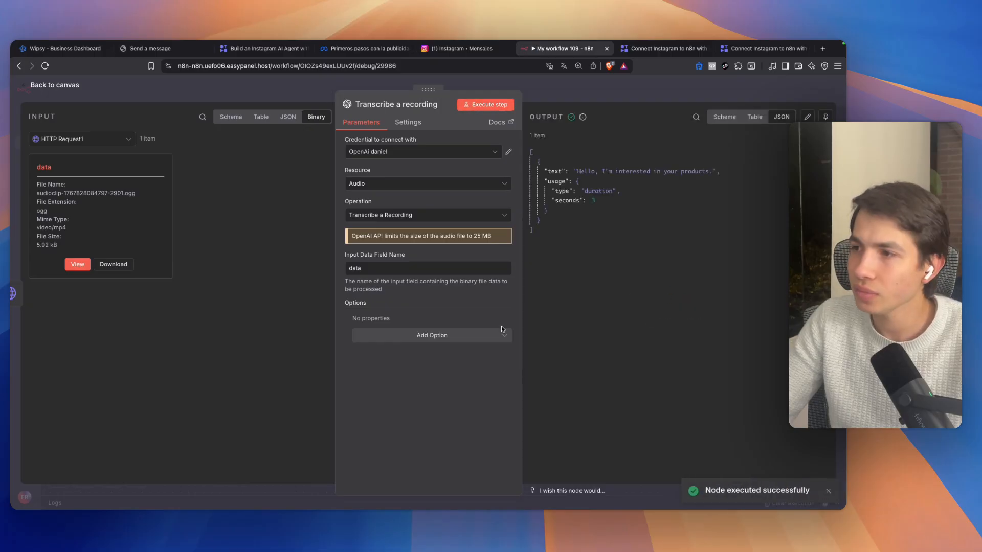
pyautogui.moveTo(556, 170); pyautogui.dragTo(663, 174)
pyautogui.doubleClick(594, 215)
pyautogui.click(612, 99)
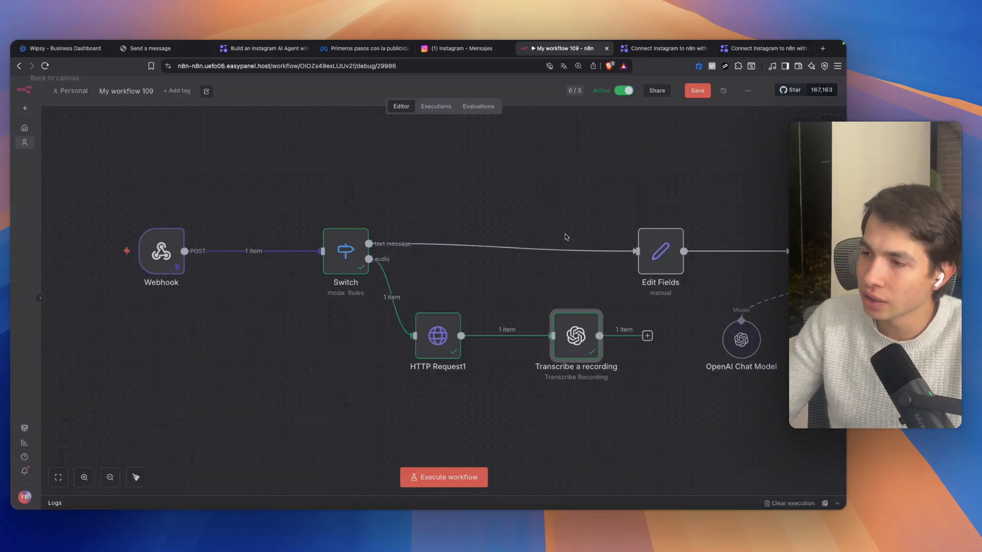
# Connect the Transcribe a recording node's output directly to the AI Agent.
pyautogui.hscroll(5, 565, 237)
pyautogui.moveTo(399, 256); pyautogui.dragTo(399, 248)
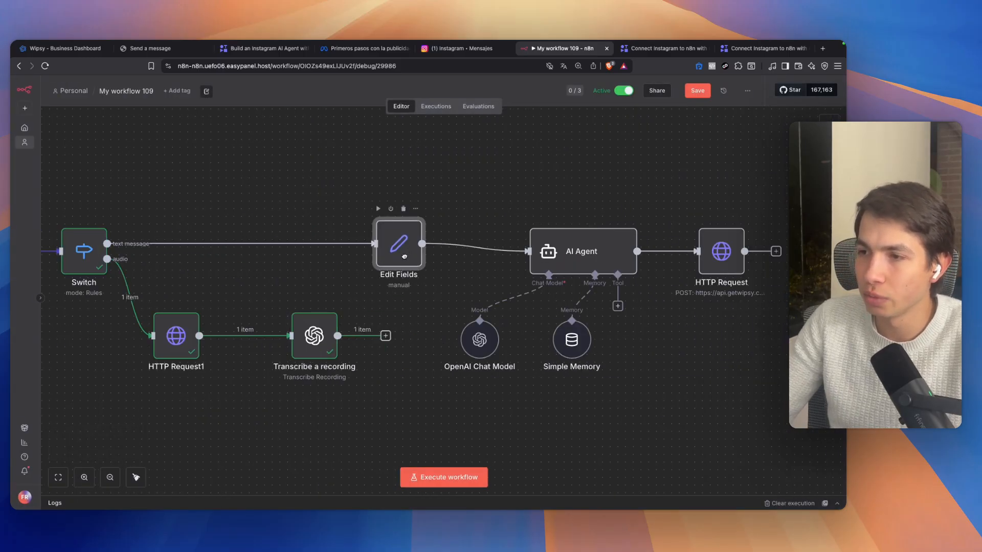
pyautogui.moveTo(386, 335); pyautogui.dragTo(577, 254)
# Try to add the transcription text {{ $json.text }} below the message input in the AI Agent prompt.
pyautogui.doubleClick(577, 254)
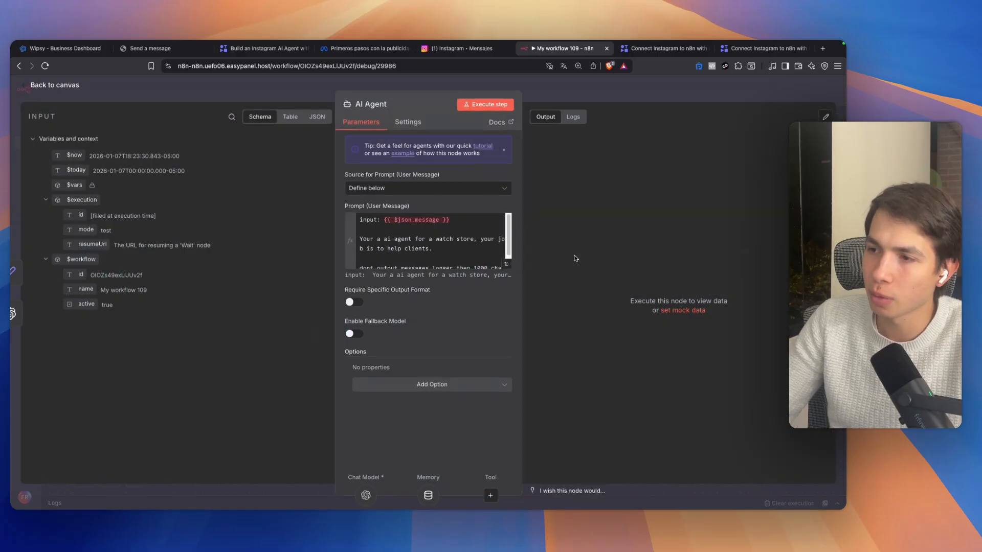
pyautogui.click(506, 261)
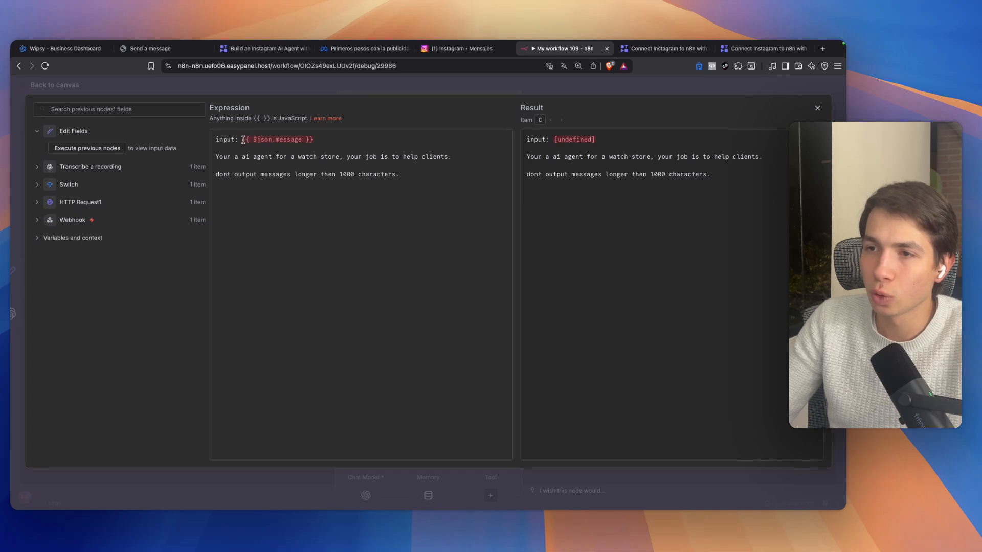
pyautogui.moveTo(247, 139); pyautogui.dragTo(309, 140)
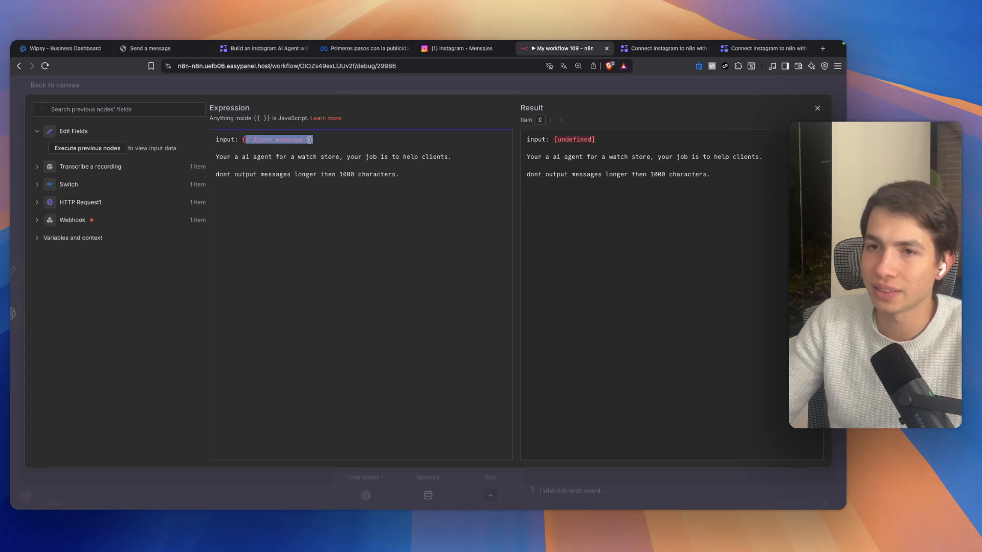
pyautogui.click(94, 171)
pyautogui.moveTo(68, 169); pyautogui.dragTo(317, 149)
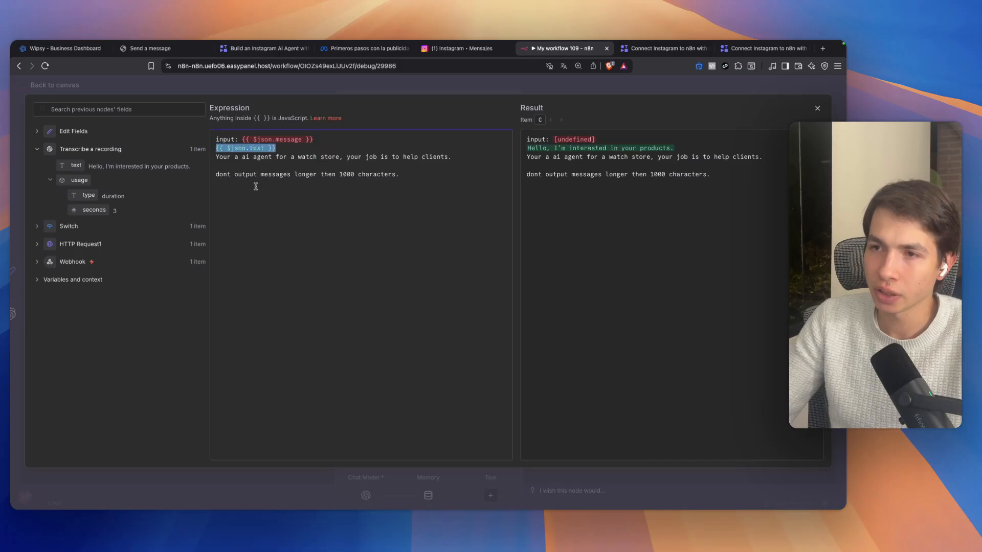
pyautogui.click(252, 221)
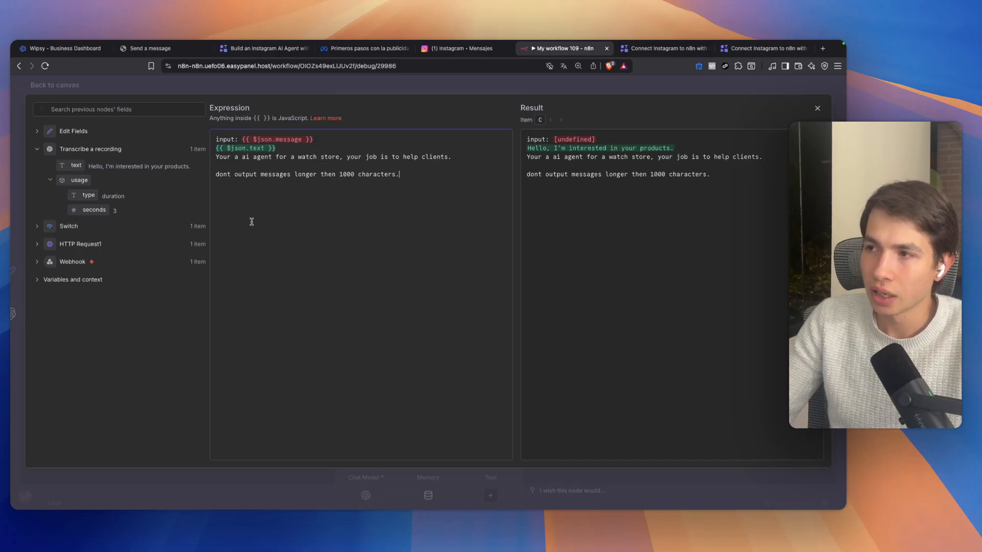
pyautogui.moveTo(216, 140)
pyautogui.mouseDown()
pyautogui.moveTo(313, 139)
pyautogui.moveTo(243, 138)
pyautogui.moveTo(207, 151)
pyautogui.mouseUp()
pyautogui.click(244, 138)
pyautogui.press('BackSpace')
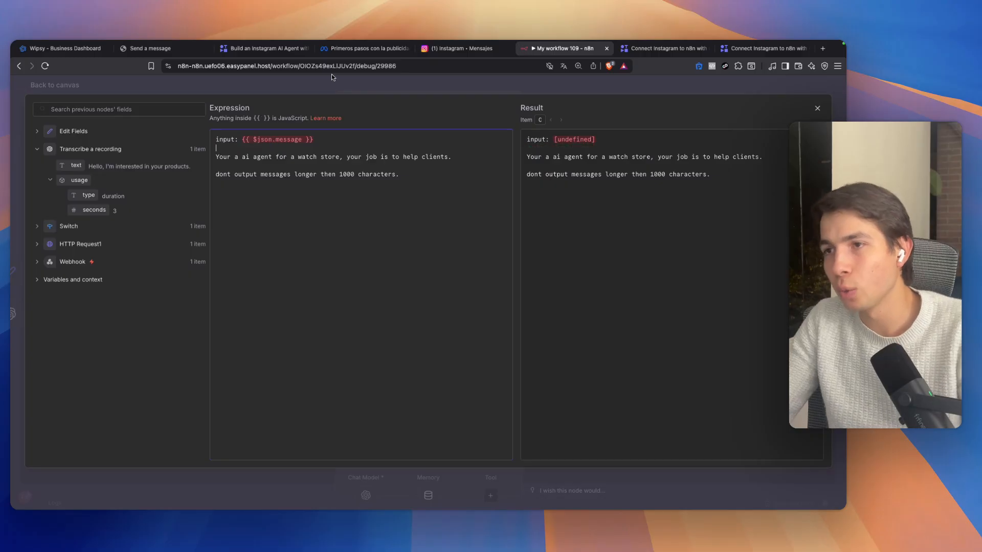
pyautogui.click(332, 83)
pyautogui.click(393, 86)
# Duplicate the Edit Fields node and connect the copy after Transcribe a recording, replacing that node's direct connection to the AI Agent.
pyautogui.click(412, 253)
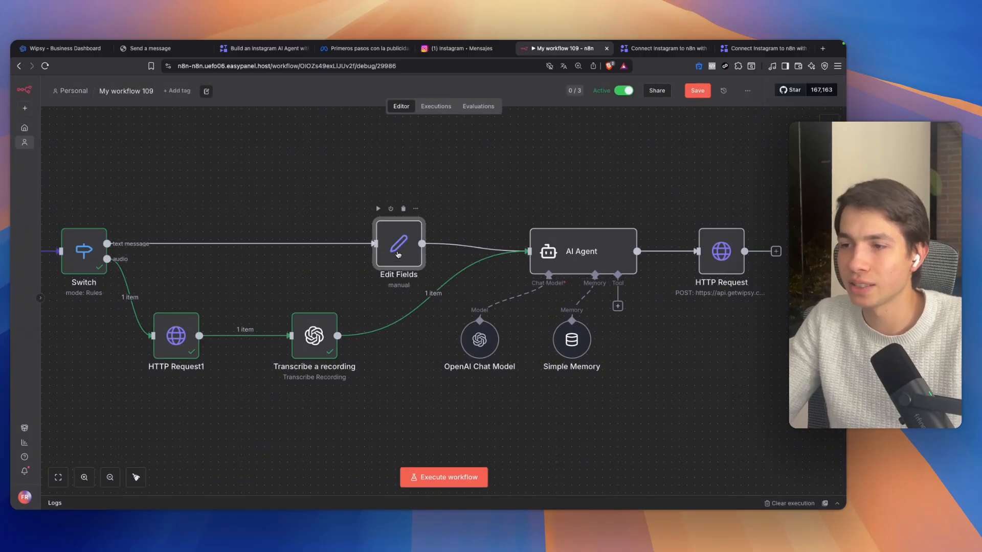
pyautogui.hotkey('ctrl', 'c')
pyautogui.hotkey('ctrl', 'v')
pyautogui.click(441, 295)
pyautogui.moveTo(337, 336); pyautogui.dragTo(394, 311)
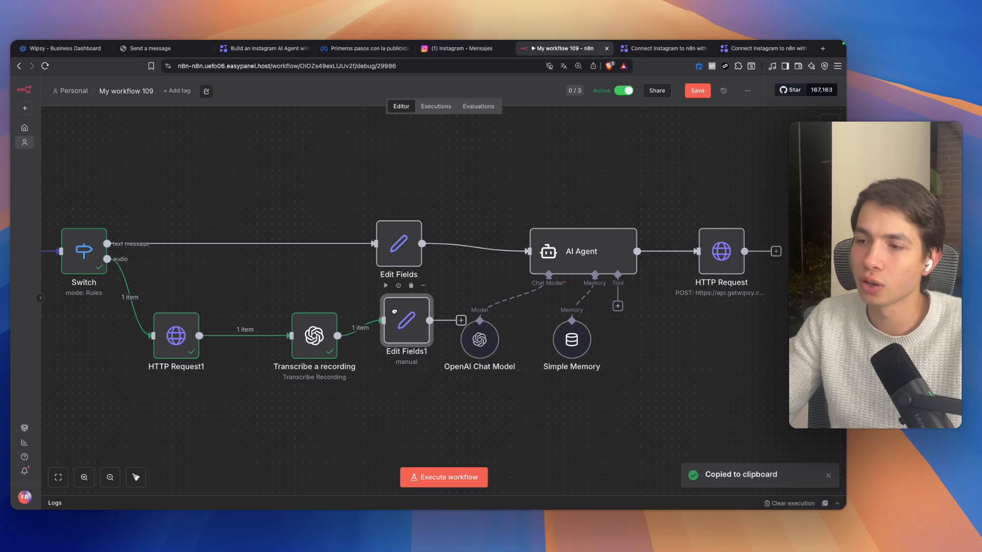
pyautogui.moveTo(318, 334); pyautogui.dragTo(280, 334)
pyautogui.moveTo(399, 325); pyautogui.dragTo(358, 336)
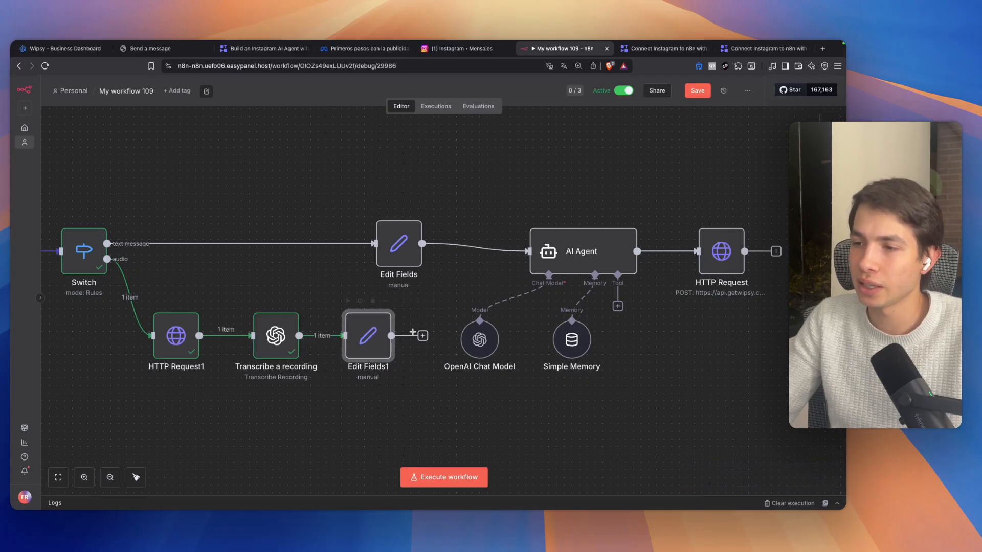
# Set the message field in Edit Fields1 to {{ $json.text }} and execute the node to check its output.
pyautogui.doubleClick(382, 345)
pyautogui.click(407, 225)
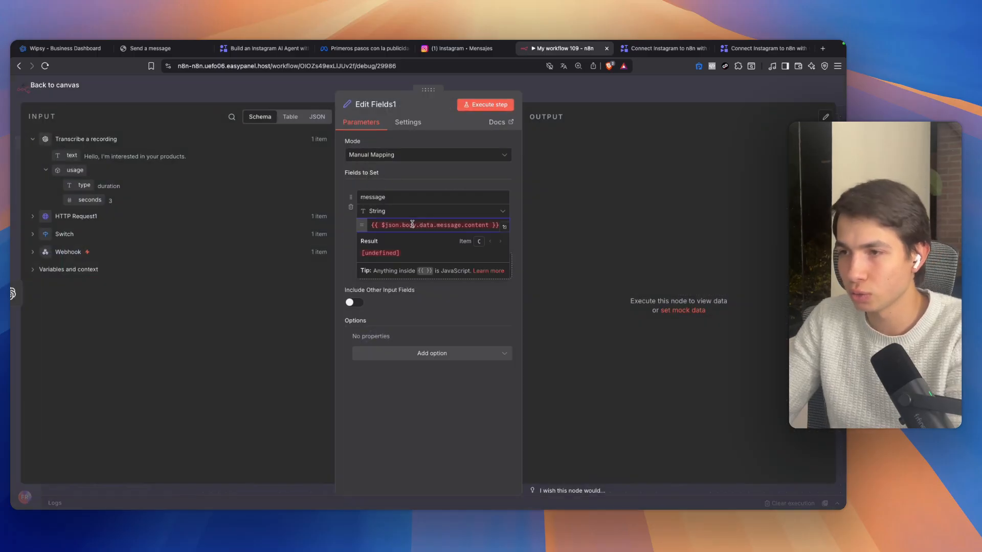
pyautogui.hotkey('ctrl', 'a')
pyautogui.press('BackSpace')
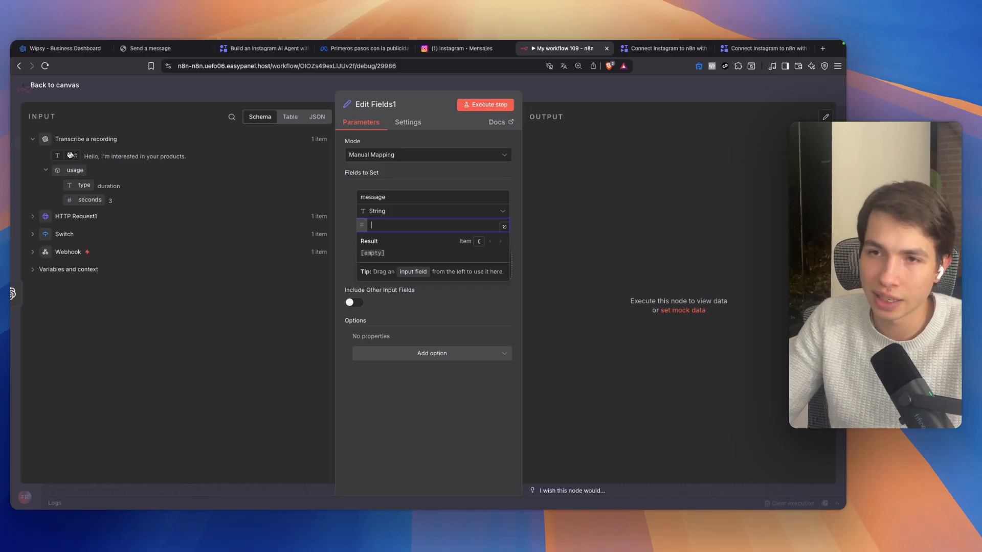
pyautogui.moveTo(68, 155); pyautogui.dragTo(404, 225)
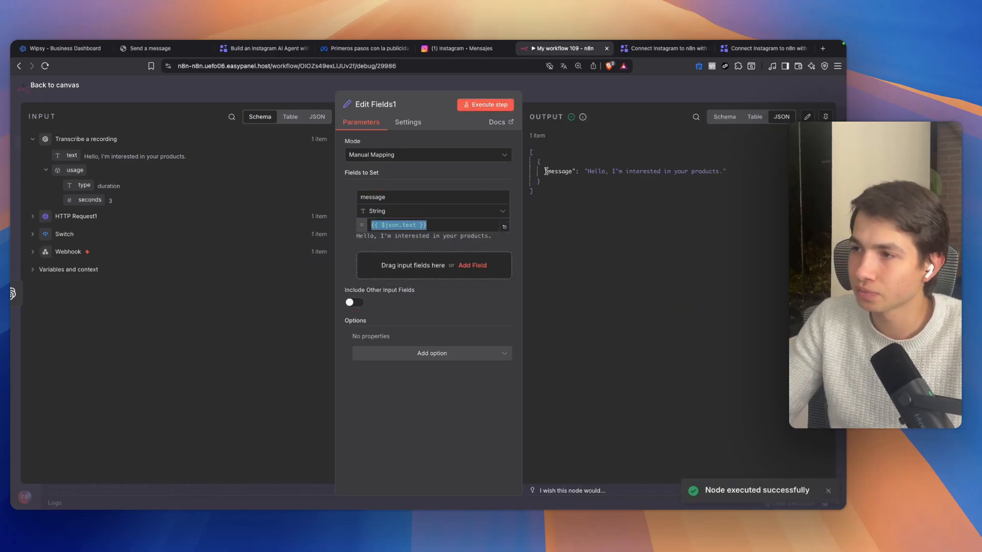
pyautogui.moveTo(546, 171); pyautogui.dragTo(597, 172)
pyautogui.click(563, 183)
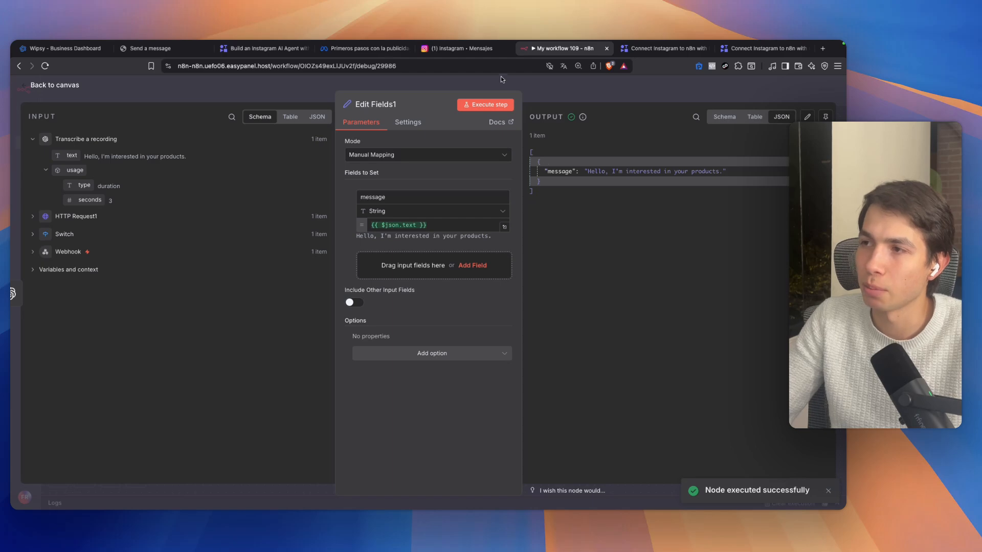
pyautogui.click(546, 90)
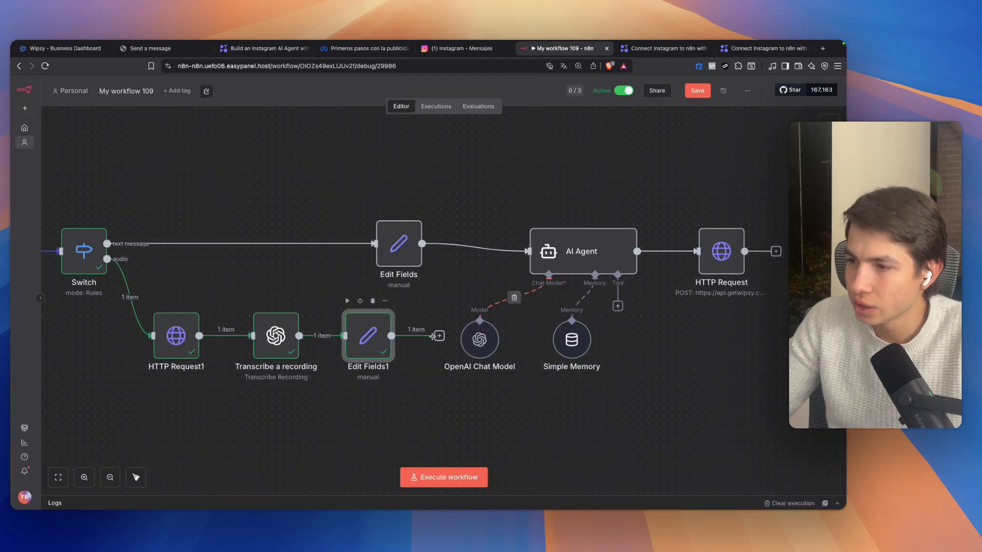
# Connect Edit Fields1 to the AI Agent and review the agent's full prompt expression.
pyautogui.doubleClick(582, 252)
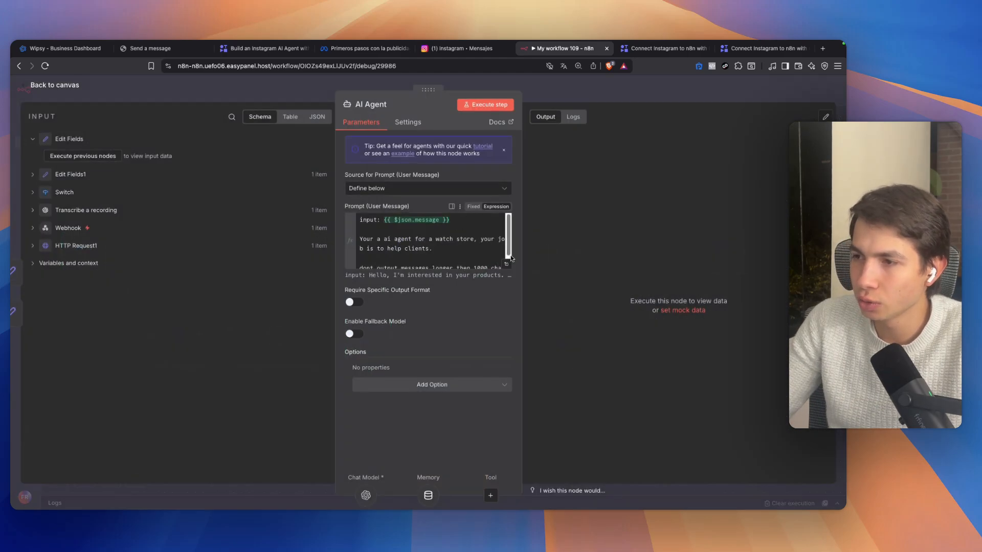
pyautogui.click(507, 264)
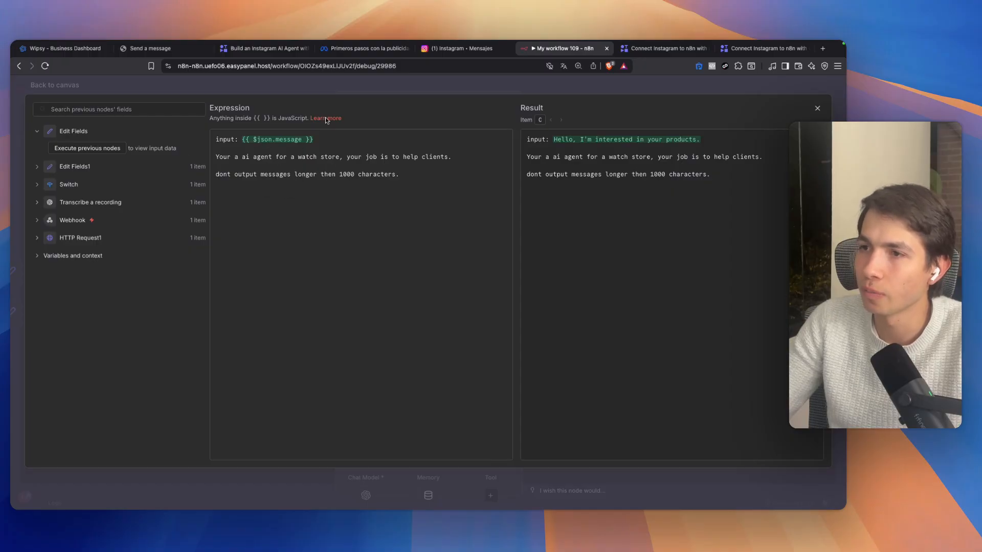
pyautogui.click(440, 84)
pyautogui.press('Escape')
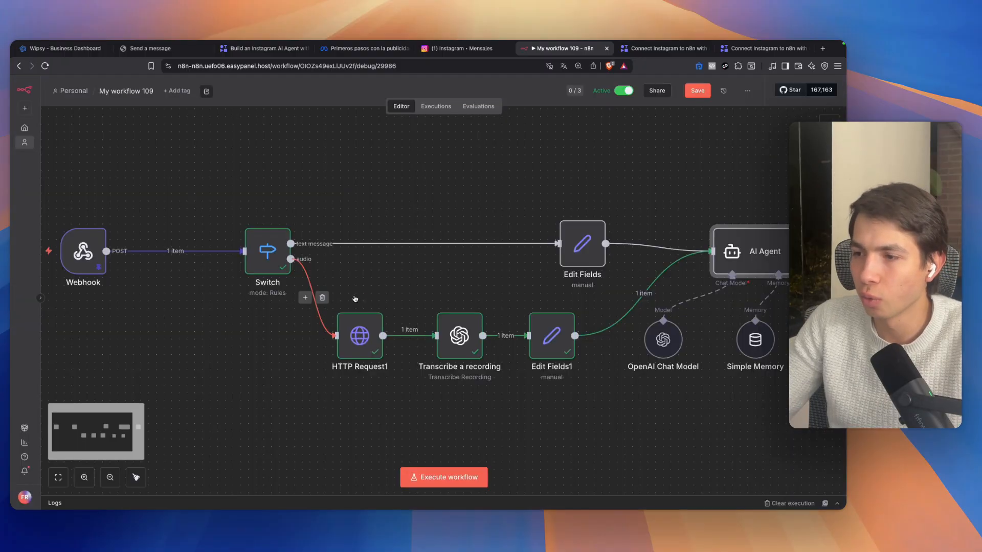
# Move the Edit Fields node closer to the Switch and save the workflow.
pyautogui.hscroll(2, 706, 269)
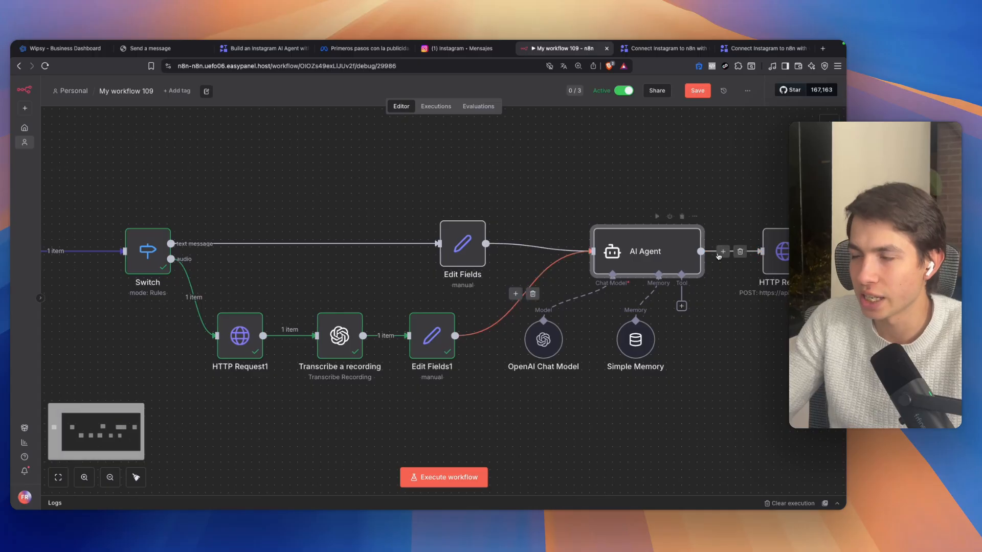
pyautogui.moveTo(463, 244); pyautogui.dragTo(393, 251)
pyautogui.press('super+s')
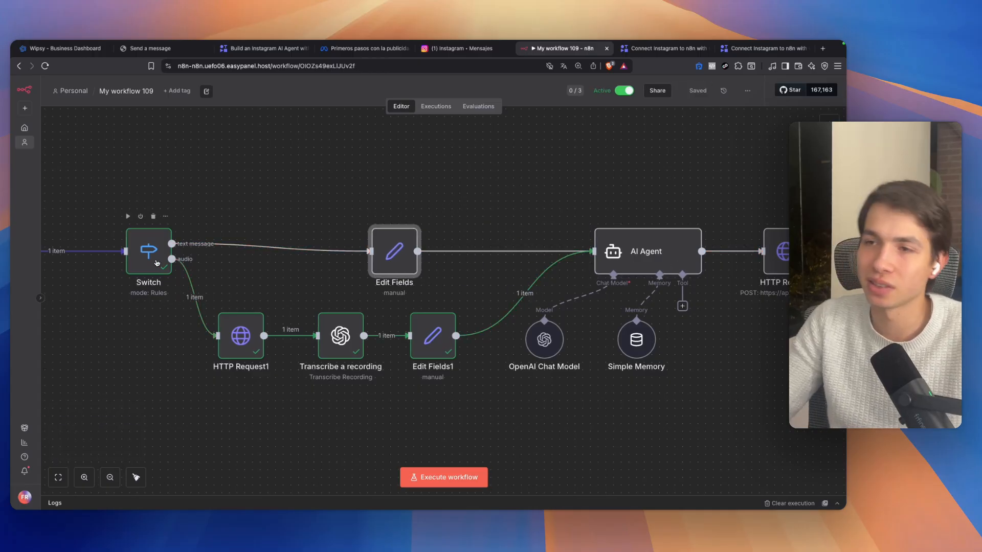
# Switch to Instagram and send the copied watch photo in the GLAZZO chat.
pyautogui.hscroll(-4, 460, 213)
pyautogui.click(457, 49)
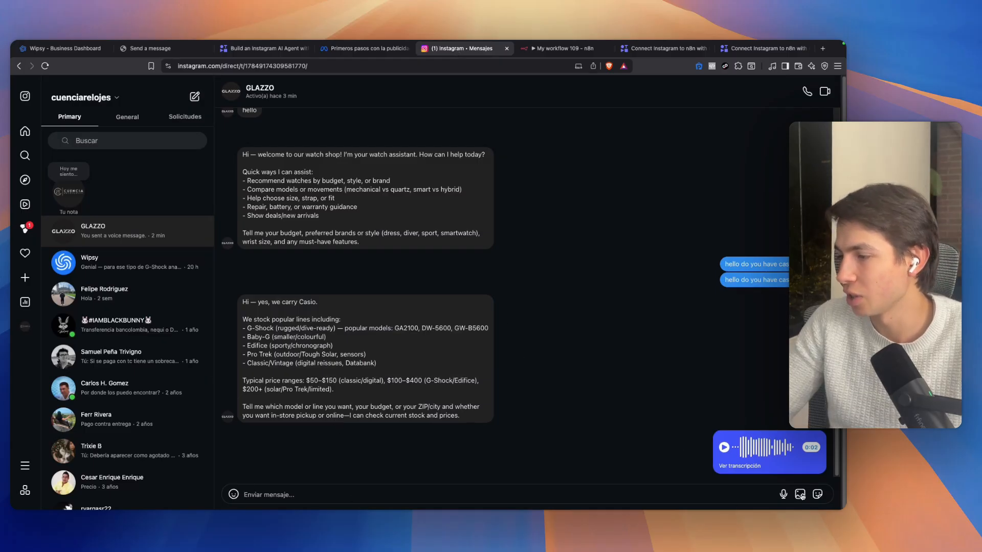
pyautogui.press('super+v')
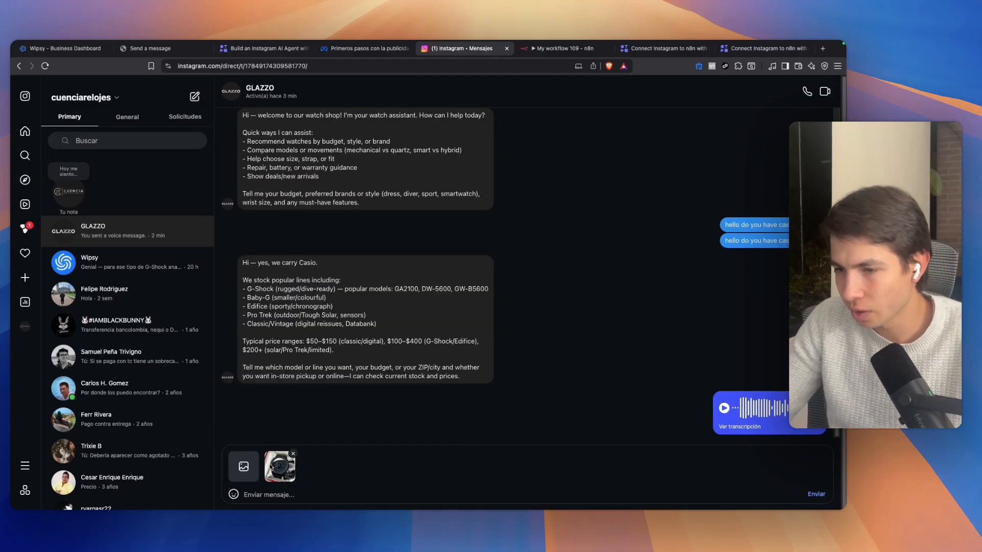
pyautogui.click(815, 494)
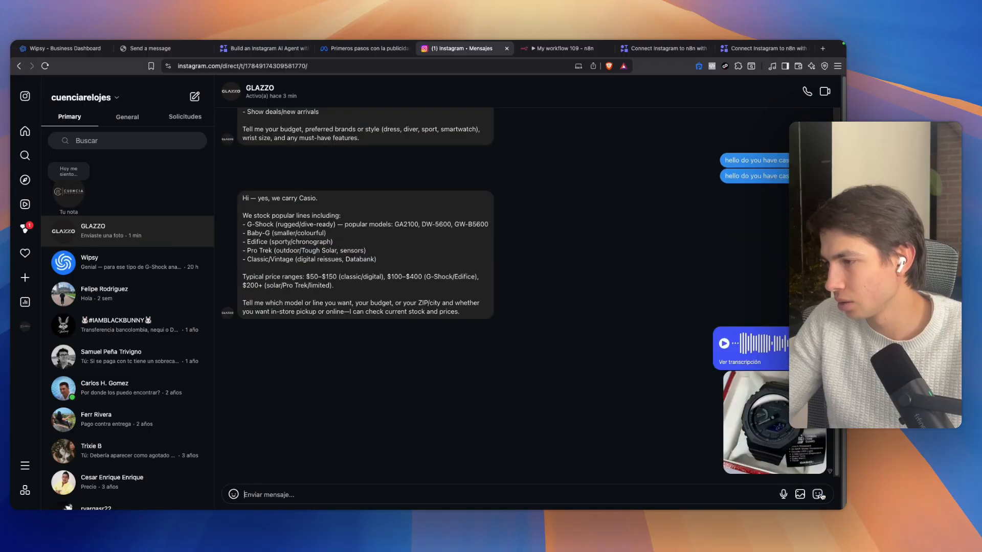
# Return to the n8n workflow and copy the data of its latest execution into the editor.
pyautogui.click(566, 49)
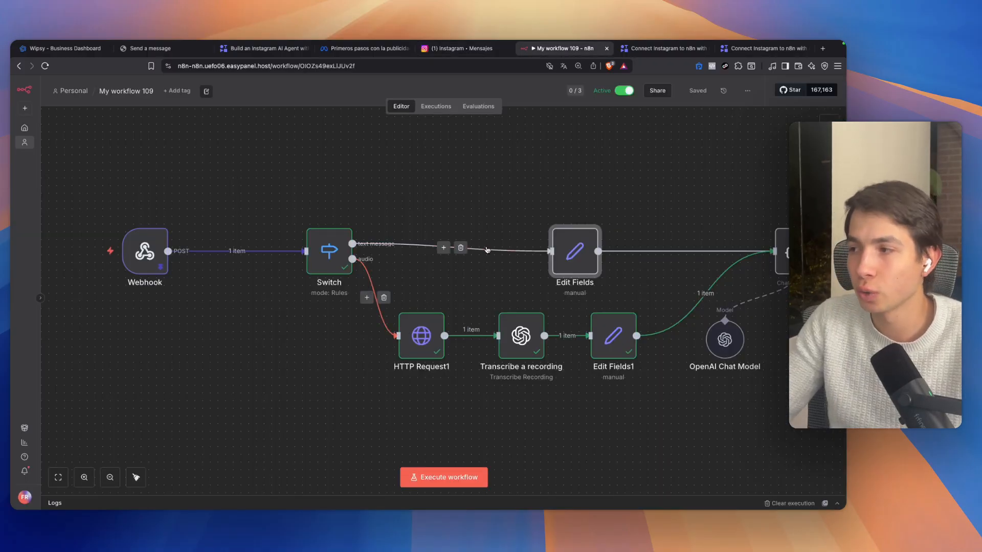
pyautogui.hscroll(5, 450, 245)
pyautogui.hscroll(-3, 750, 229)
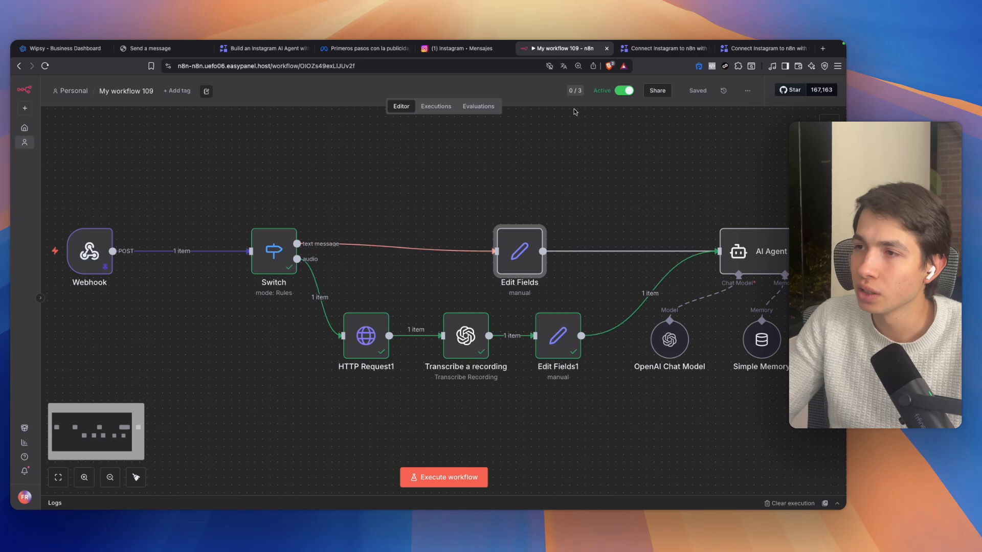
pyautogui.click(435, 106)
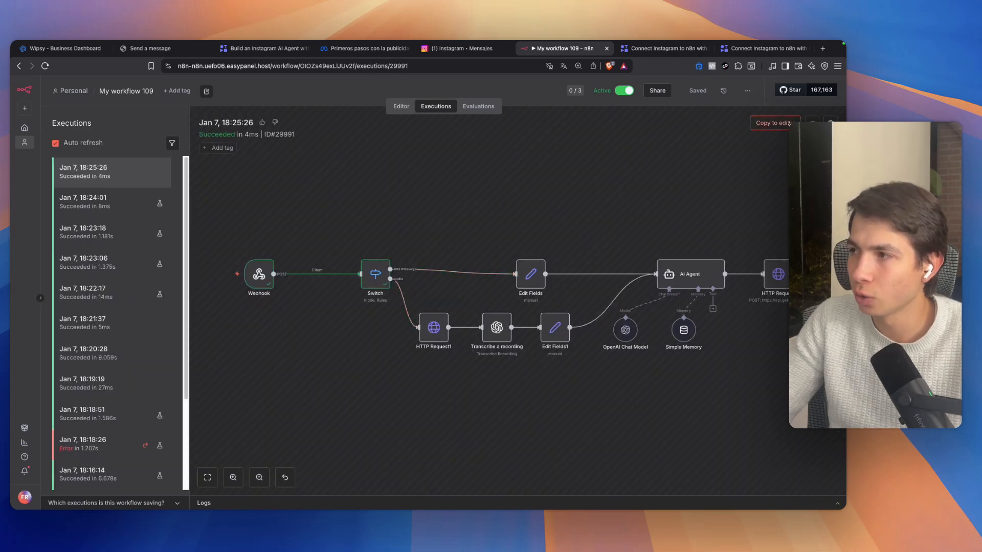
pyautogui.click(772, 122)
pyautogui.click(507, 328)
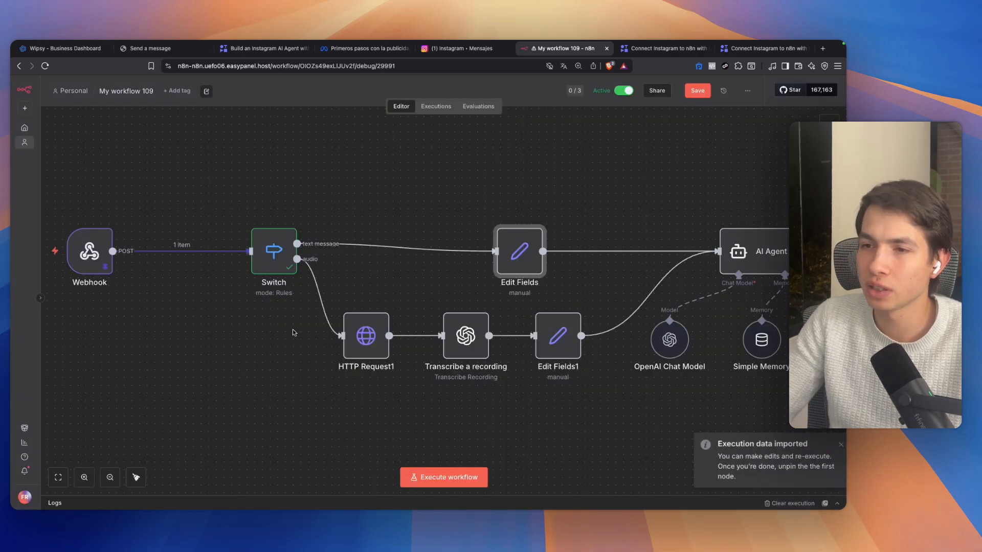
# Add a Switch routing rule that matches the message type expression {{ $json.body.data.message.type }} when it equals image.
pyautogui.doubleClick(249, 261)
pyautogui.scroll(-3, 366, 307)
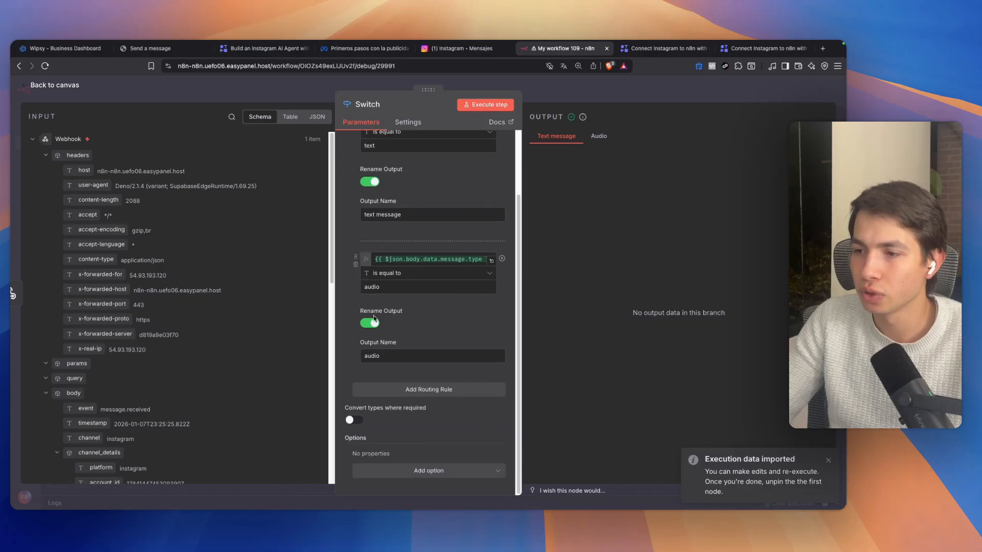
pyautogui.click(382, 392)
pyautogui.scroll(-2, 399, 307)
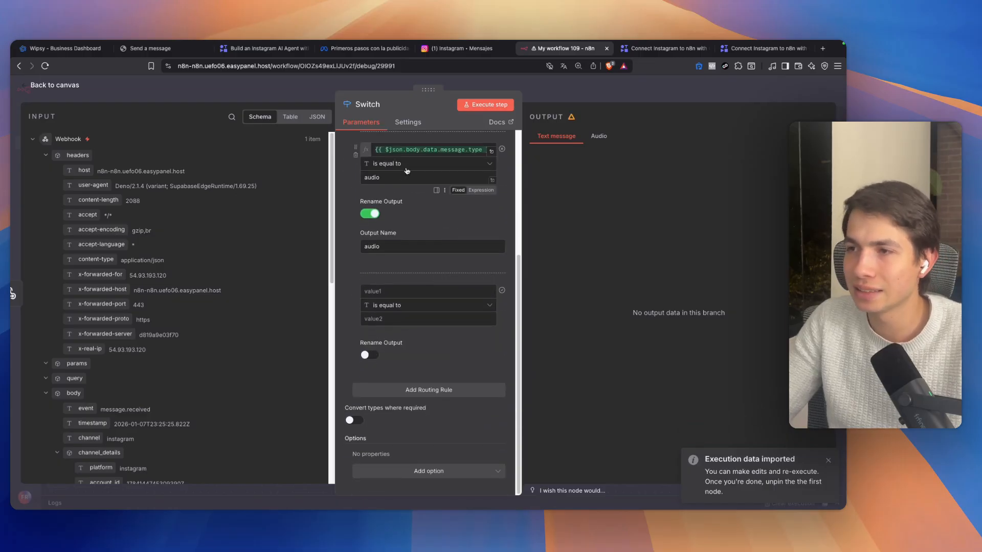
pyautogui.click(412, 149)
pyautogui.click(382, 291)
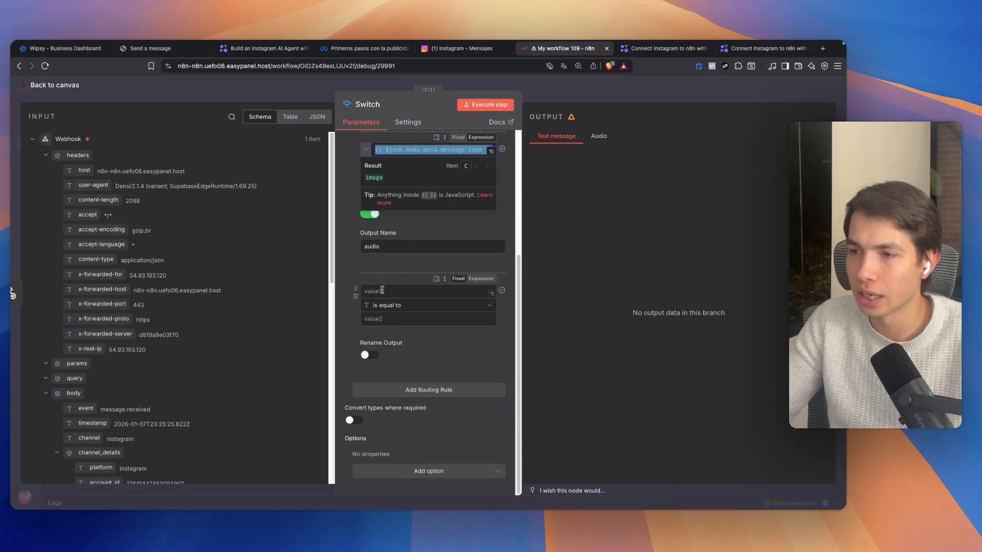
pyautogui.press('super+v')
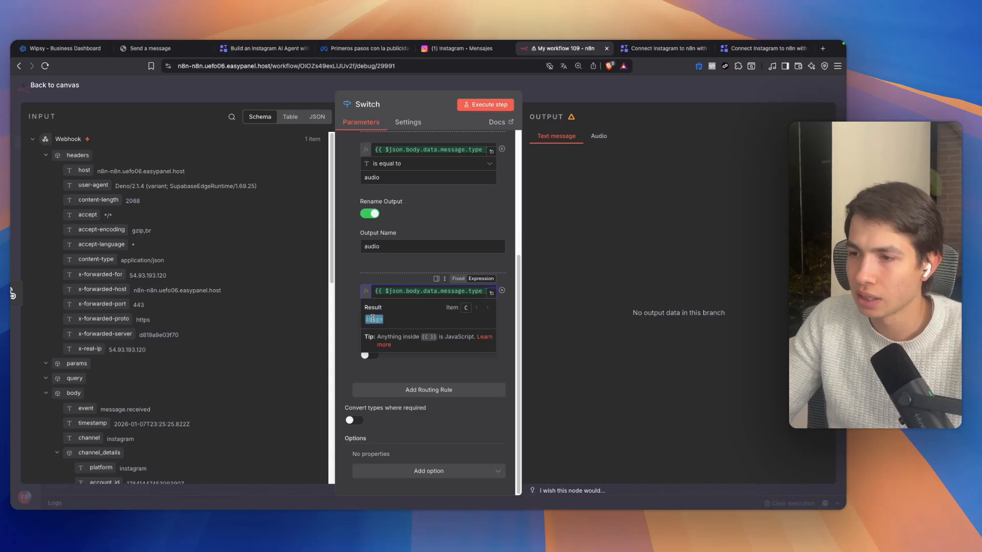
pyautogui.click(391, 325)
pyautogui.write('image')
# Name the new rule's output image, execute the Switch and reposition its node slightly.
pyautogui.click(370, 356)
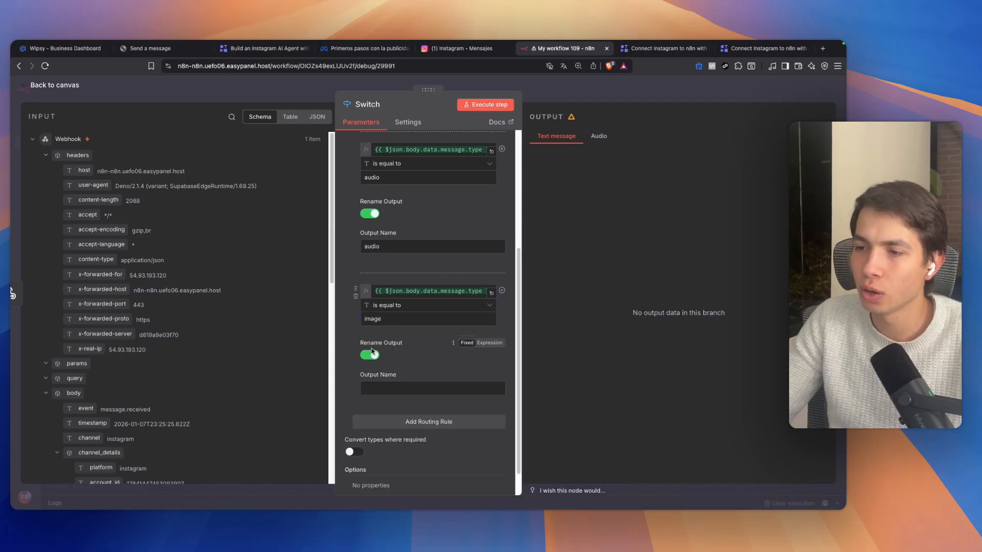
pyautogui.scroll(-1, 376, 353)
pyautogui.write('image')
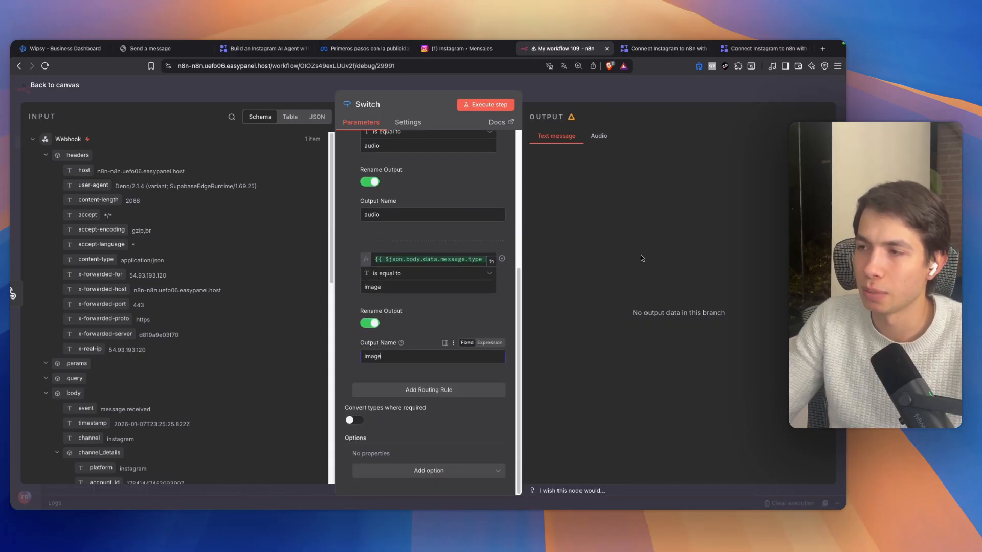
pyautogui.click(599, 93)
pyautogui.moveTo(280, 264); pyautogui.dragTo(272, 264)
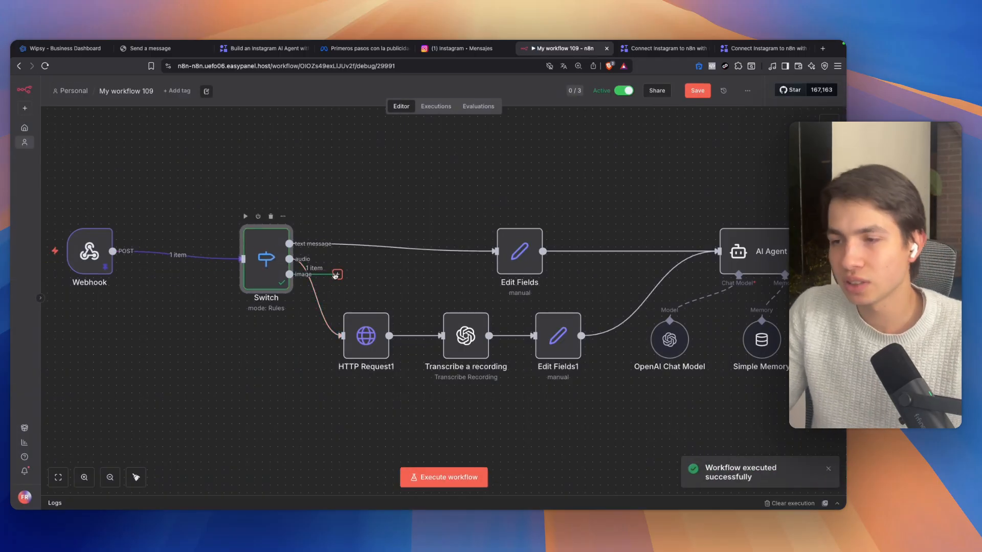
# Add an OpenAI Analyze image node to the Switch's image output, below the audio branch.
pyautogui.moveTo(335, 276); pyautogui.dragTo(333, 443)
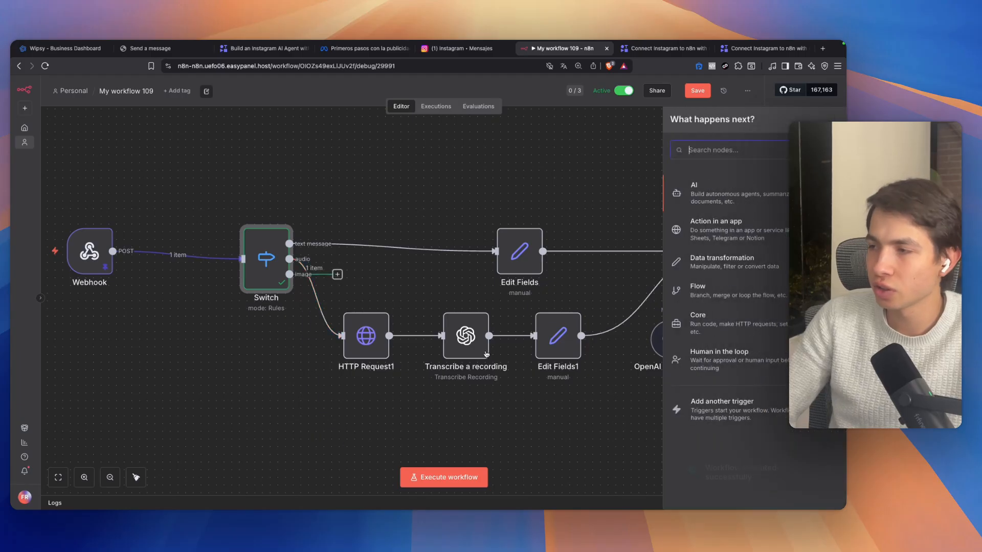
pyautogui.write('open')
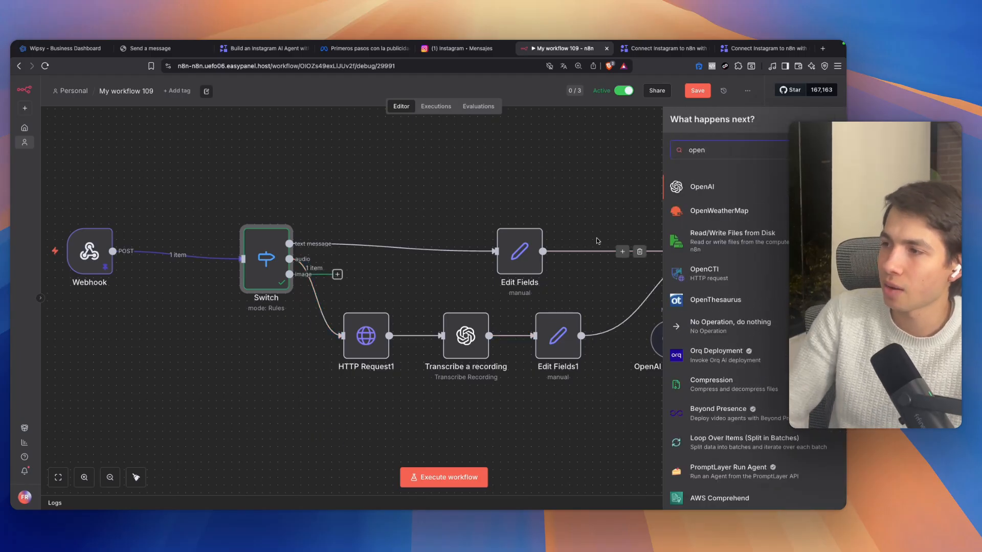
pyautogui.press('Return')
pyautogui.scroll(-3, 705, 322)
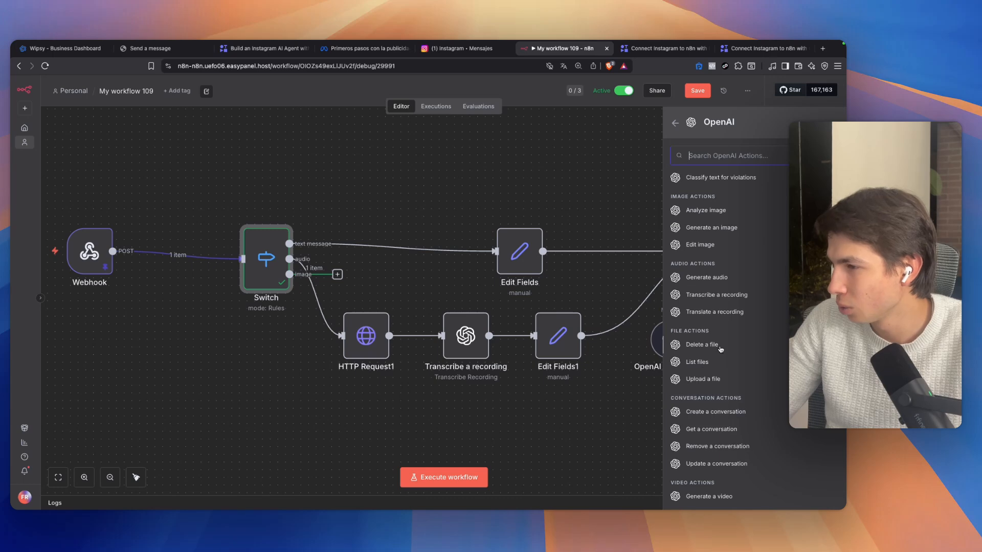
pyautogui.scroll(1, 706, 221)
pyautogui.click(719, 223)
pyautogui.click(397, 88)
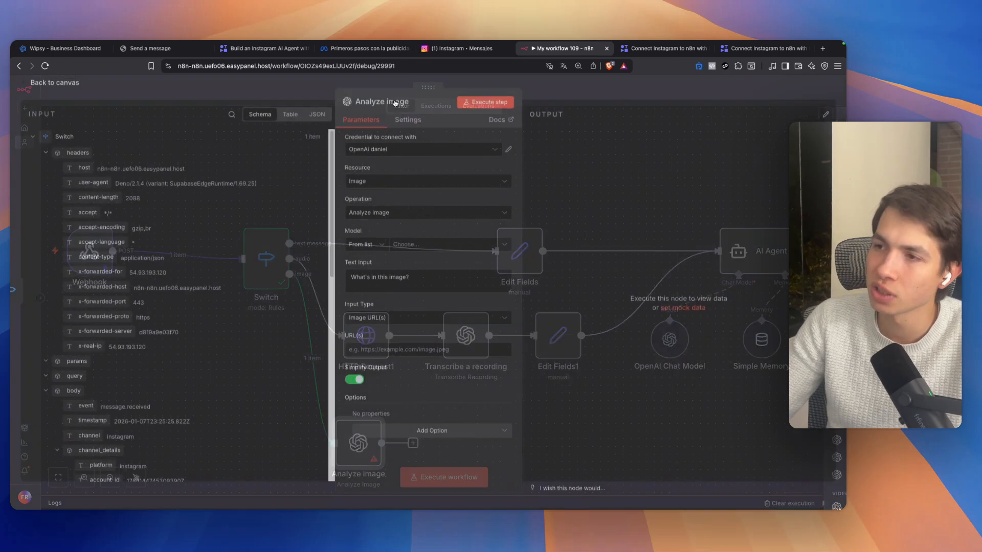
pyautogui.scroll(-2, 357, 342)
# Set Analyze image to model GPT-4O with URL {{ $json.body.data.message.mediaUrl }}, execute it and read the text output.
pyautogui.doubleClick(356, 341)
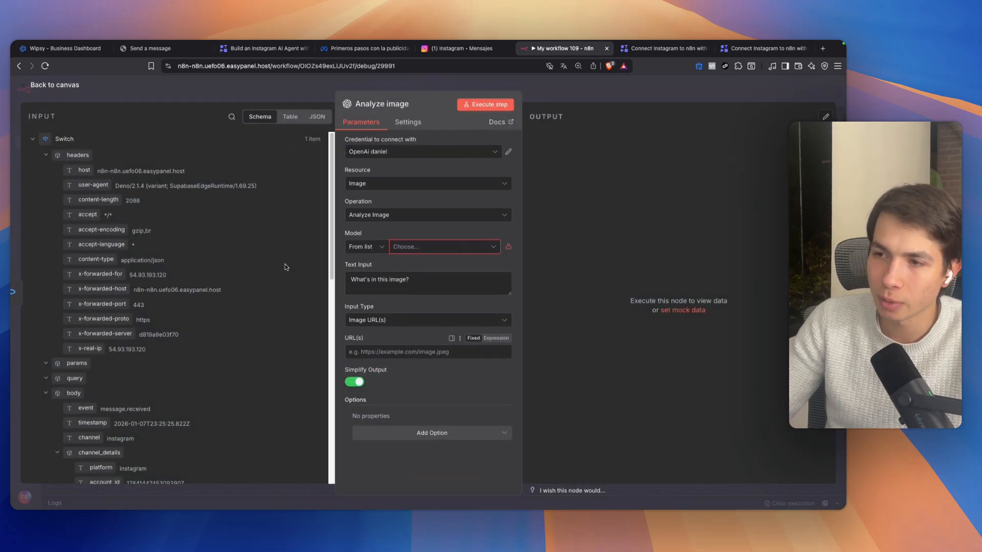
pyautogui.click(404, 247)
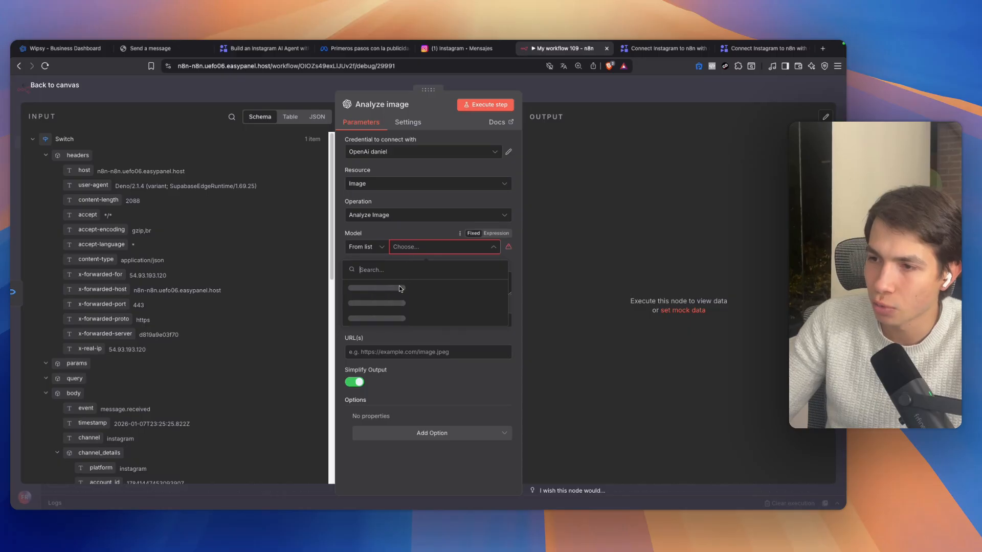
pyautogui.click(399, 305)
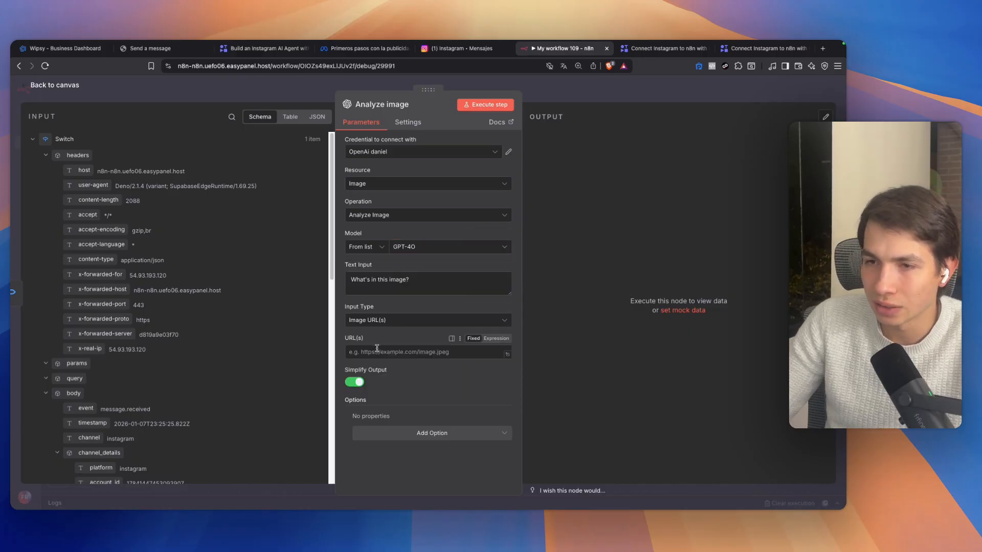
pyautogui.scroll(-10, 80, 311)
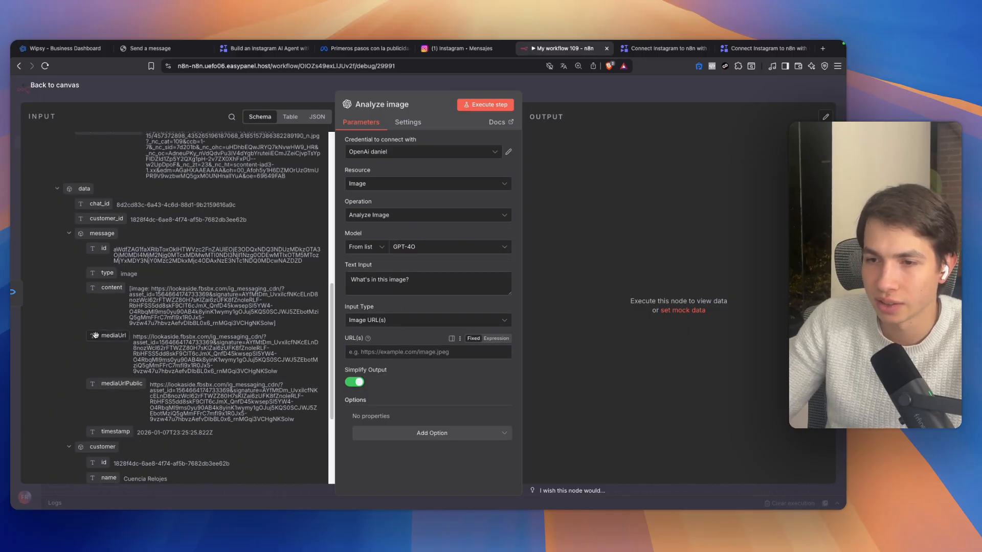
pyautogui.moveTo(95, 335); pyautogui.dragTo(409, 351)
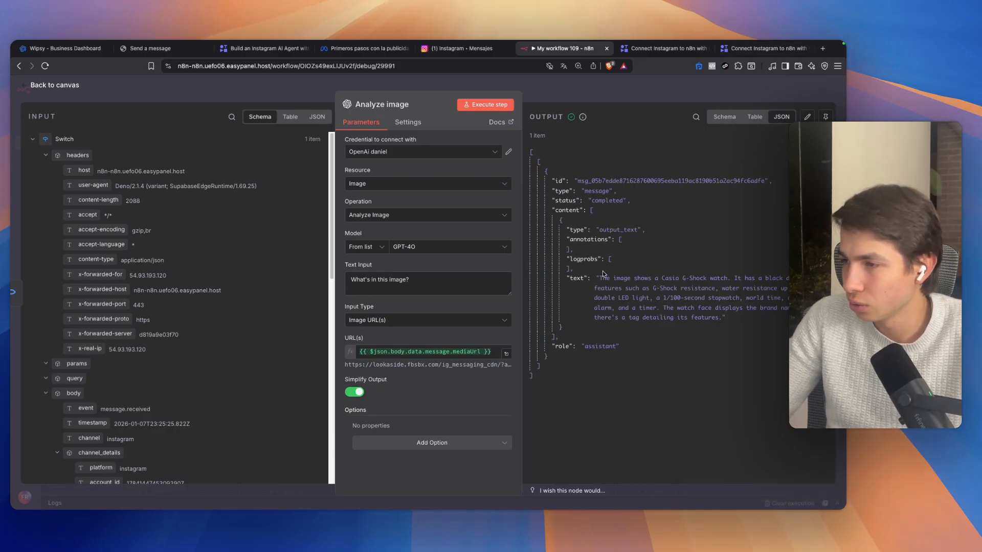
pyautogui.moveTo(599, 278); pyautogui.dragTo(731, 275)
pyautogui.click(729, 277)
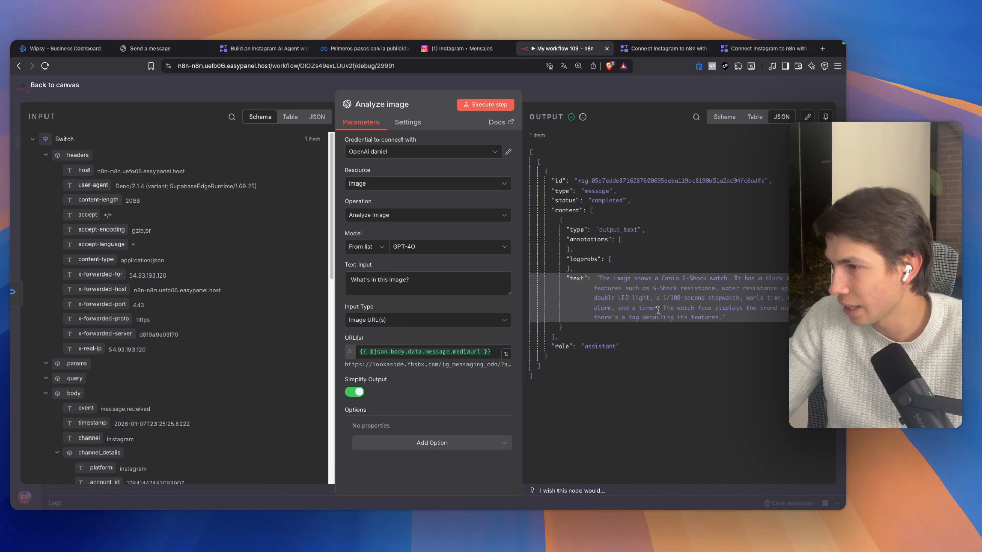
pyautogui.moveTo(588, 286); pyautogui.dragTo(628, 289)
pyautogui.click(629, 291)
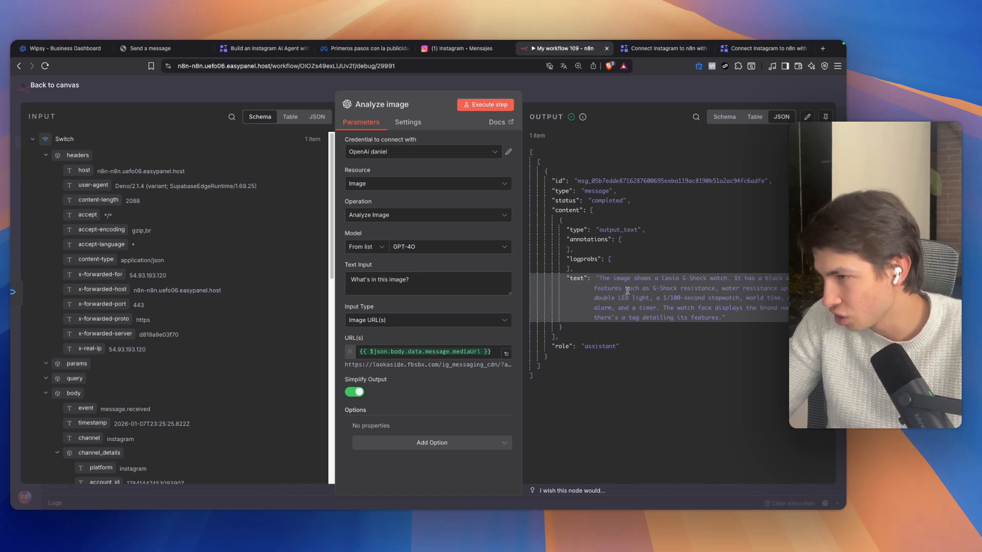
pyautogui.click(684, 97)
# Try to connect the Analyze image node's output directly to the AI Agent.
pyautogui.hscroll(5, 306, 307)
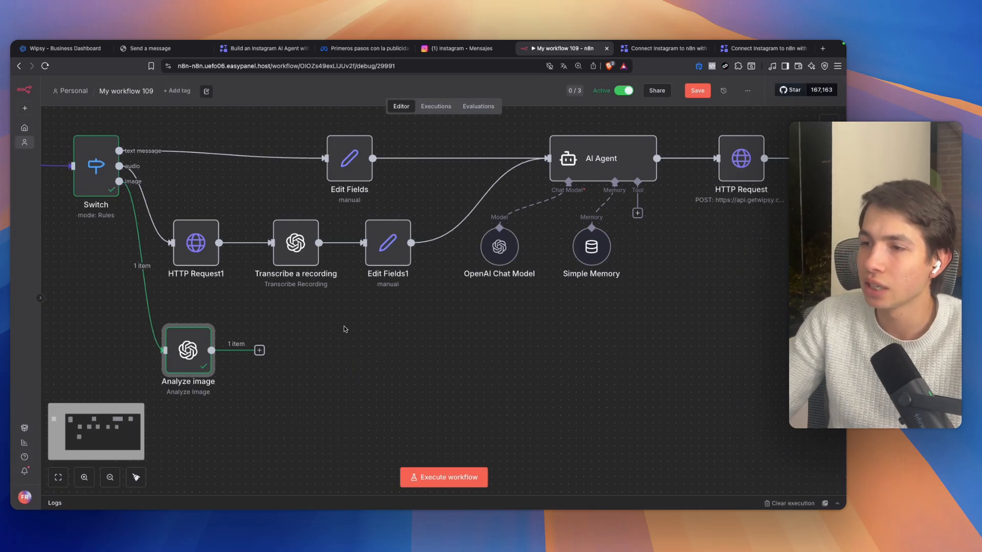
pyautogui.moveTo(290, 340); pyautogui.dragTo(546, 159)
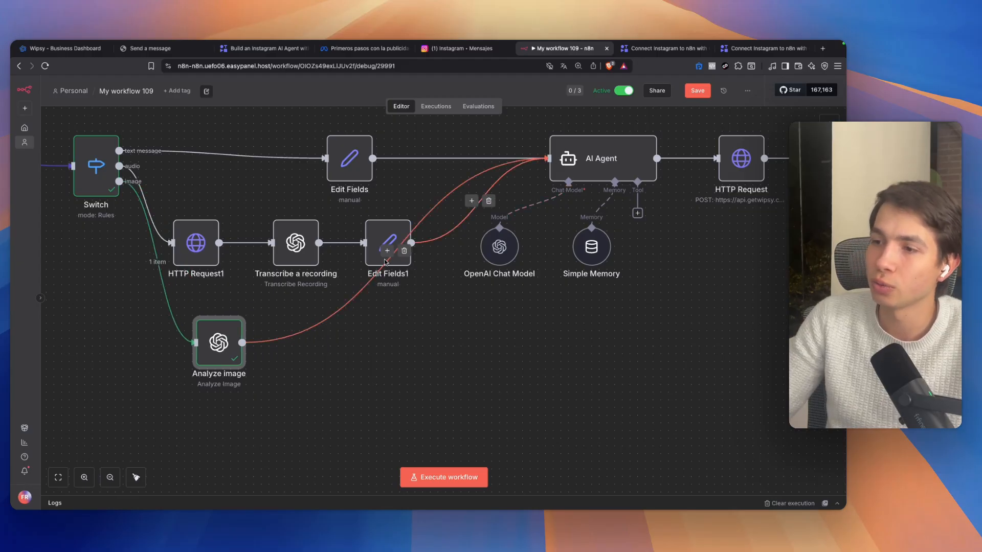
pyautogui.click(404, 250)
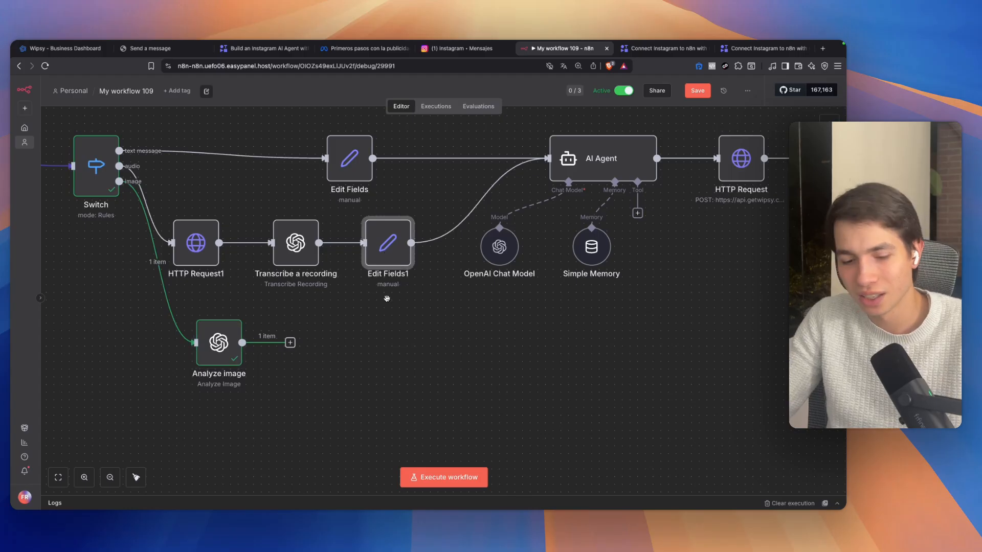
# Duplicate Edit Fields1, place the copy beside Analyze image and connect it to that node's output.
pyautogui.press('super+c')
pyautogui.press('super+v')
pyautogui.moveTo(434, 296); pyautogui.dragTo(372, 338)
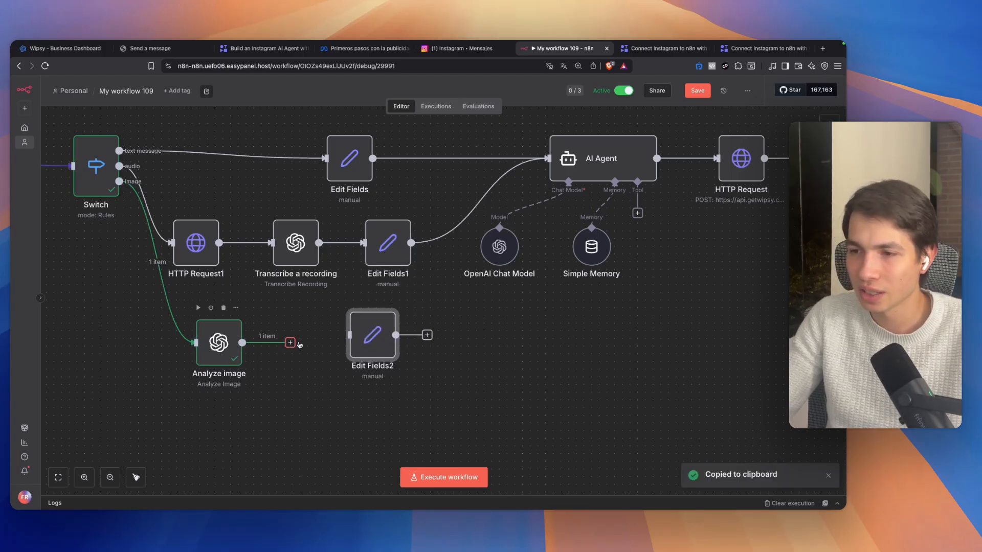
pyautogui.moveTo(290, 343); pyautogui.dragTo(349, 334)
# Set Edit Fields2's message value to {{ $json['0'].content[0].text }} from the Analyze image output and execute the node.
pyautogui.doubleClick(368, 338)
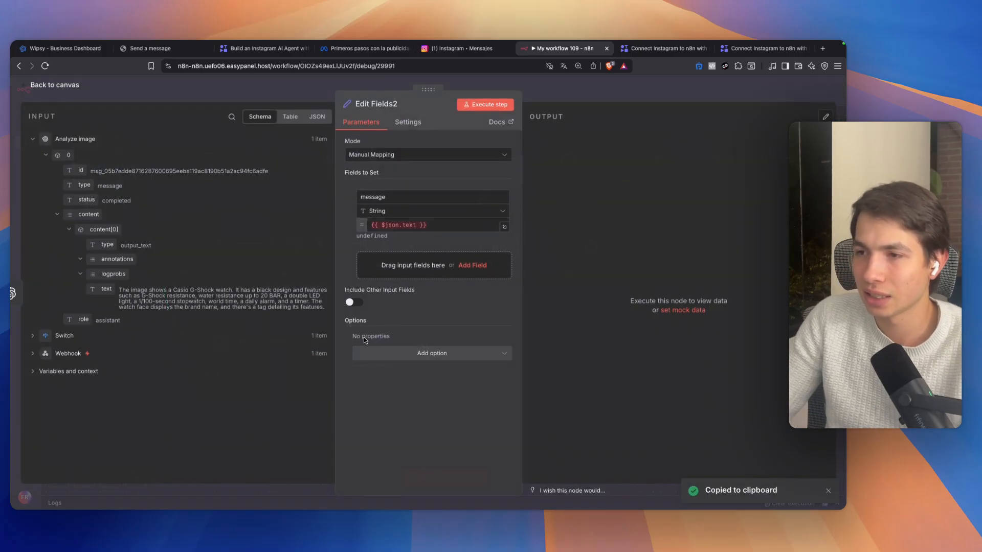
pyautogui.click(388, 226)
pyautogui.press('super+a')
pyautogui.press('BackSpace')
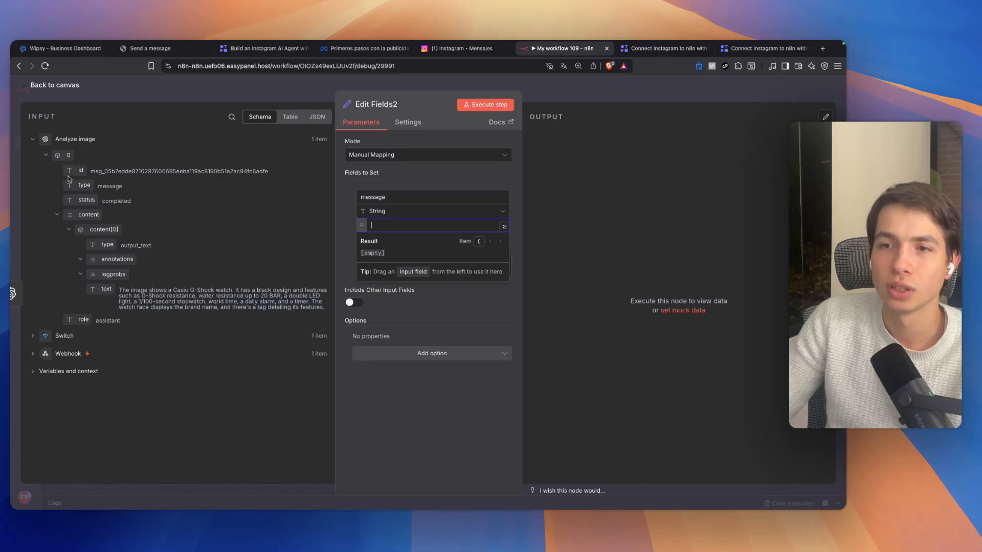
pyautogui.moveTo(106, 288); pyautogui.dragTo(394, 226)
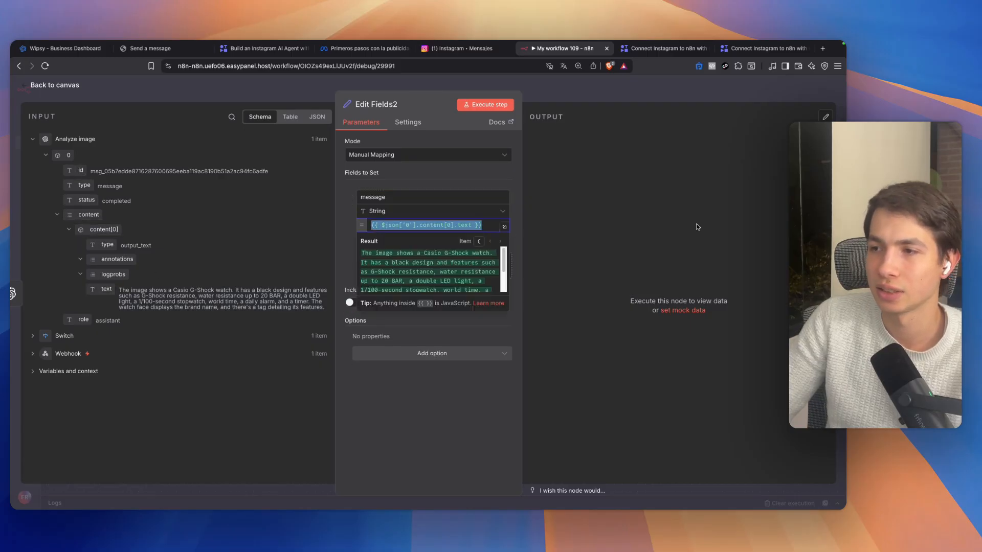
pyautogui.click(696, 225)
pyautogui.click(479, 103)
pyautogui.press('Escape')
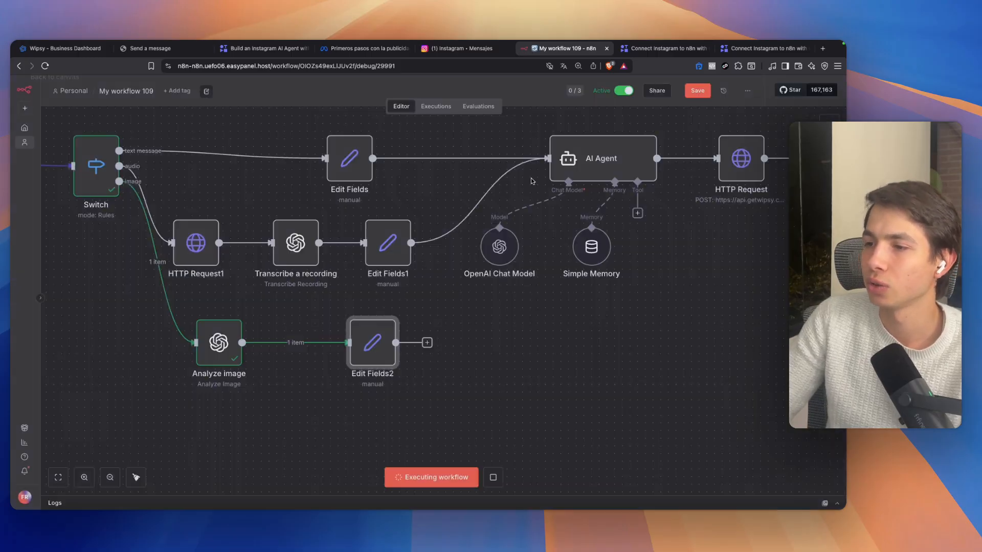
# Connect Edit Fields2's output to the AI Agent and execute the workflow from the Webhook trigger.
pyautogui.moveTo(395, 342); pyautogui.dragTo(548, 159)
pyautogui.hscroll(-5, 482, 379)
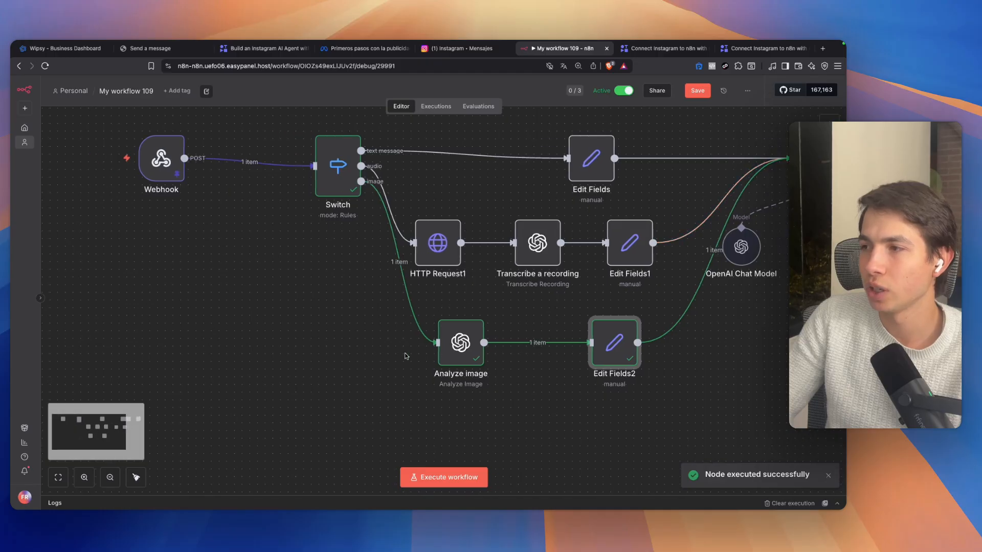
pyautogui.hscroll(3, 405, 356)
pyautogui.hscroll(-3, 189, 304)
pyautogui.click(87, 158)
pyautogui.hscroll(5, 346, 326)
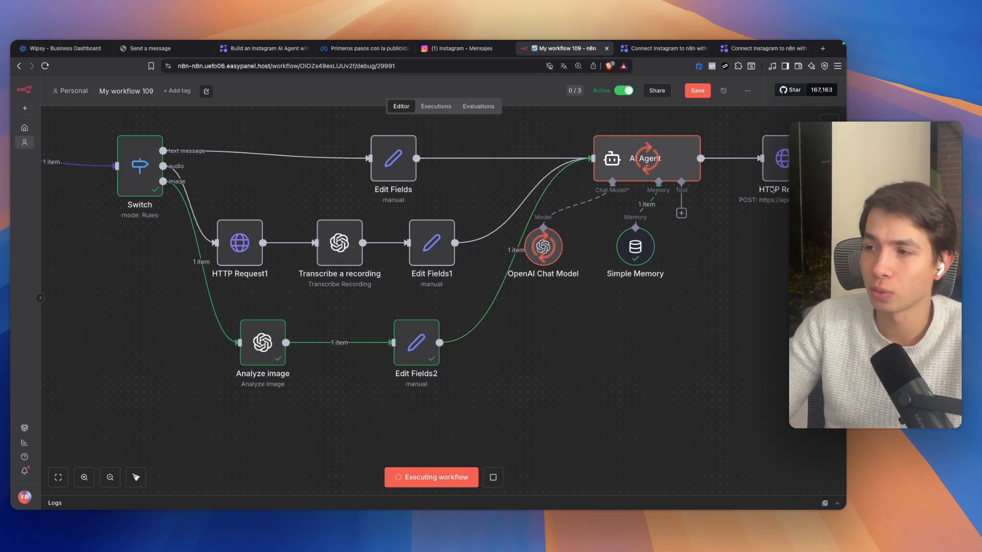
# Move the OpenAI Chat Model and Simple Memory nodes together so they sit lower and centred beneath the AI Agent.
pyautogui.moveTo(781, 323); pyautogui.dragTo(600, 281)
pyautogui.click(619, 341)
pyautogui.moveTo(682, 291)
pyautogui.mouseDown()
pyautogui.moveTo(661, 283)
pyautogui.moveTo(676, 283)
pyautogui.mouseUp()
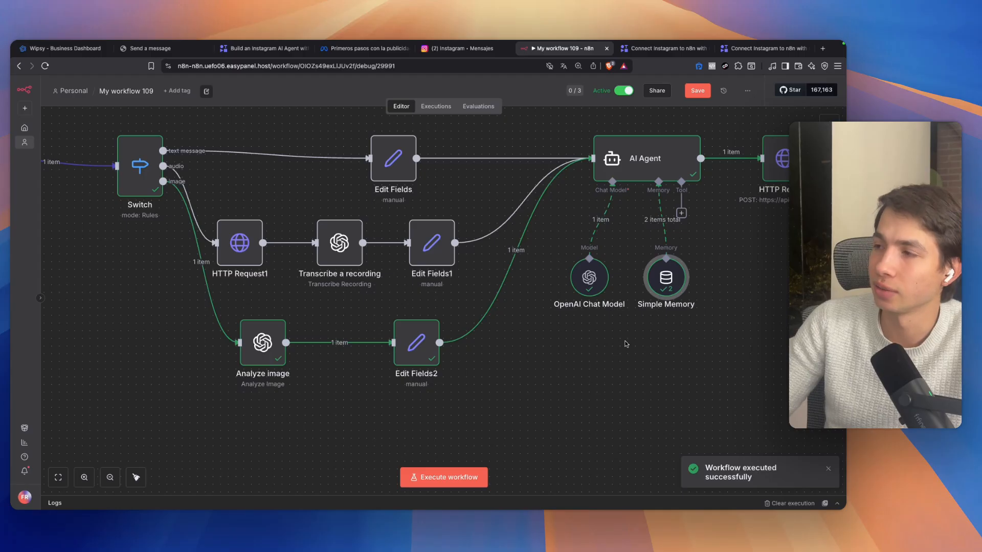
pyautogui.hscroll(5, 626, 344)
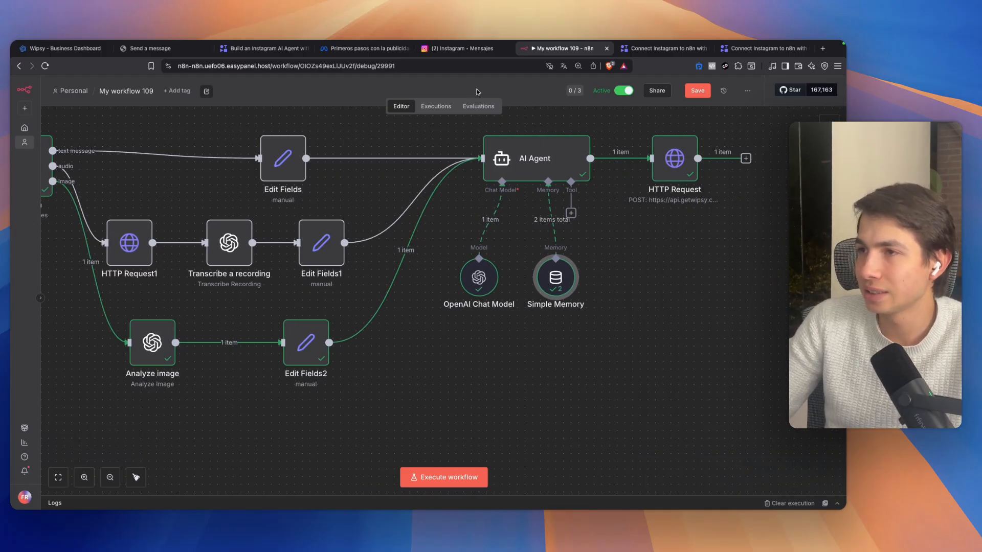
# Switch to Instagram and read the agent's reply to the watch photo in the GLAZZO chat.
pyautogui.click(462, 48)
pyautogui.moveTo(251, 369); pyautogui.dragTo(283, 368)
pyautogui.click(288, 363)
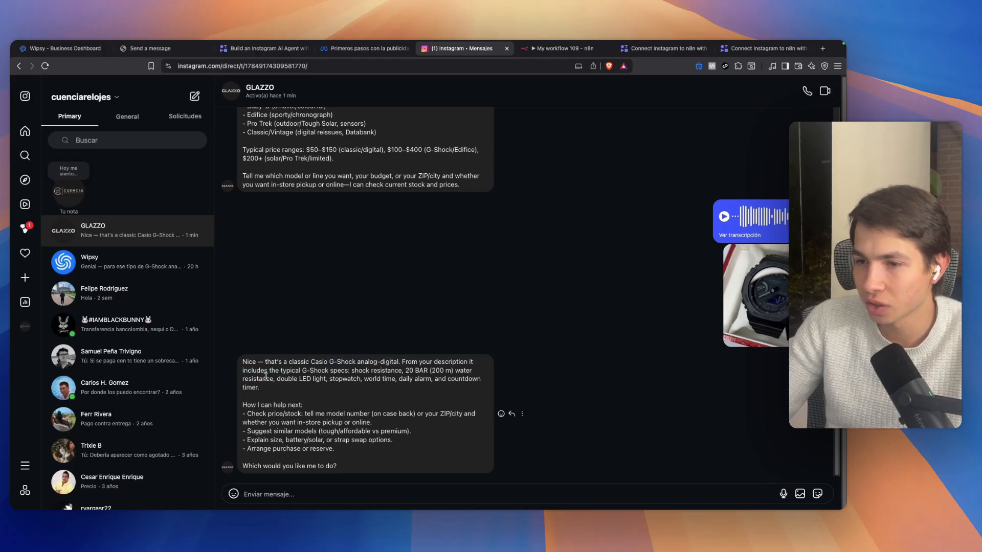
pyautogui.moveTo(257, 372); pyautogui.dragTo(315, 373)
pyautogui.click(302, 374)
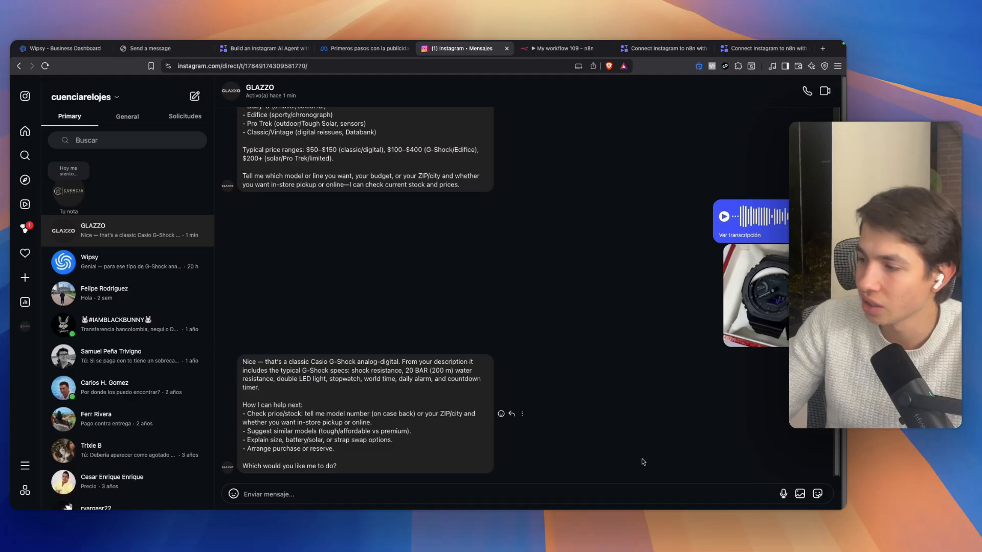
# Record and send a voice message in the GLAZZO chat, and read the agent's reply to it.
pyautogui.click(782, 493)
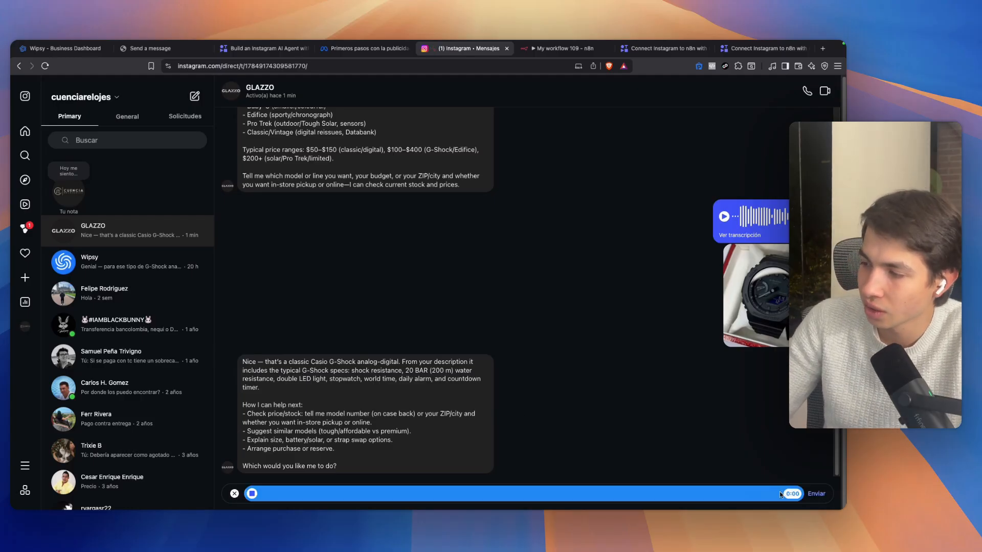
pyautogui.click(816, 495)
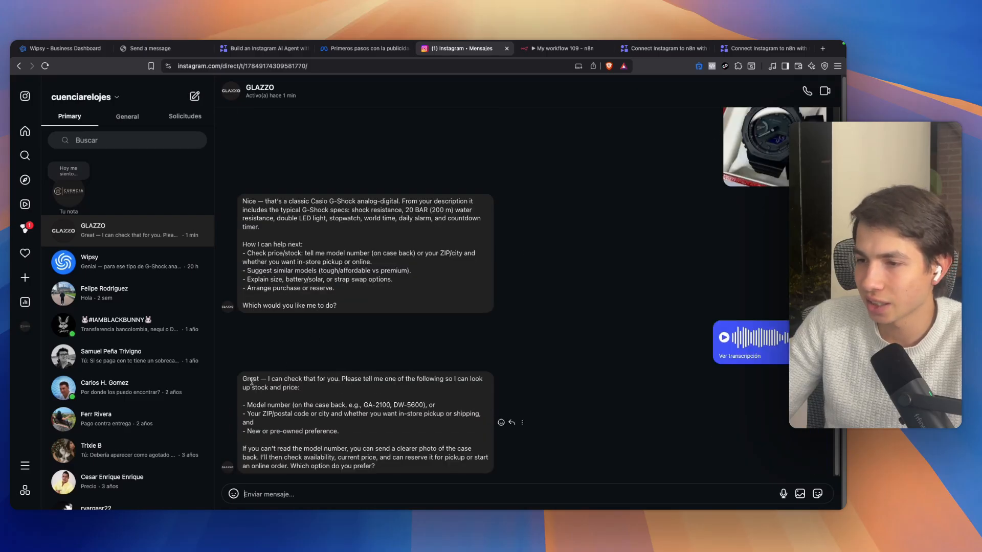
pyautogui.moveTo(253, 379); pyautogui.dragTo(419, 379)
pyautogui.click(347, 379)
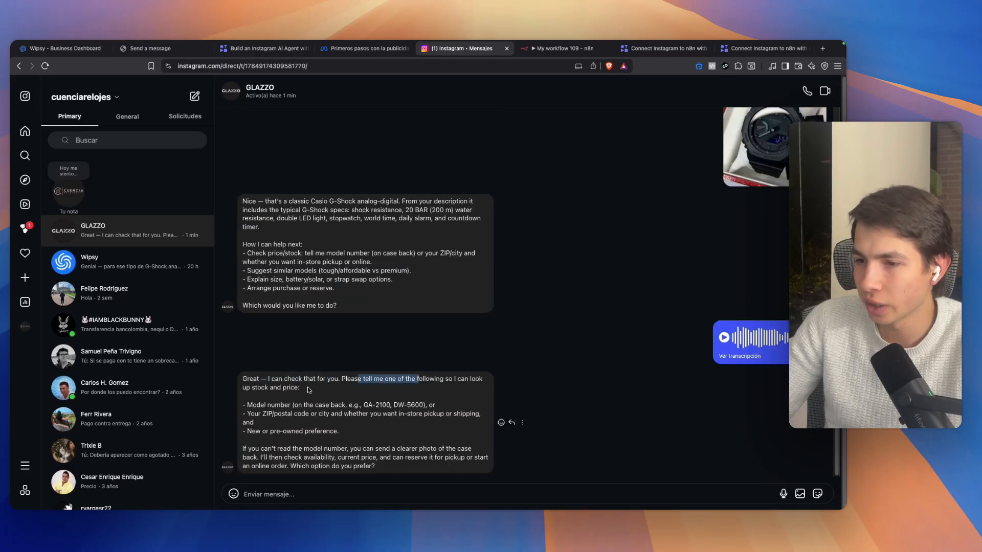
pyautogui.moveTo(306, 389); pyautogui.dragTo(321, 411)
pyautogui.click(247, 390)
pyautogui.click(321, 411)
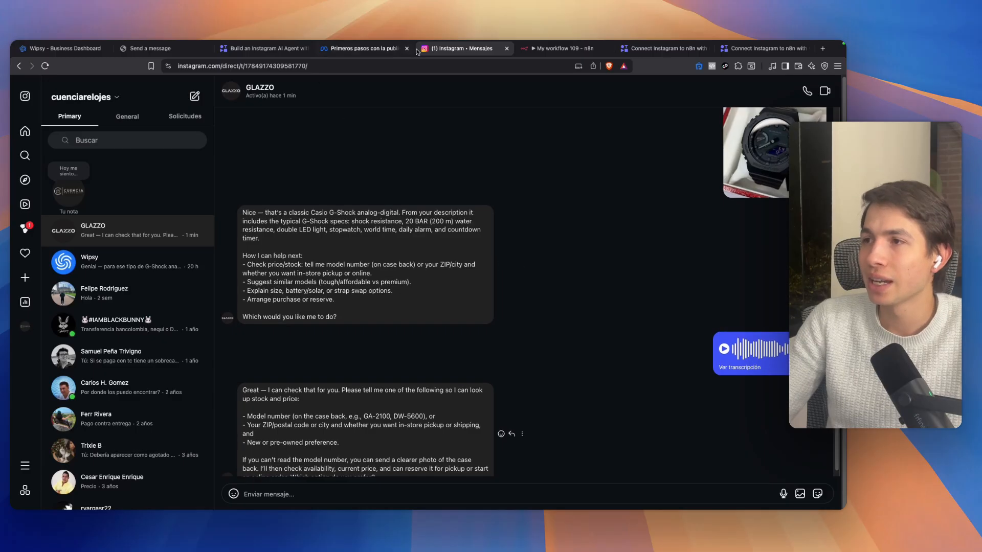
# Switch back to n8n and review the whole workflow with its text, audio and image branches in the editor.
pyautogui.click(546, 49)
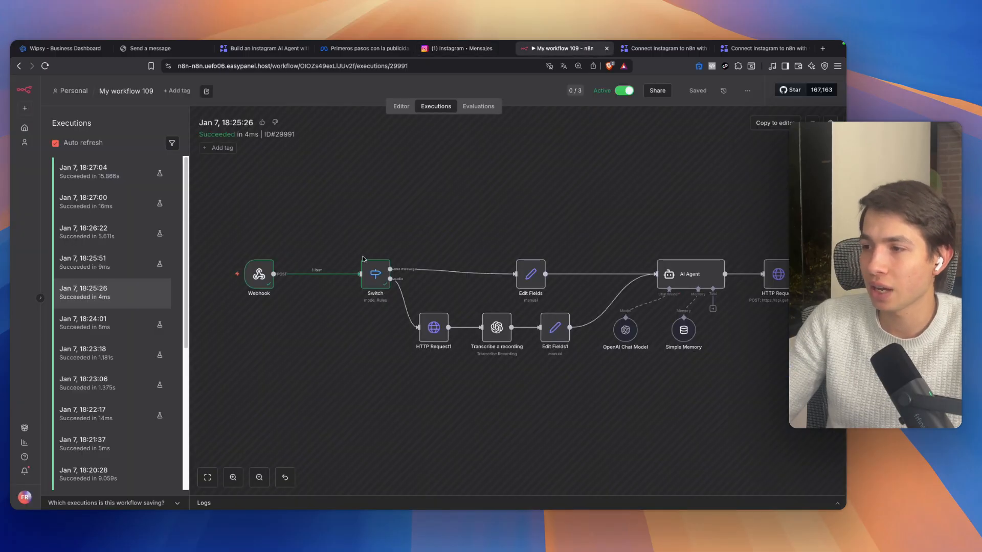
pyautogui.click(401, 106)
pyautogui.hscroll(-5, 419, 242)
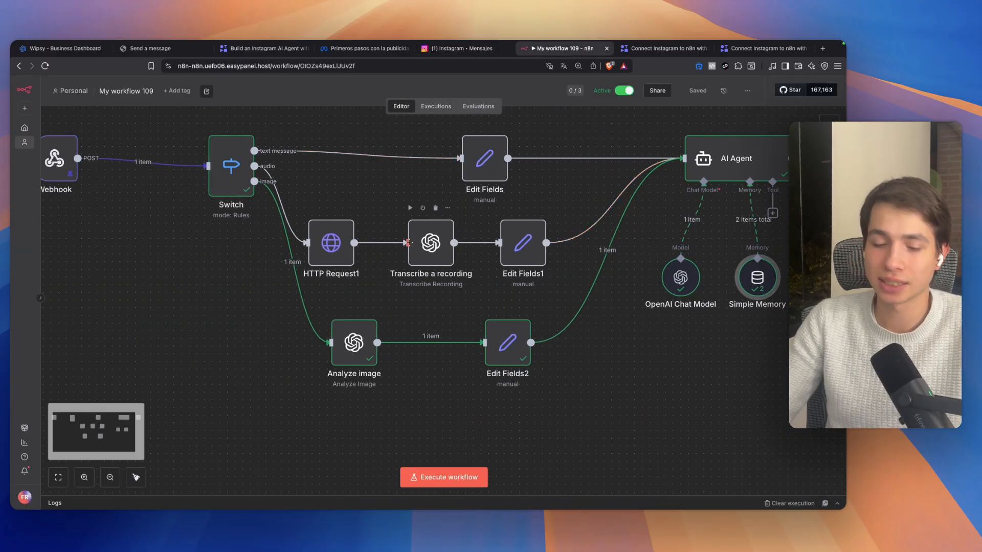
pyautogui.scroll(-3, 419, 241)
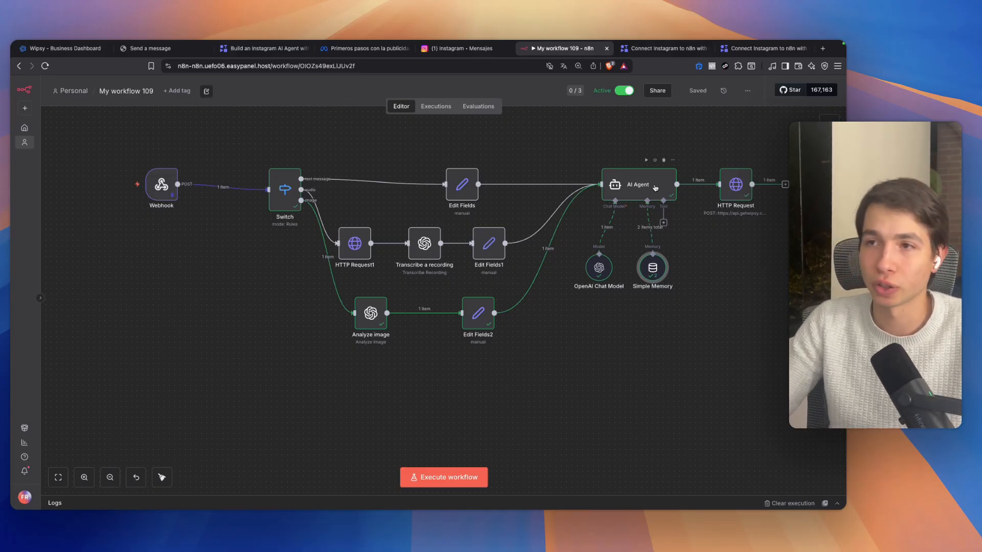
# Switch to Wipsy and review the message history of the Cuencia Relojes chat.
pyautogui.click(79, 50)
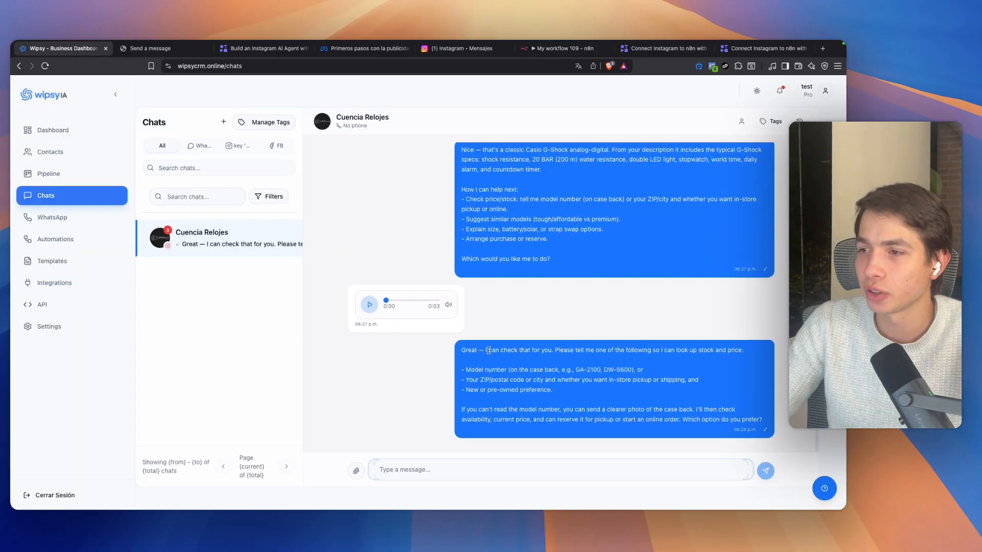
pyautogui.scroll(10, 511, 348)
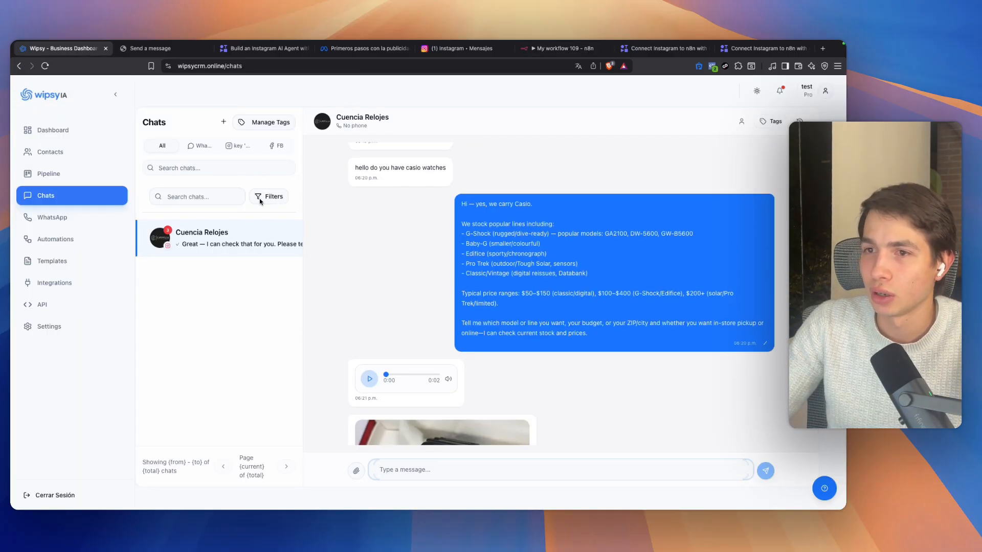
pyautogui.scroll(-10, 511, 255)
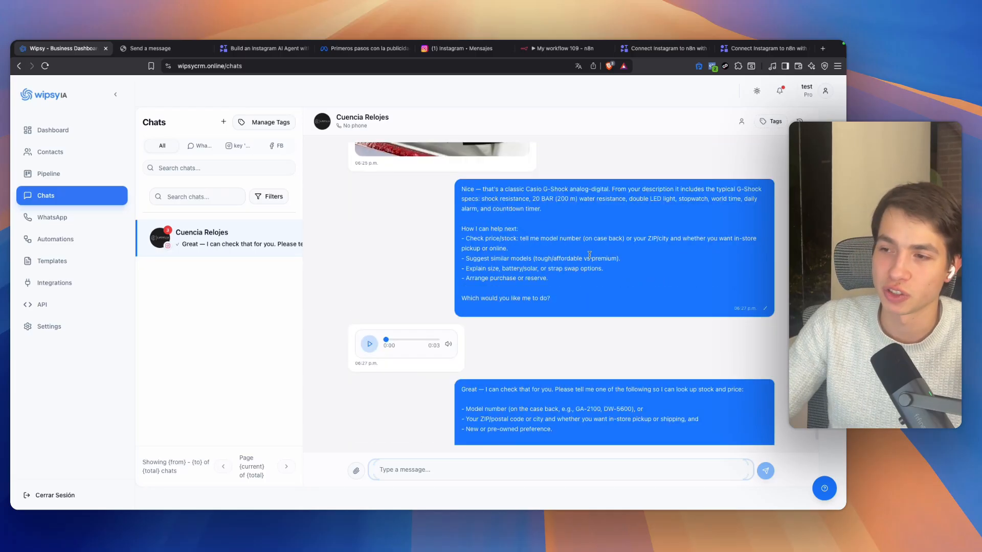